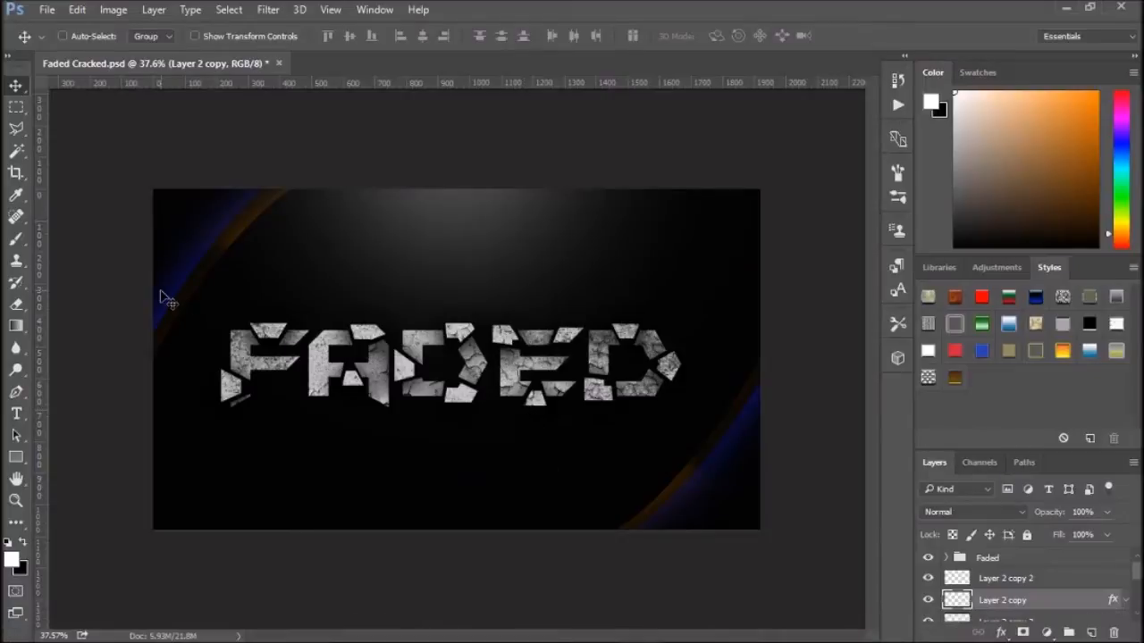
- Create a new 1920 × 1080 pixel document at 300 pixels/inch with RGB Color and a white background
scroll(313, 370, "up", 2)
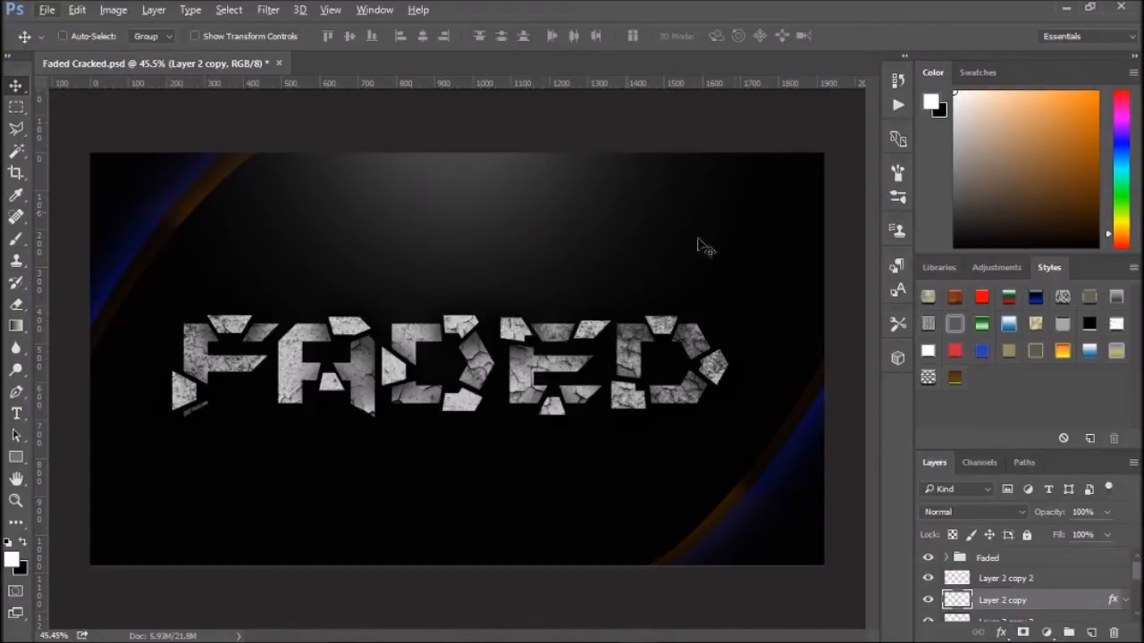
left_click(47, 11)
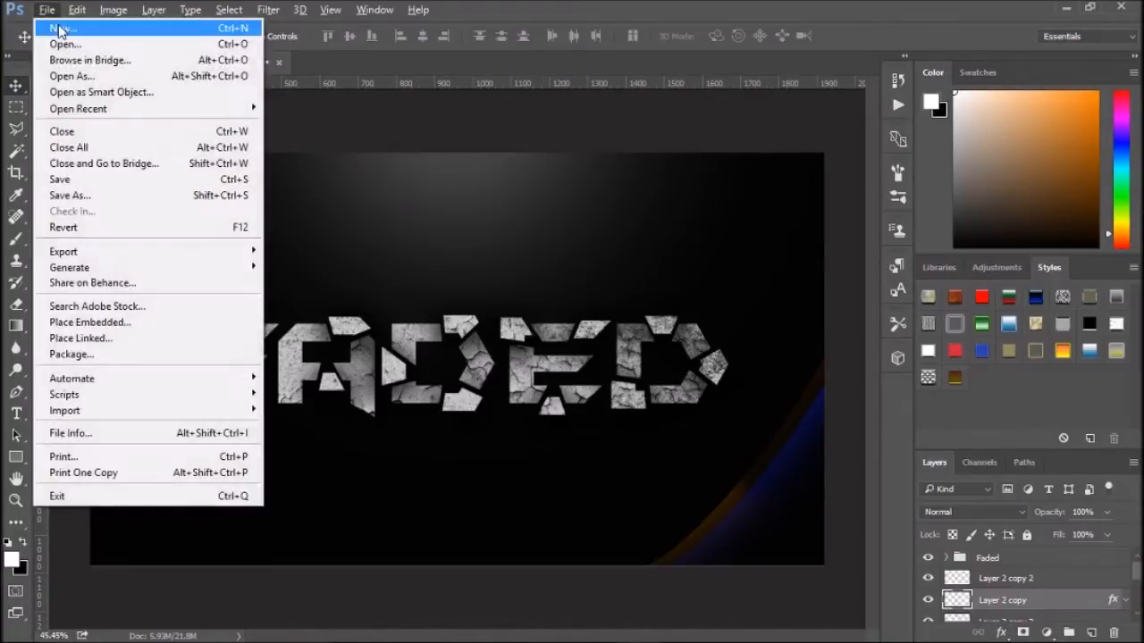
left_click(61, 30)
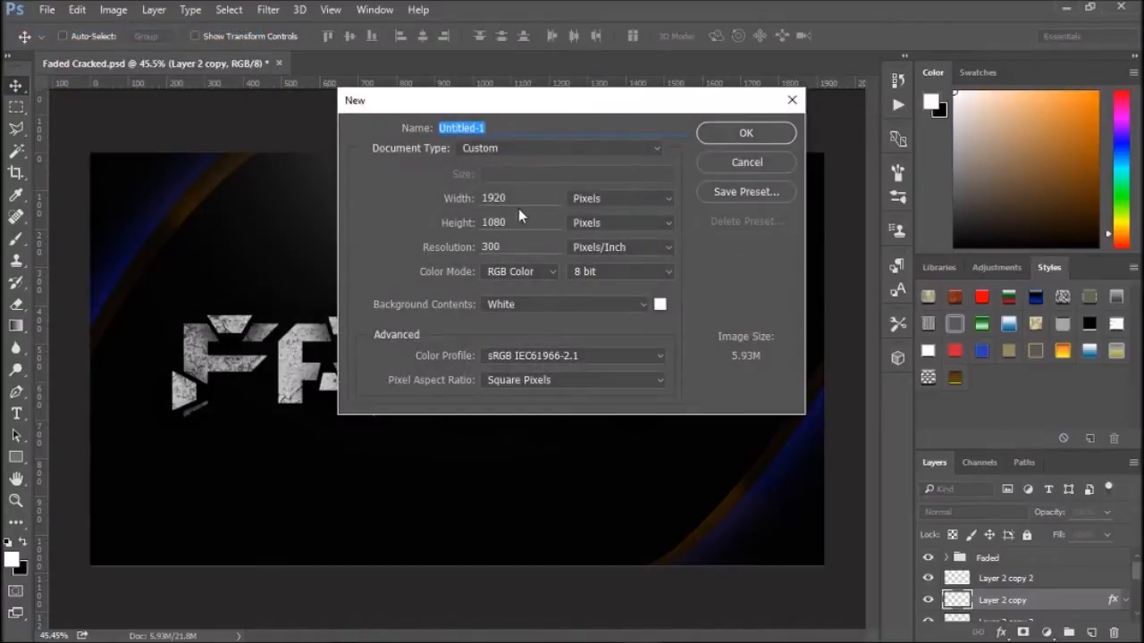
left_click_drag(516, 199, 444, 190)
left_click_drag(534, 224, 446, 218)
left_click_drag(514, 197, 465, 194)
left_click_drag(525, 228, 442, 222)
left_click(744, 133)
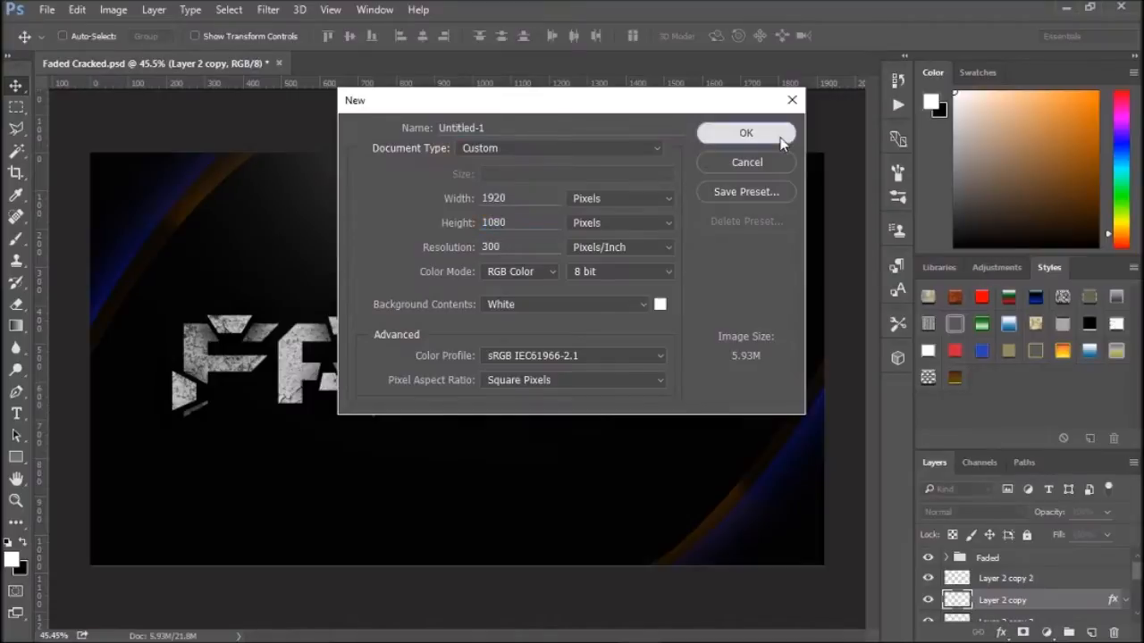
- Reset to the default colours and fill the background with black
scroll(290, 271, "down", 2)
scroll(202, 340, "up", 1)
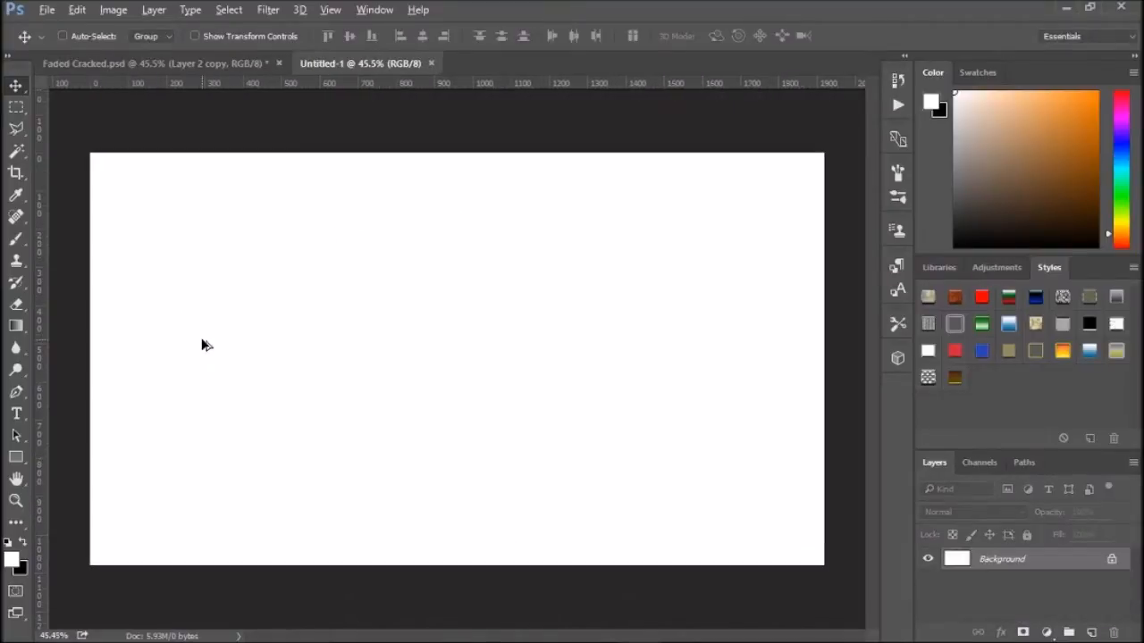
left_click(25, 541)
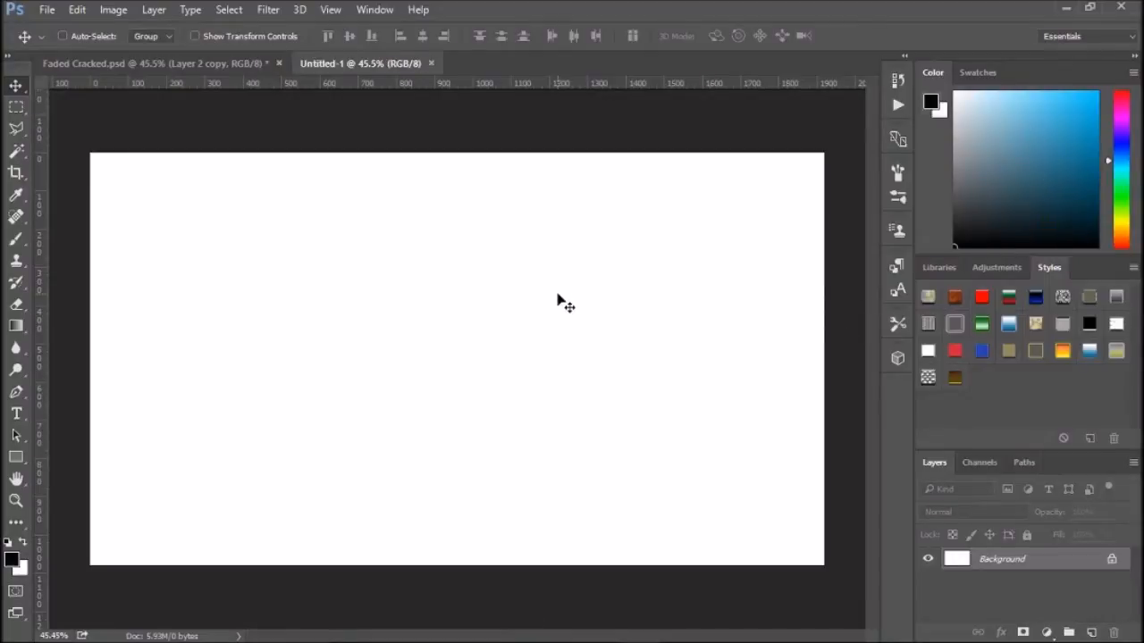
key("alt+BackSpace")
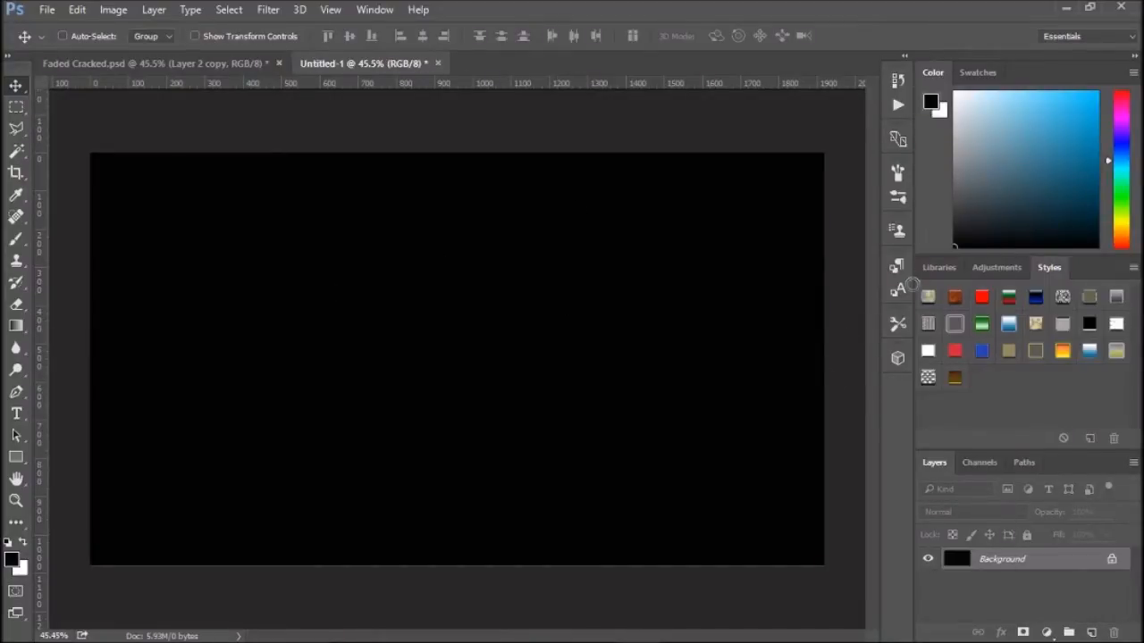
- Add a new layer and pick the BatmanForeverAlternate font for the Type tool
left_click(1091, 632)
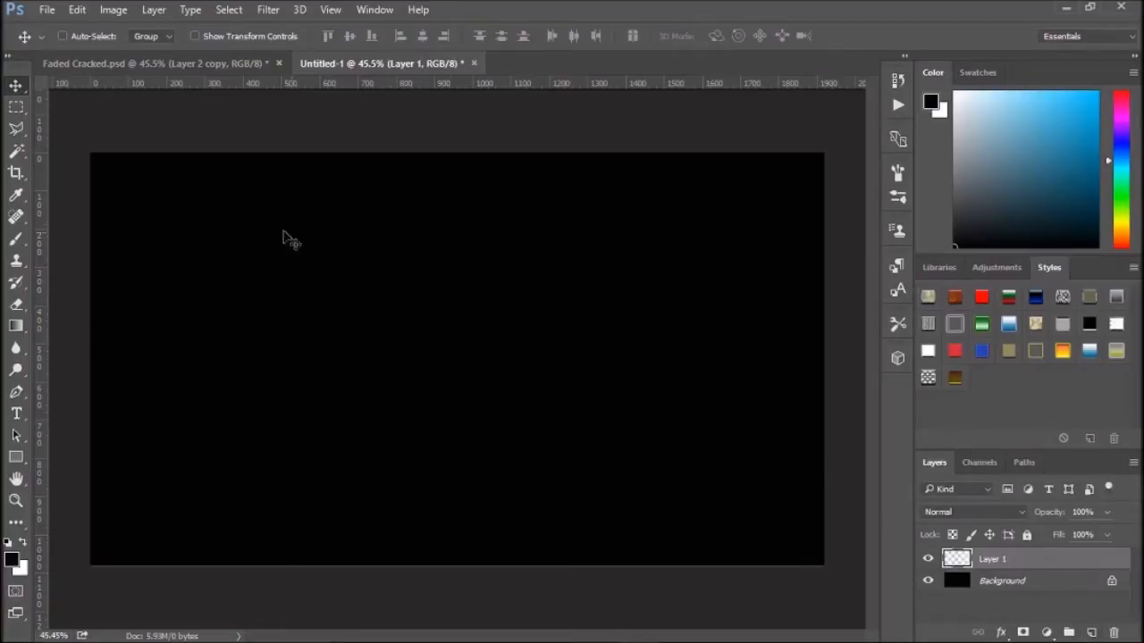
left_click(16, 412)
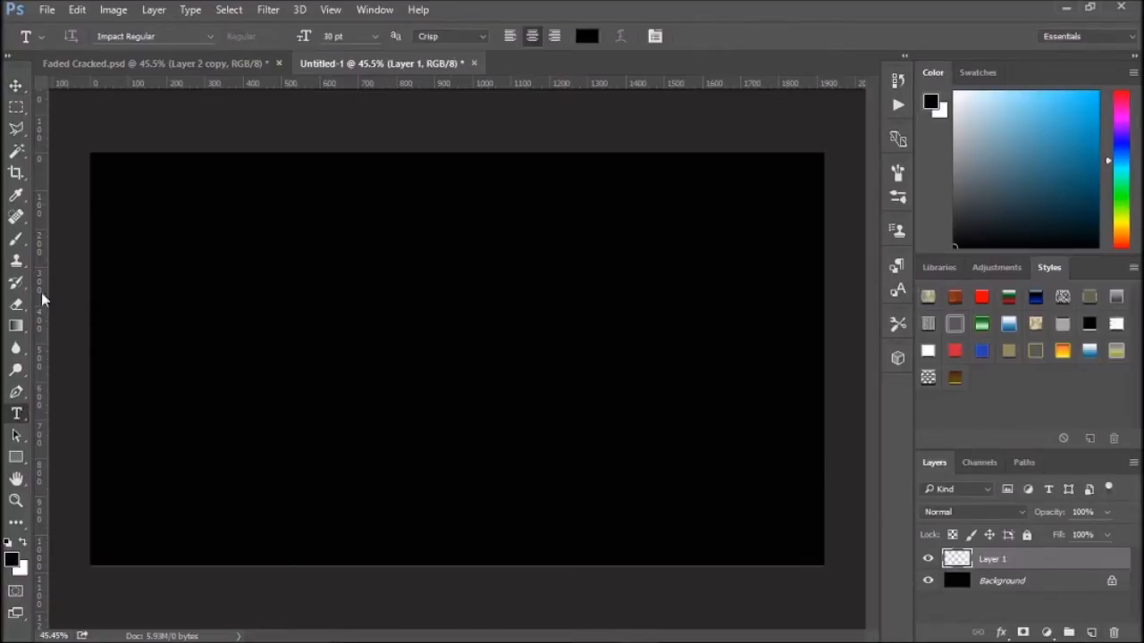
left_click(182, 34)
type("bat")
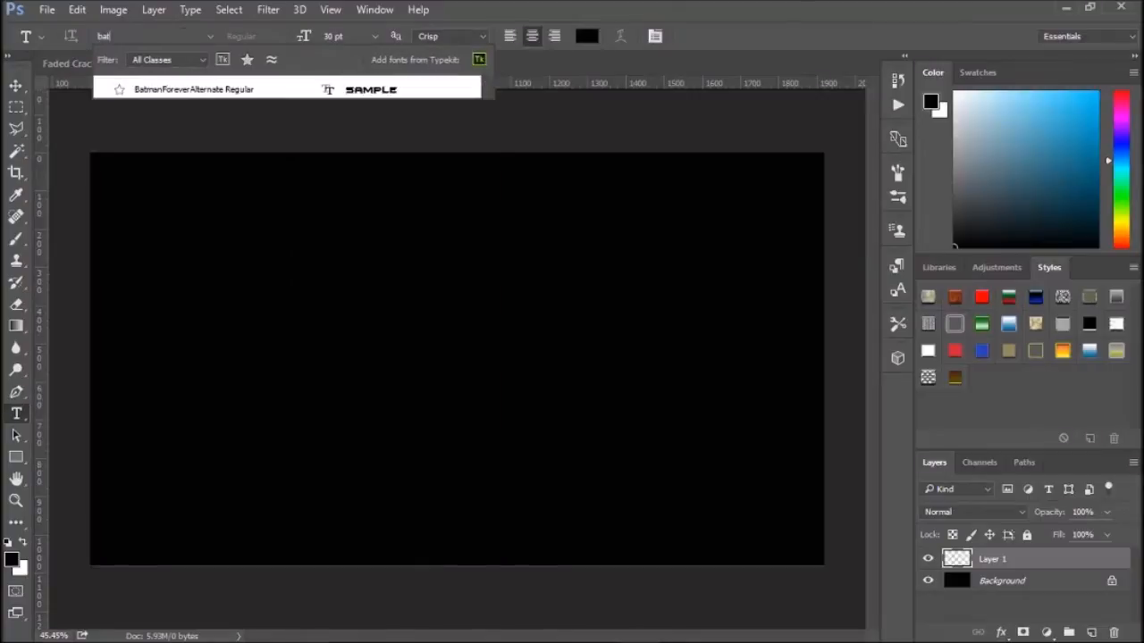
type("m")
key("Return")
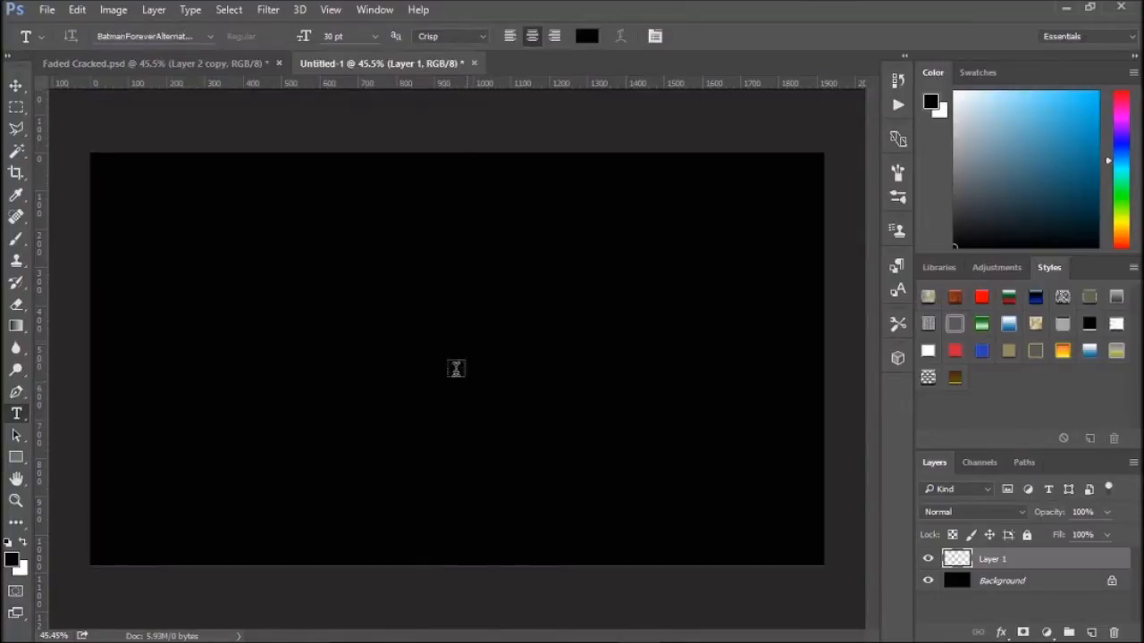
- Type "FADED" in white at the centre of the canvas and commit the text
left_click(427, 383)
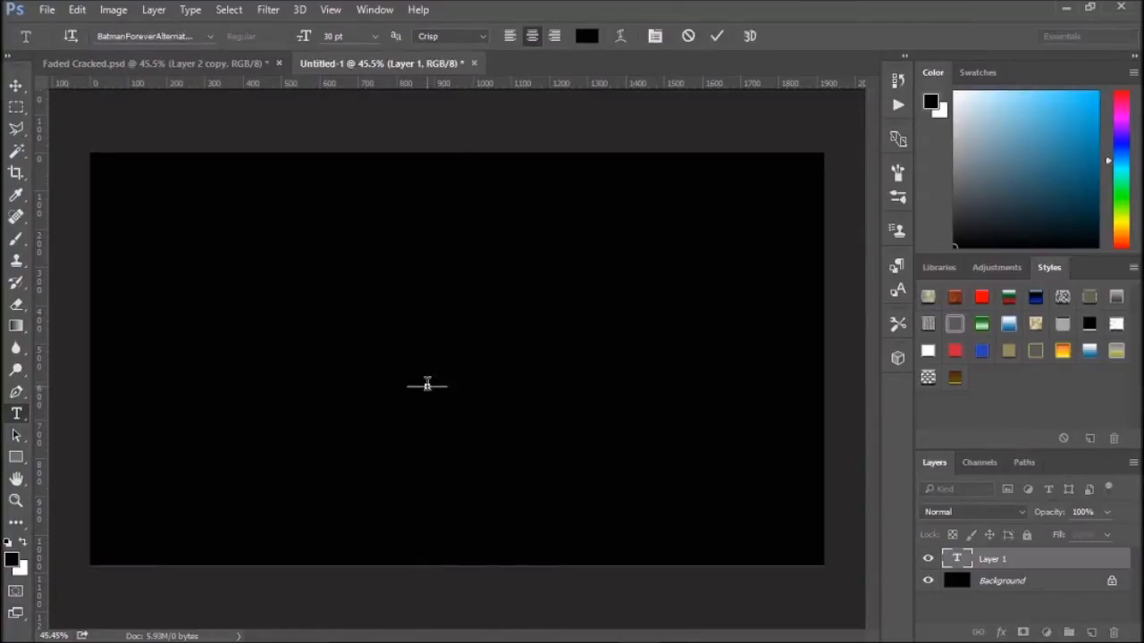
left_click(587, 36)
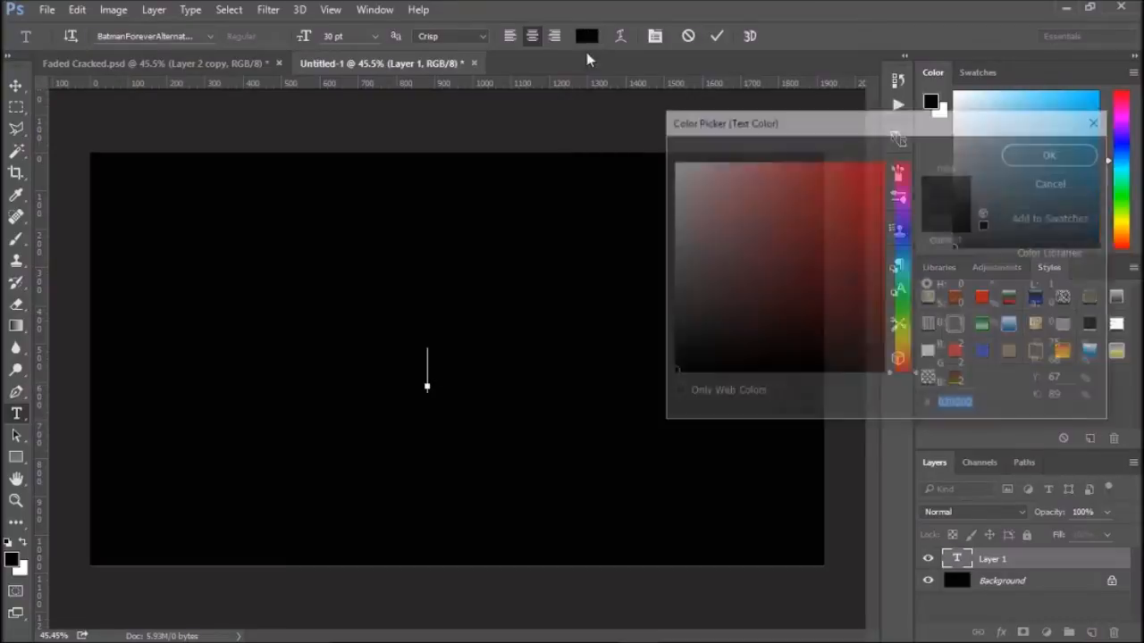
left_click_drag(705, 186, 672, 159)
left_click(1049, 151)
type("FADED")
key("ctrl+Return")
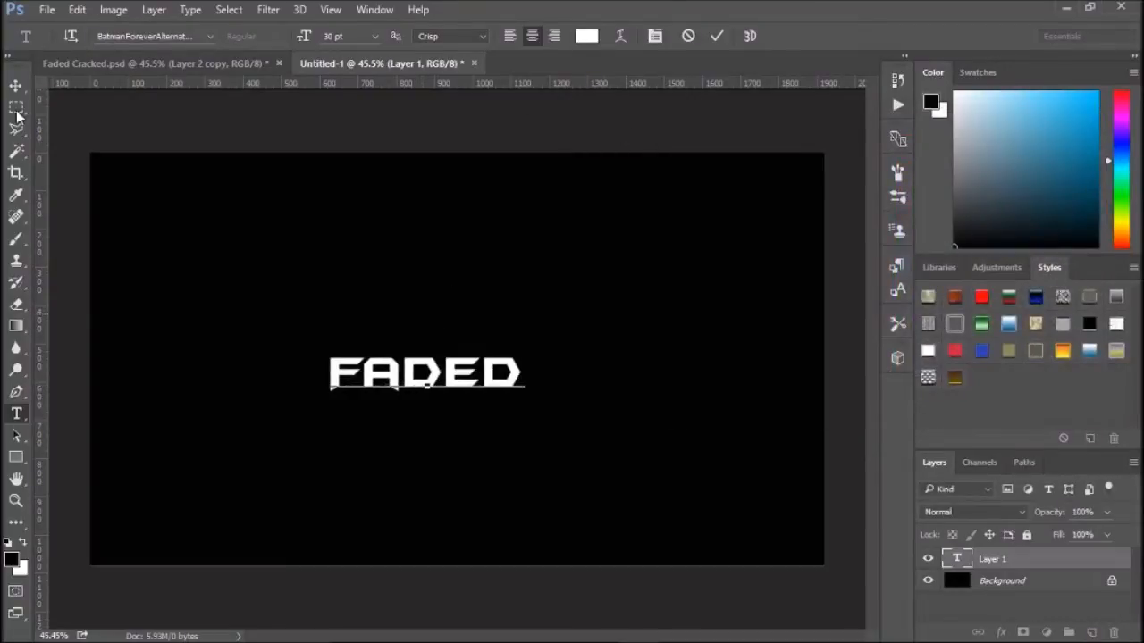
- Move the text and scale it up to about 246% with Free Transform, centring it on the canvas
key("v")
left_click_drag(395, 381, 425, 364)
key("ctrl+t")
left_click_drag(555, 333, 691, 258)
left_click_drag(609, 376, 533, 398)
left_click_drag(624, 325, 755, 268)
left_click_drag(664, 354, 598, 367)
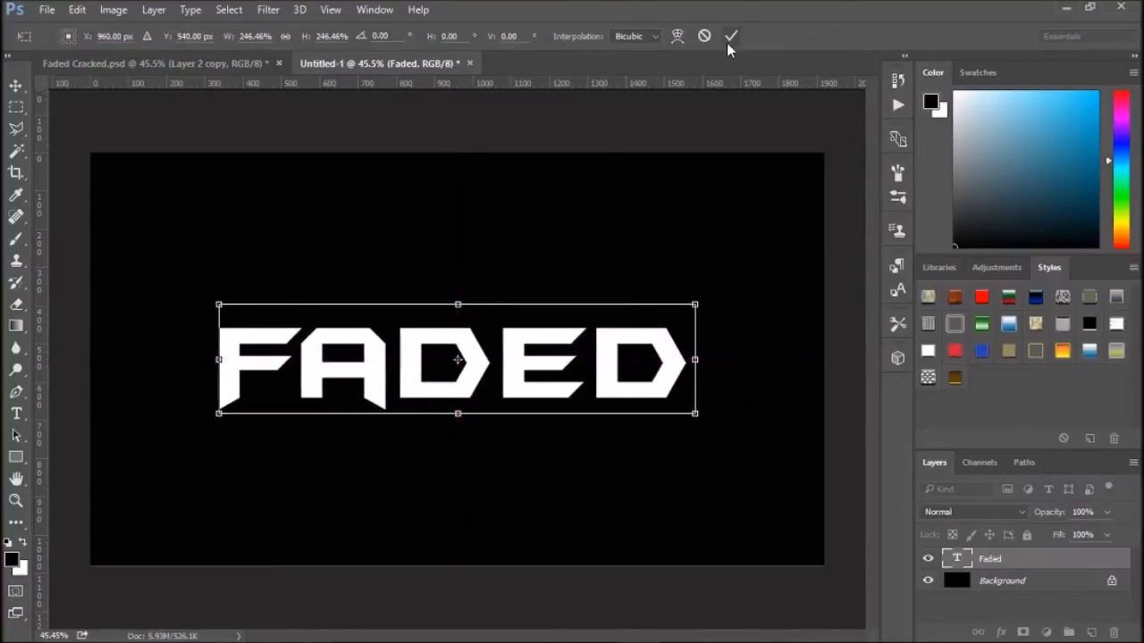
left_click(727, 41)
- Select the Faded layer and draw a Polygonal Lasso selection around the top-left corner of the F
left_click(1035, 612)
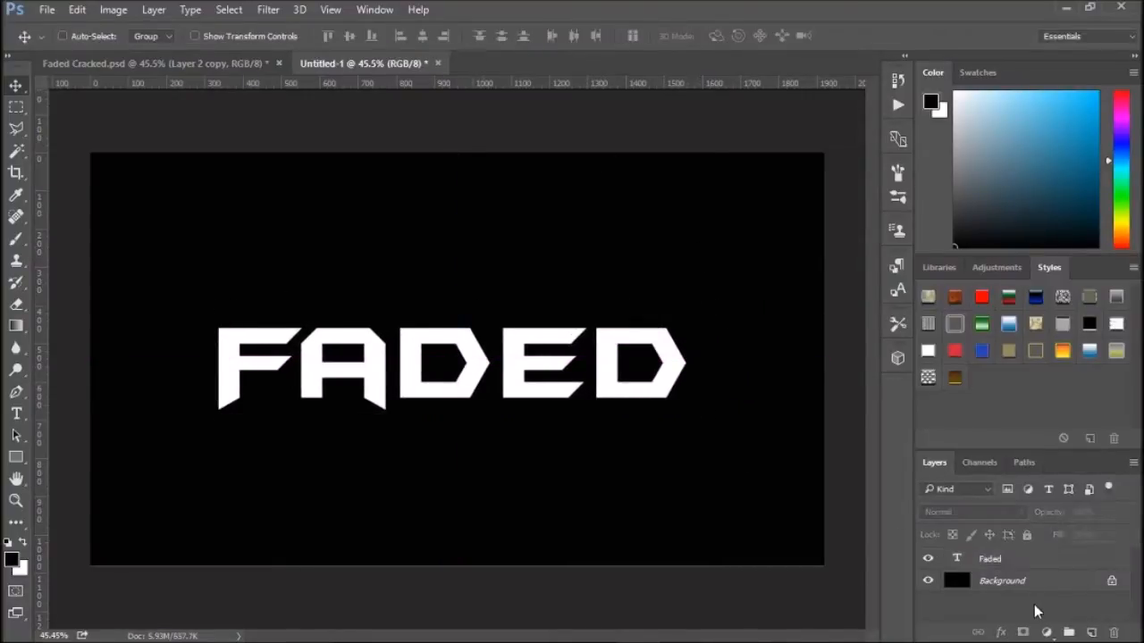
left_click(15, 132)
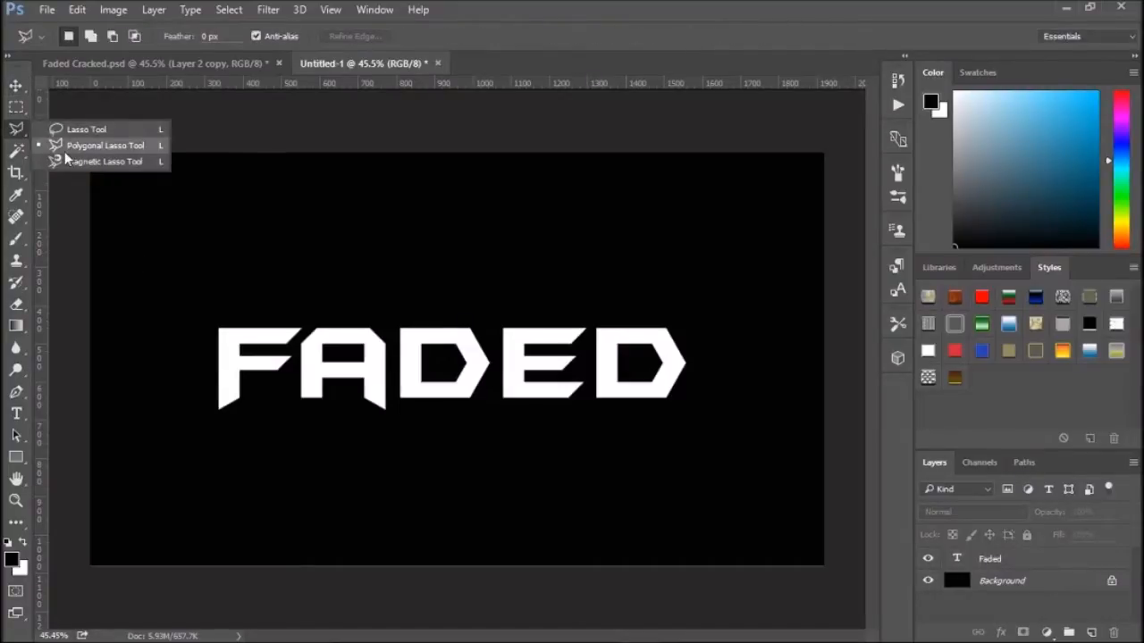
left_click(125, 151)
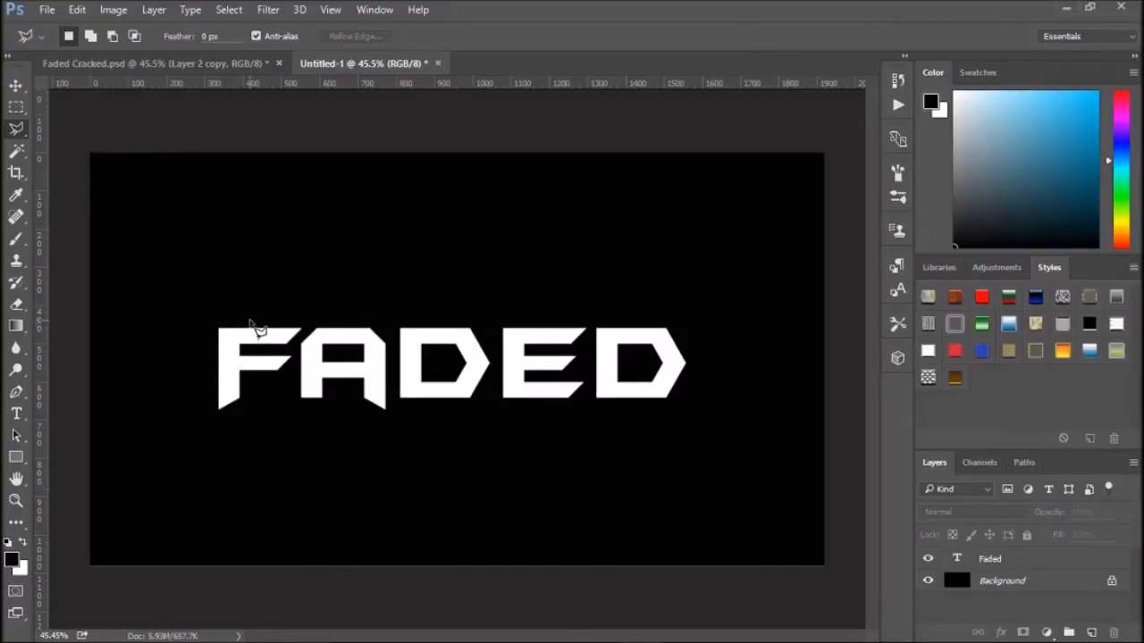
left_click(1018, 560)
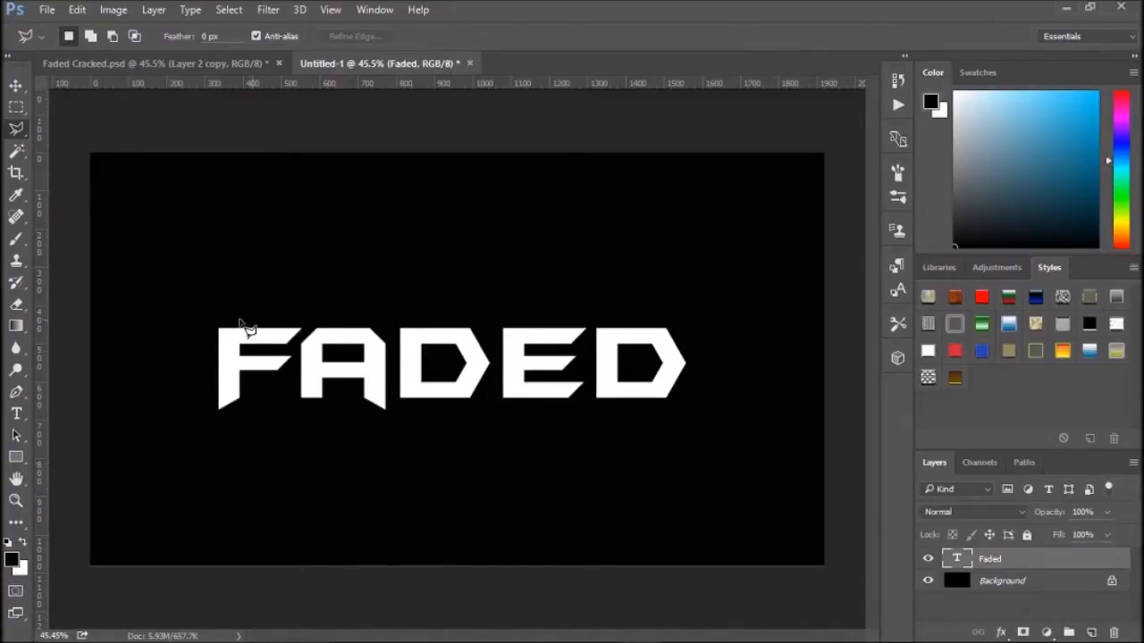
left_click(204, 351)
left_click(265, 351)
left_click(277, 290)
left_click(195, 278)
left_click(168, 298)
left_click(205, 351)
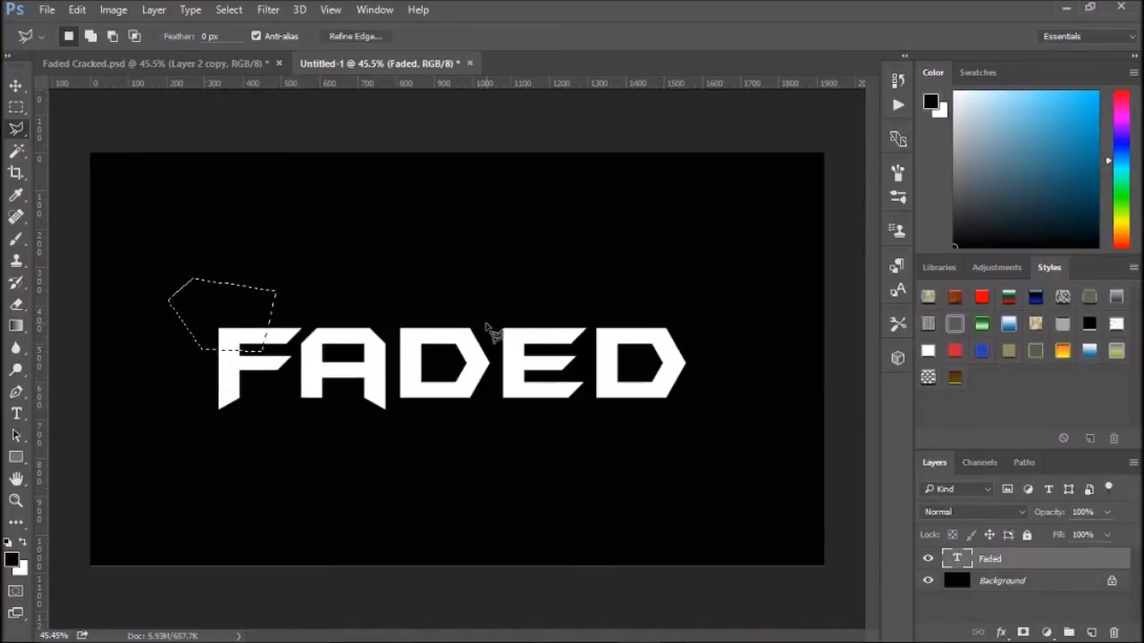
- Try to nudge the selection, then rasterize the Faded type layer
key("ctrl+Down")
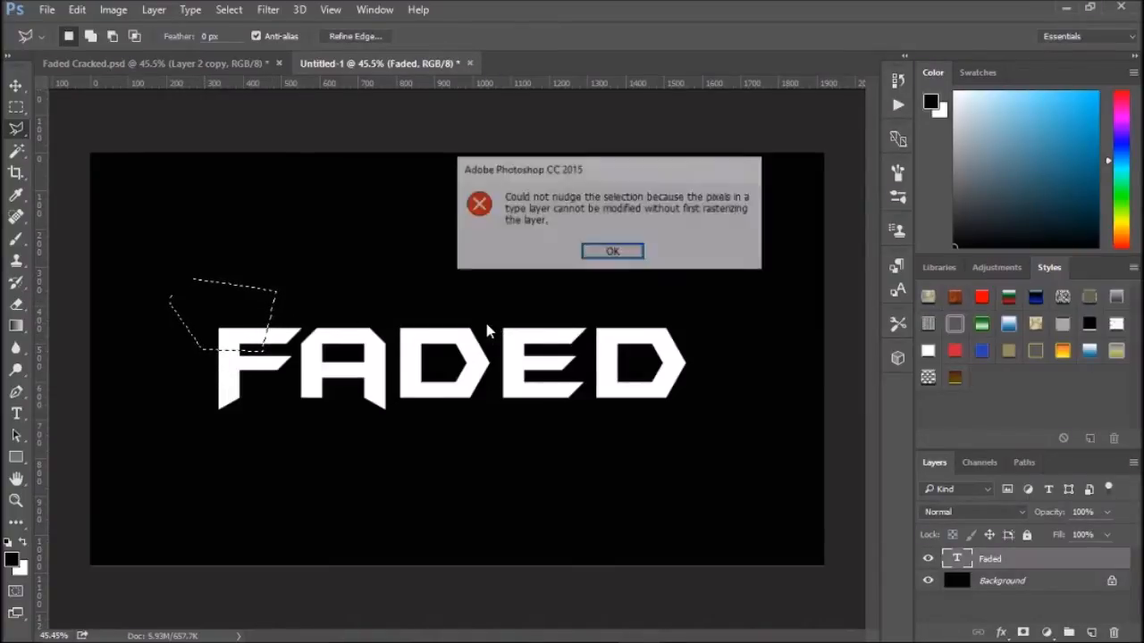
key("Return")
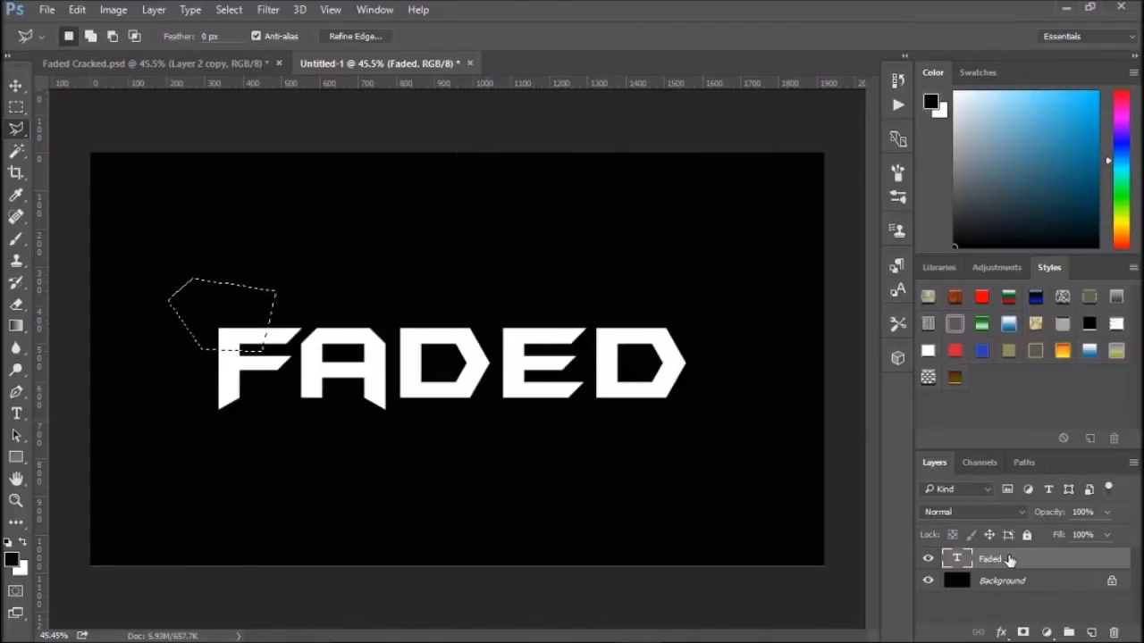
right_click(1008, 559)
left_click(845, 275)
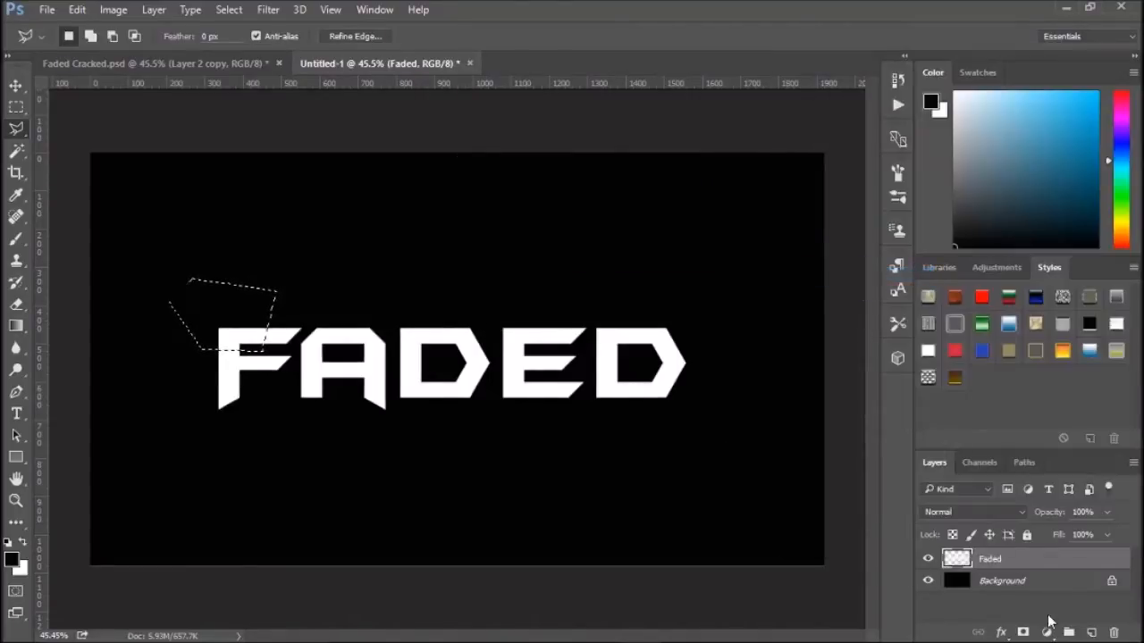
- Nudge the selected piece of the F up and to the left
key("ctrl+Down")
key("ctrl+Left")
key("ctrl+Left")
key("ctrl+Left")
key("ctrl+Left")
key("ctrl+Left")
key("ctrl+Left")
key("ctrl+Left")
key("ctrl+Left")
key("ctrl+Left")
key("ctrl+Left")
key("ctrl+Left")
key("ctrl+Left")
key("ctrl+Left")
key("ctrl+Left")
key("ctrl+Left")
key("ctrl+Up")
key("ctrl+Up")
key("ctrl+Up")
key("ctrl+Up")
key("ctrl+Up")
key("ctrl+Up")
key("ctrl+Up")
key("ctrl+Up")
key("ctrl+Up")
key("ctrl+Up")
key("ctrl+Up")
key("ctrl+Up")
key("ctrl+Up")
key("ctrl+Up")
key("ctrl+Up")
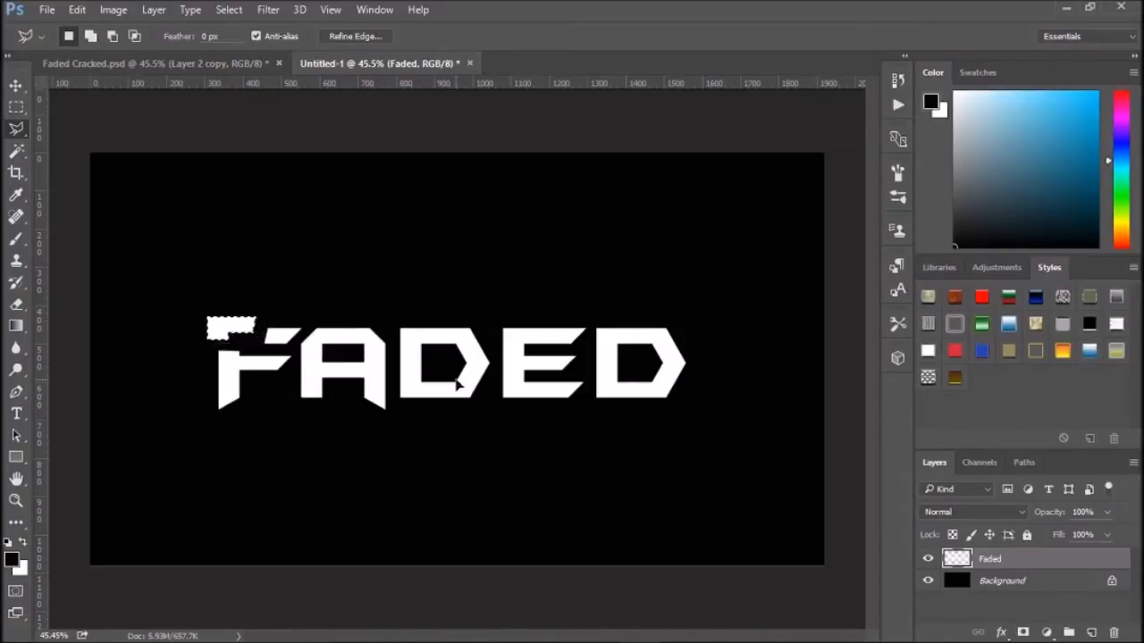
key("ctrl+Left")
key("ctrl+Up")
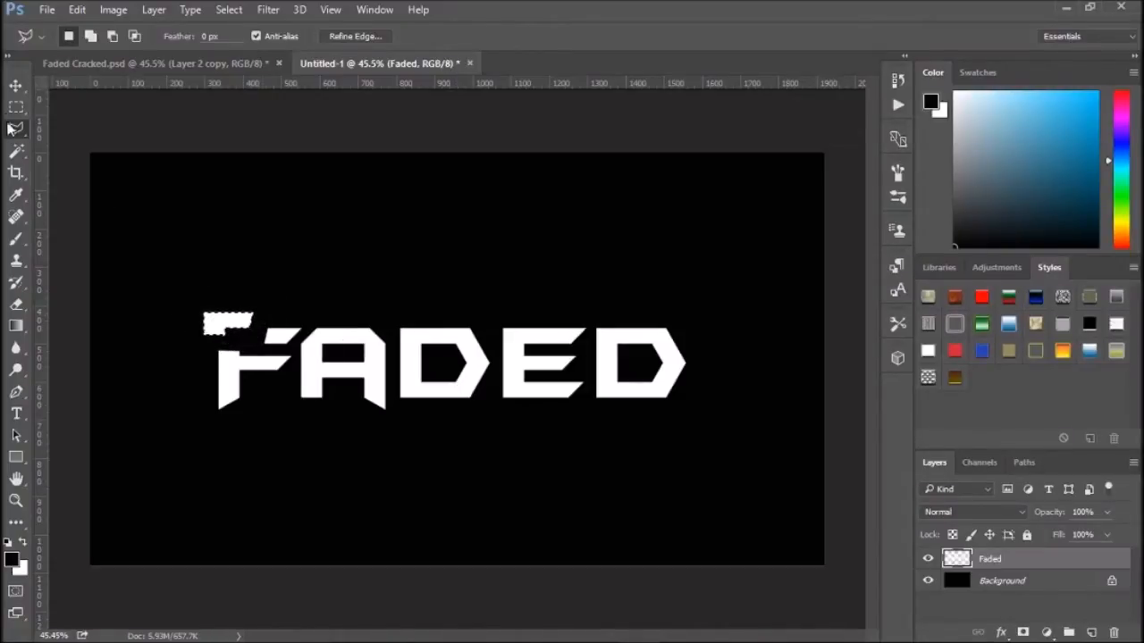
left_click(17, 85)
mouse_move(236, 327)
left_mouse_down()
mouse_move(266, 314)
mouse_move(238, 327)
left_mouse_up()
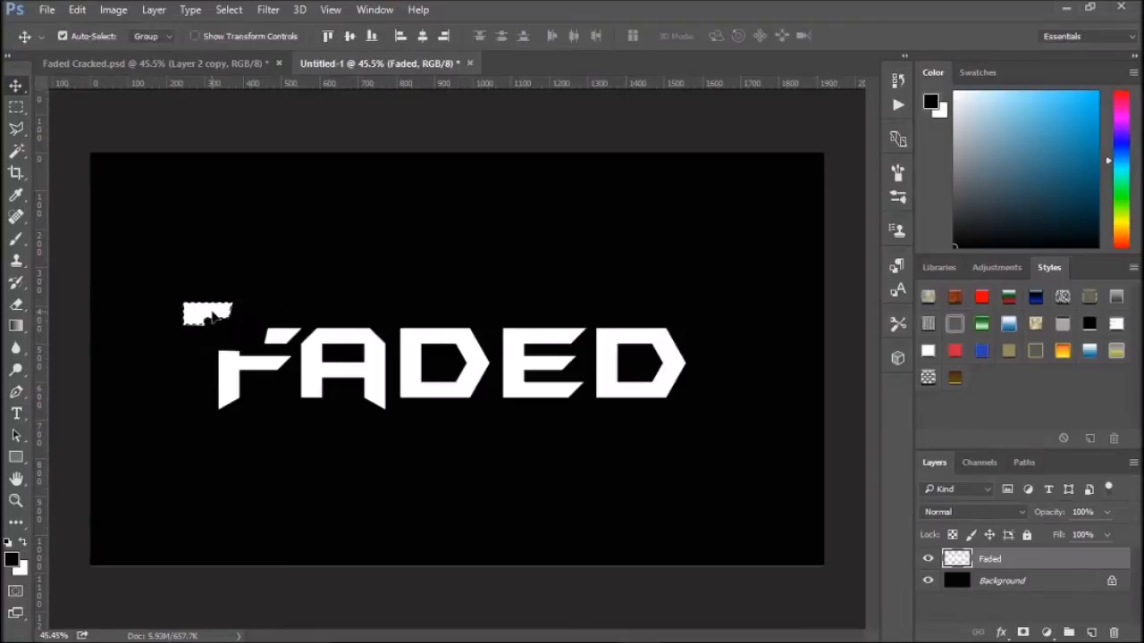
- Revert to the Rasterize Type history state and deselect
left_click(897, 79)
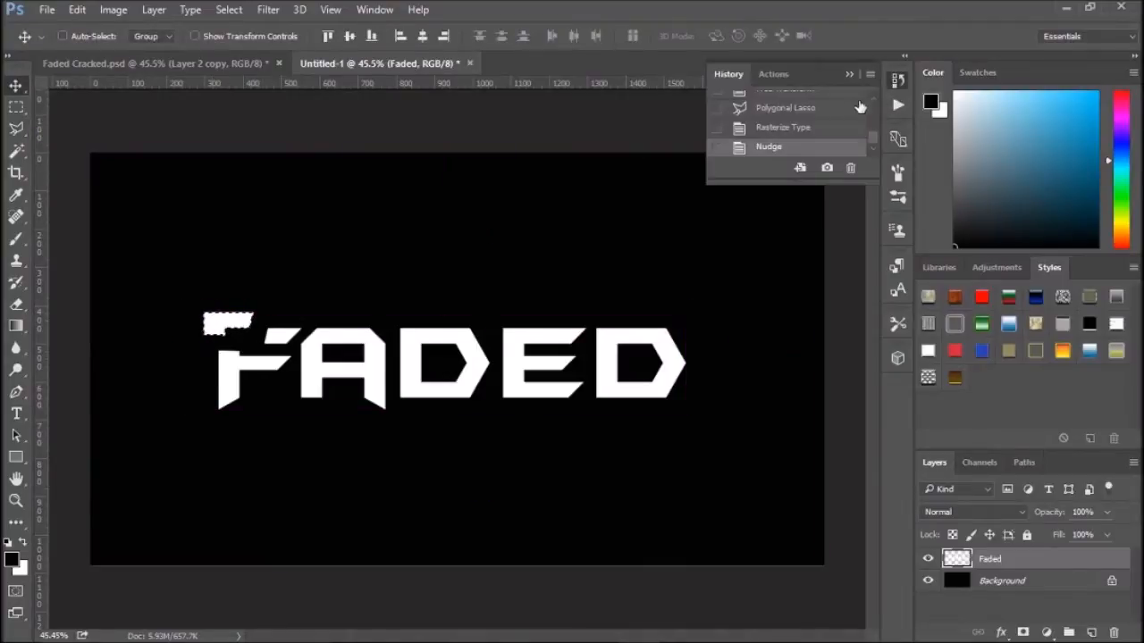
left_click(779, 127)
left_click(17, 110)
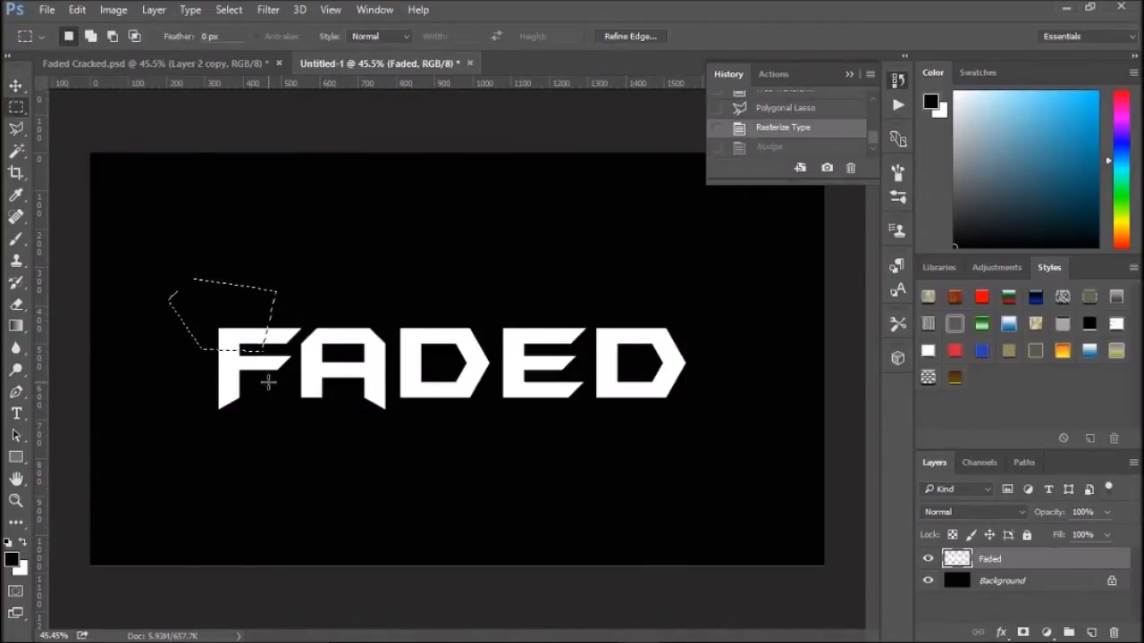
left_click(259, 370)
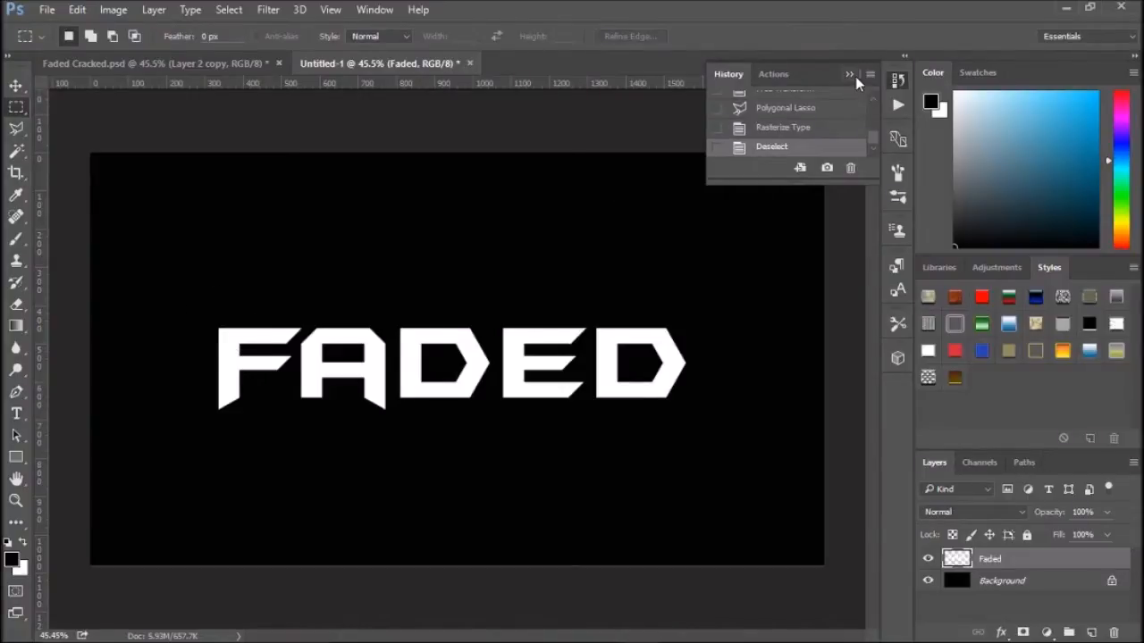
left_click(850, 74)
- Cut the letters into fragments with the Polygonal Lasso, nudging each selected piece slightly upward or apart
left_click(16, 128)
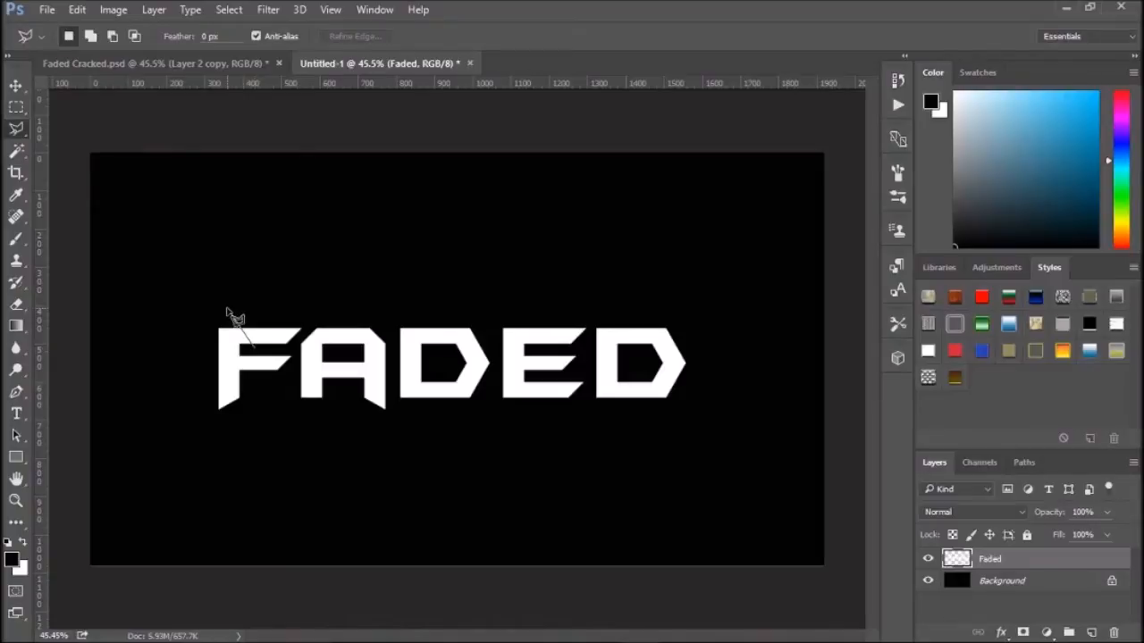
left_click(291, 311)
double_click(265, 355)
key("alt")
key("ctrl+Up")
key("ctrl+Up")
key("ctrl+Up")
key("ctrl+Up")
key("ctrl+Up")
key("ctrl+Up")
key("ctrl+Up")
key("ctrl+Up")
key("ctrl+Up")
key("ctrl+Up")
key("ctrl+Up")
key("ctrl+Up")
key("ctrl+Up")
key("ctrl+Up")
key("ctrl+Up")
key("ctrl+Up")
key("ctrl+Up")
key("ctrl+Up")
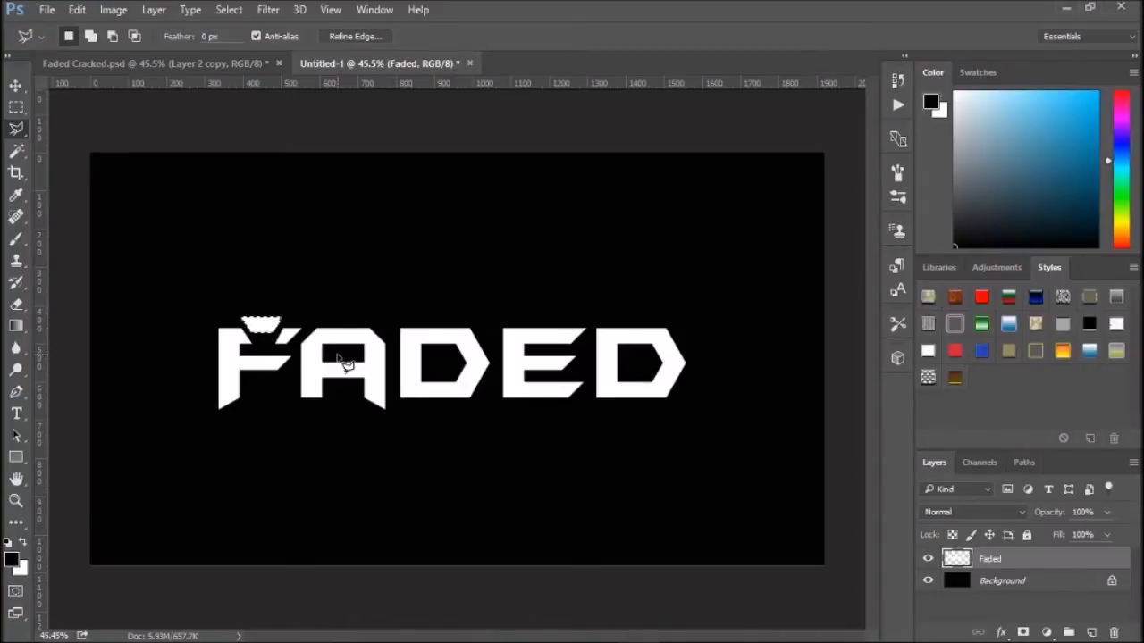
key("ctrl+d")
left_click(244, 385)
left_click(190, 393)
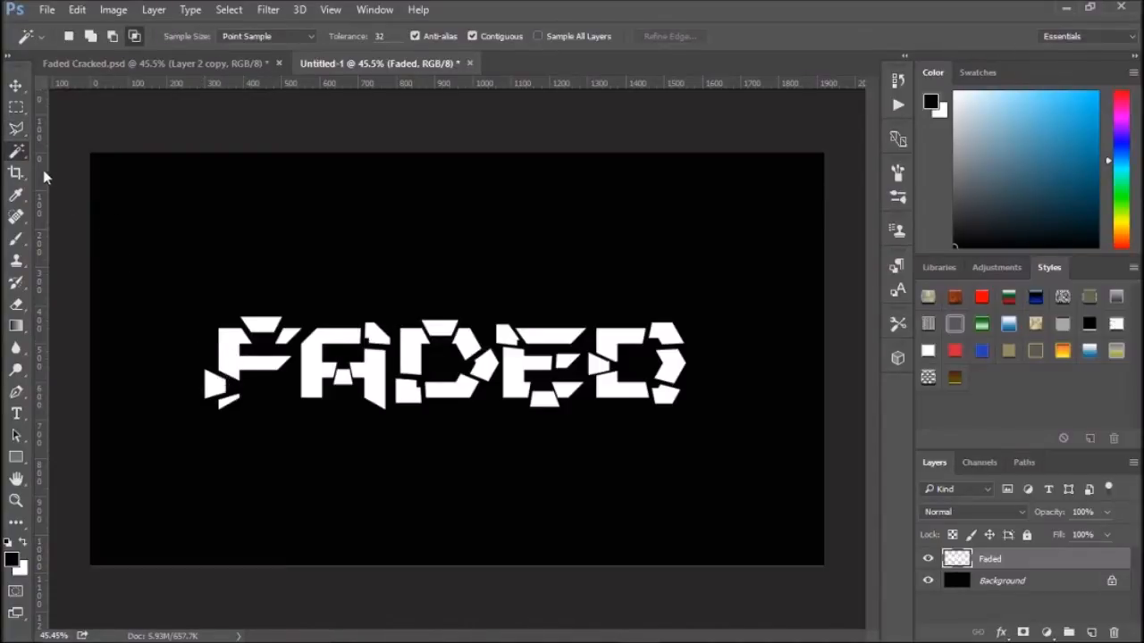
- Select the displaced fragments with the Magic Wand in add mode and cut them to a new layer via Layer Via Cut
right_click(15, 152)
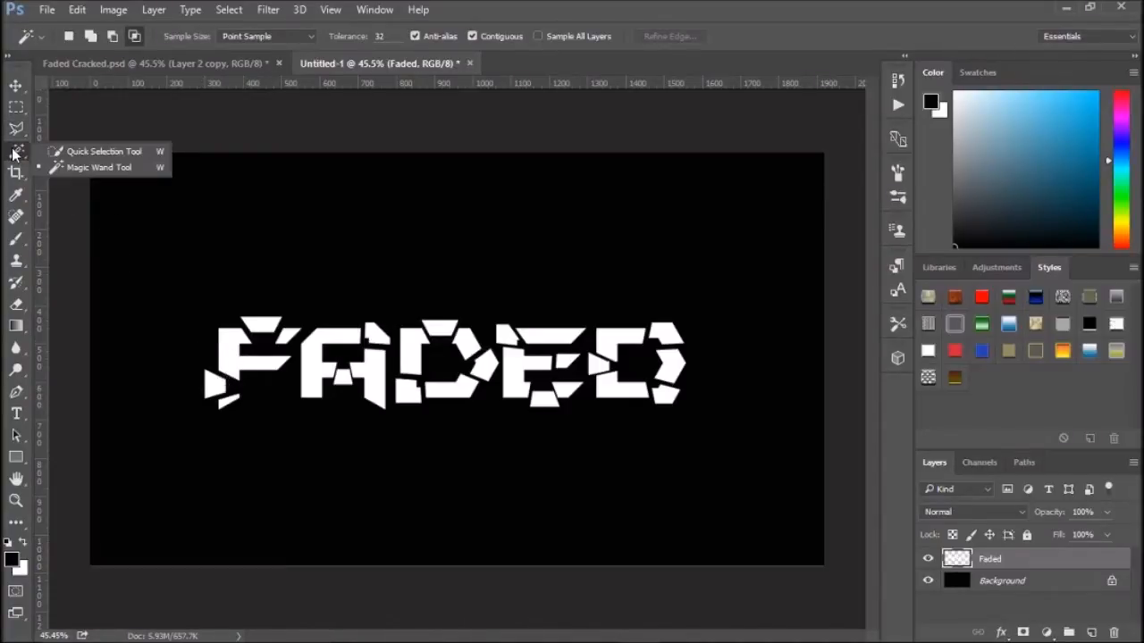
left_click(95, 171)
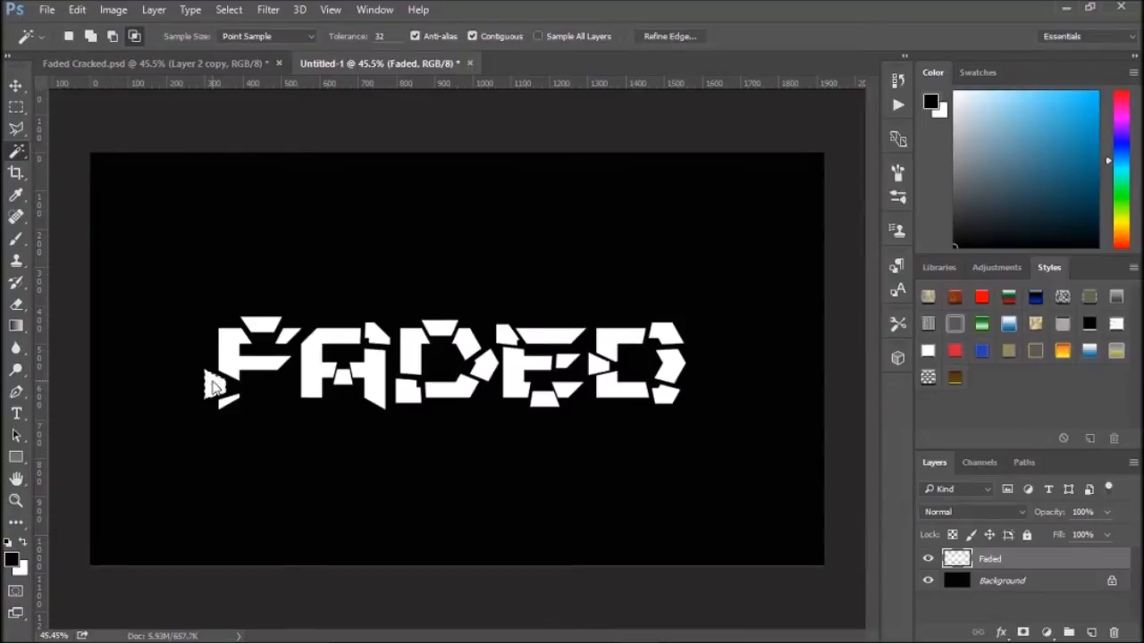
key("ctrl+d")
left_click(342, 382)
left_click(217, 382)
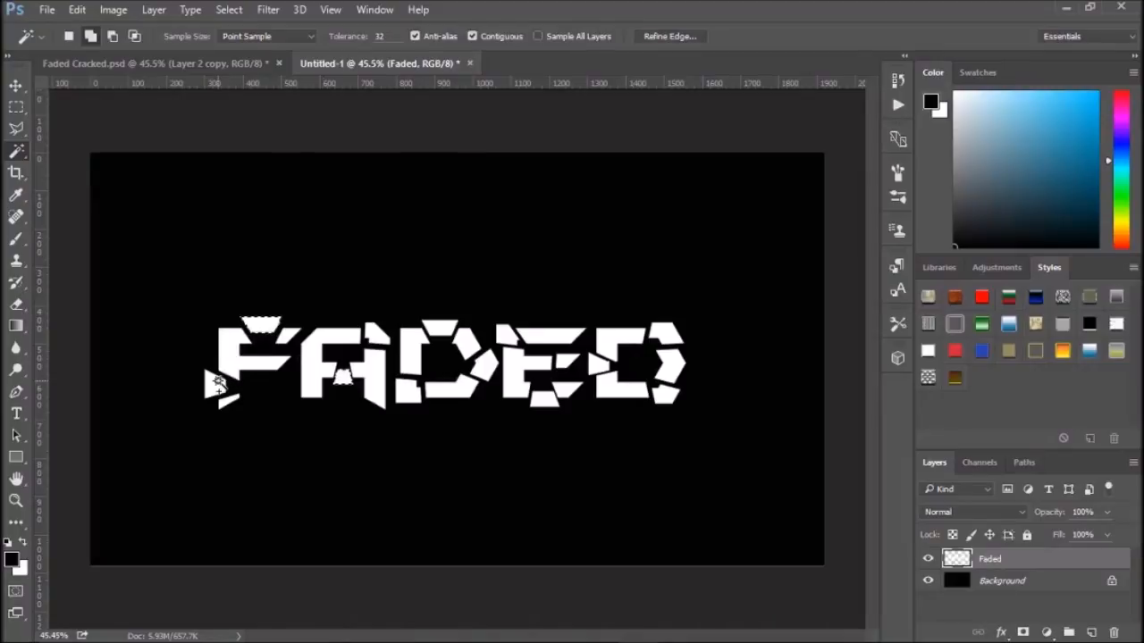
left_click(375, 335)
left_click(441, 330)
left_click(407, 393)
left_click(487, 360)
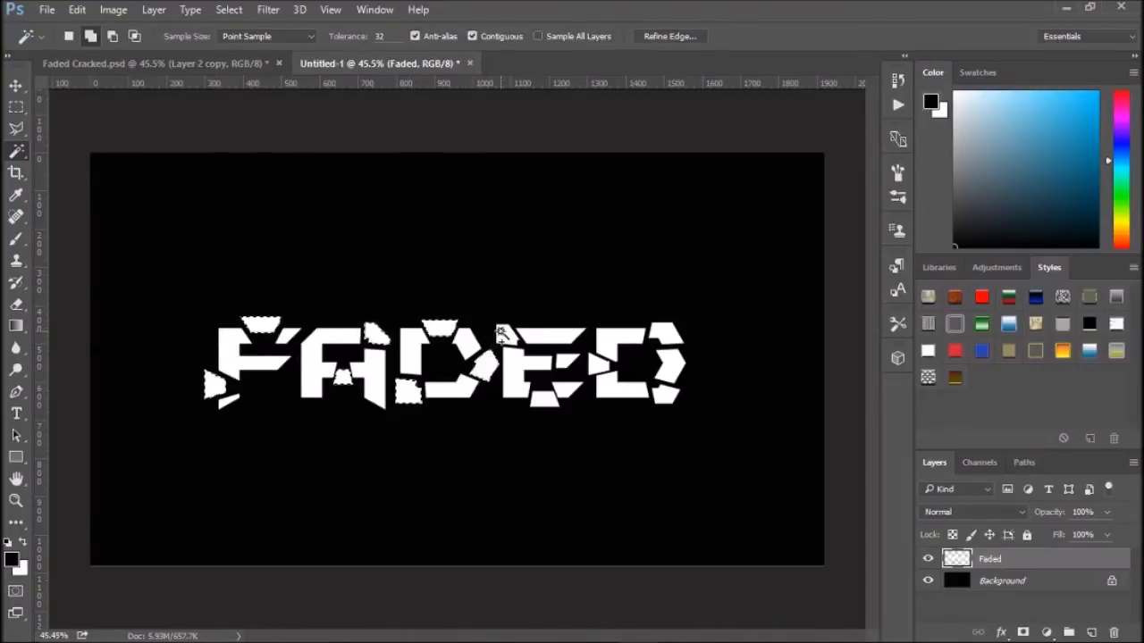
left_click(507, 338)
left_click(570, 363)
left_click(544, 397)
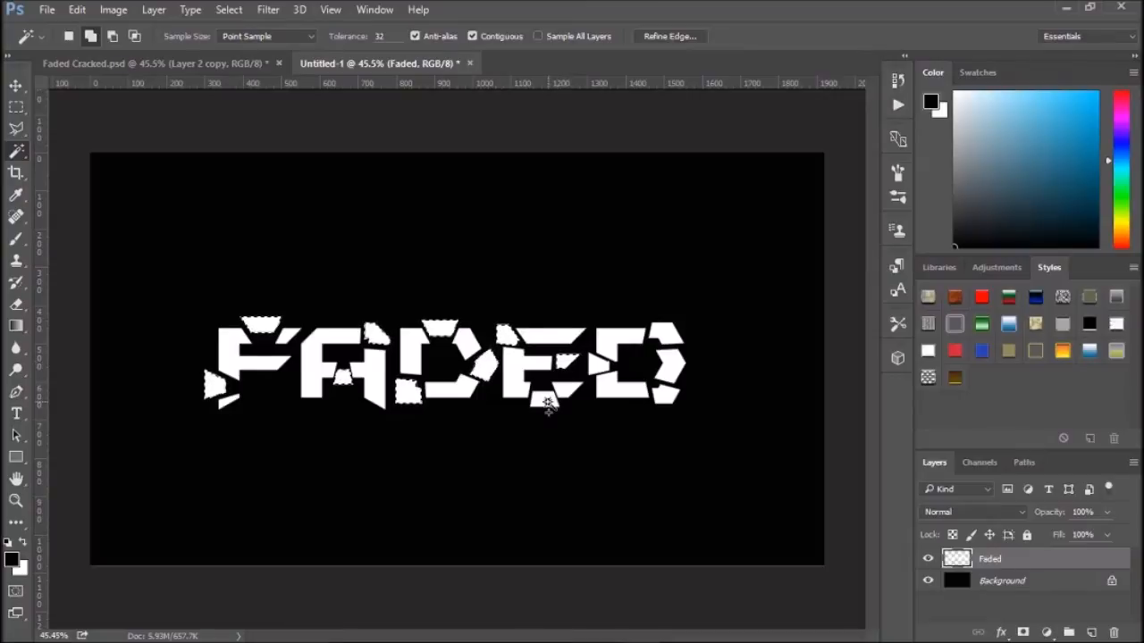
left_click(598, 368)
left_click(666, 337)
left_click(664, 394)
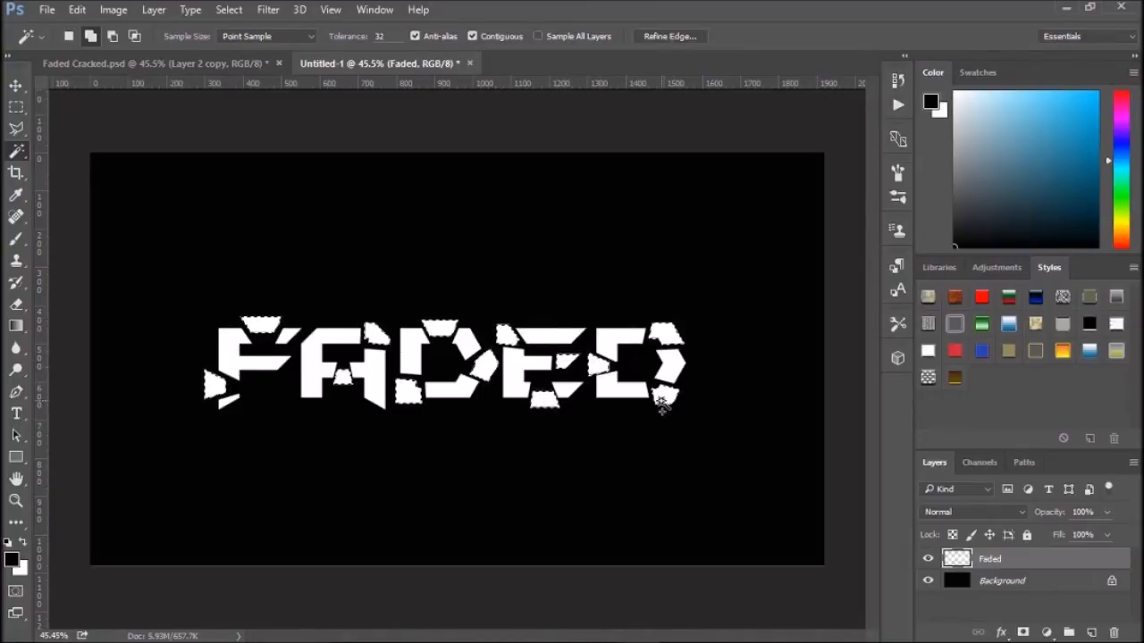
right_click(564, 366)
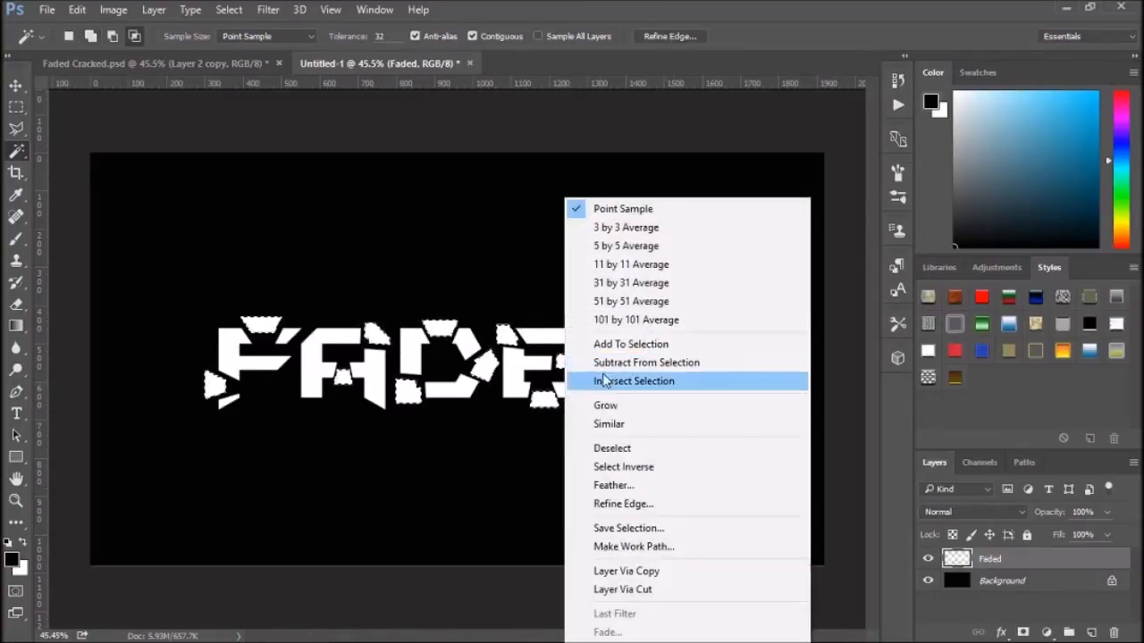
left_click(645, 591)
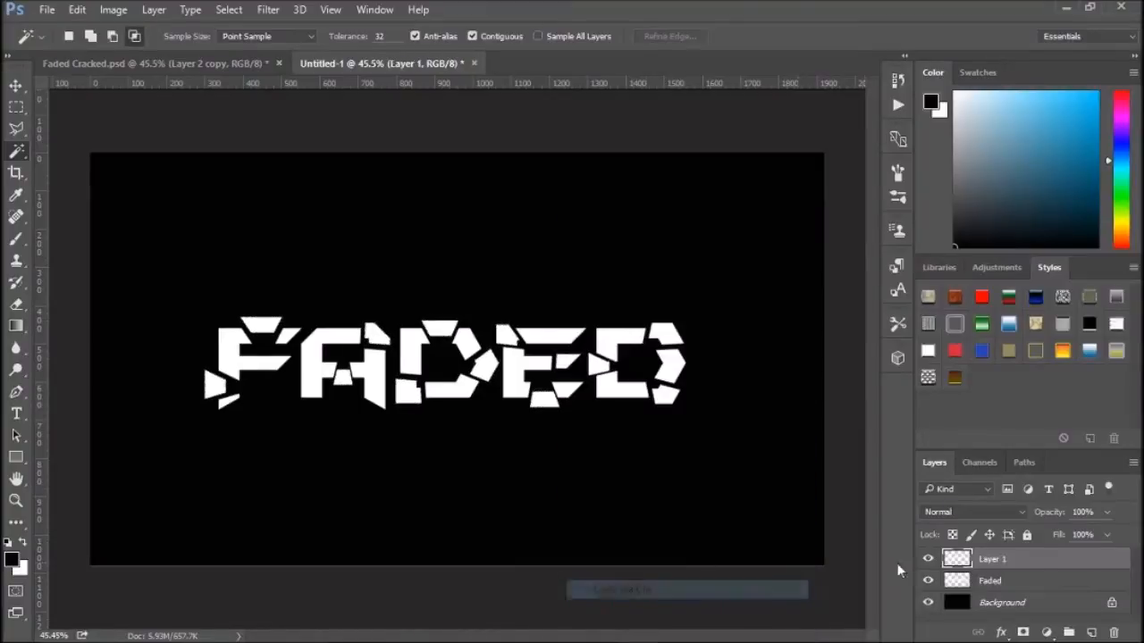
- Toggle the visibility of the new layer and the Faded layer to check the cut fragments
left_click(929, 562)
left_click(928, 581)
left_click(929, 581)
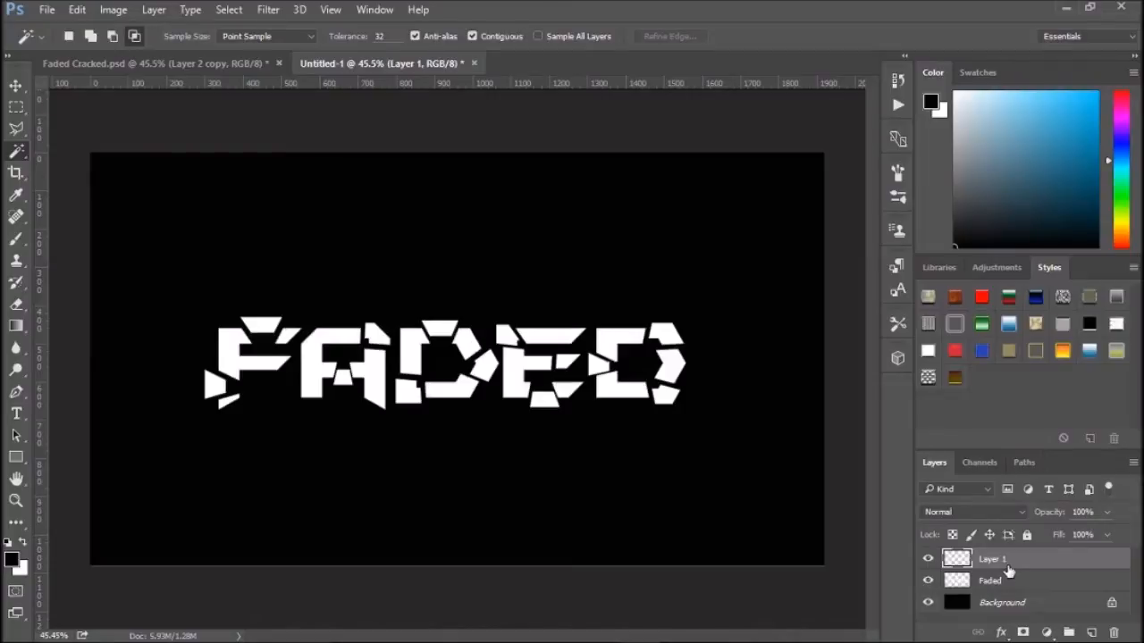
left_click(17, 87)
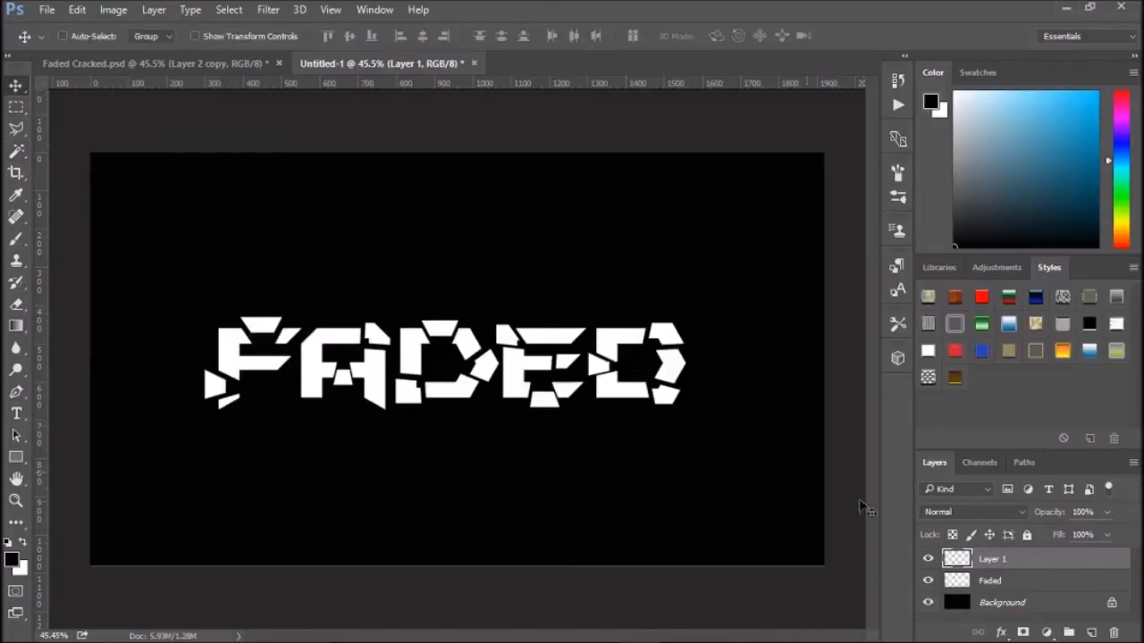
left_click_drag(634, 388, 548, 261)
key("ctrl+z")
- Rename the cut layer to Pieces and compare it with the finished Faded Cracked reference document
double_click(994, 559)
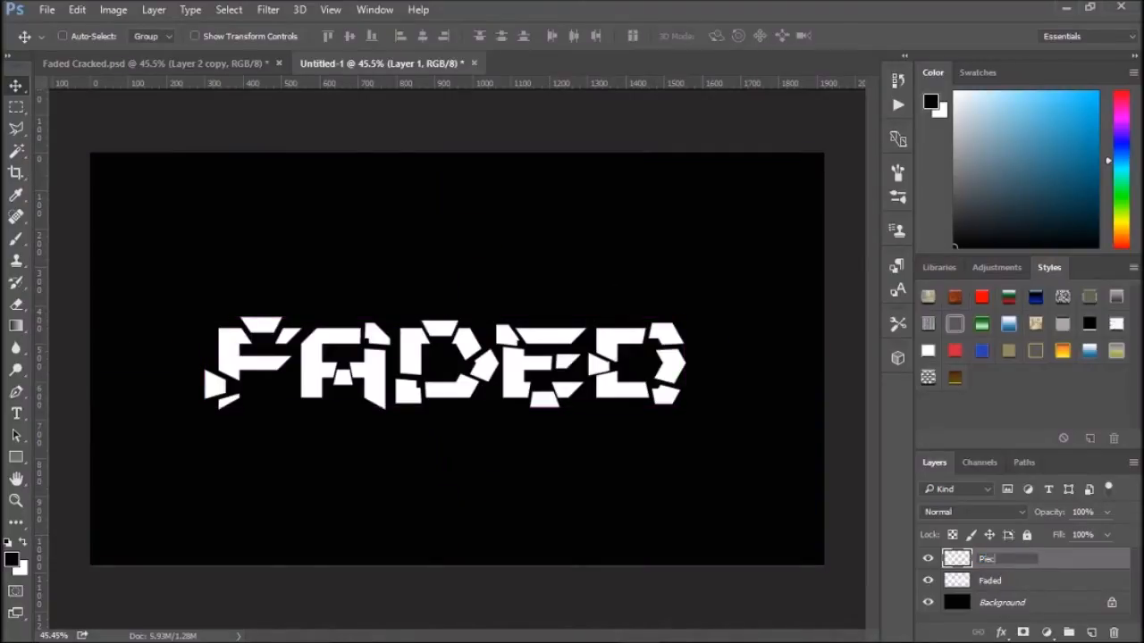
key("Return")
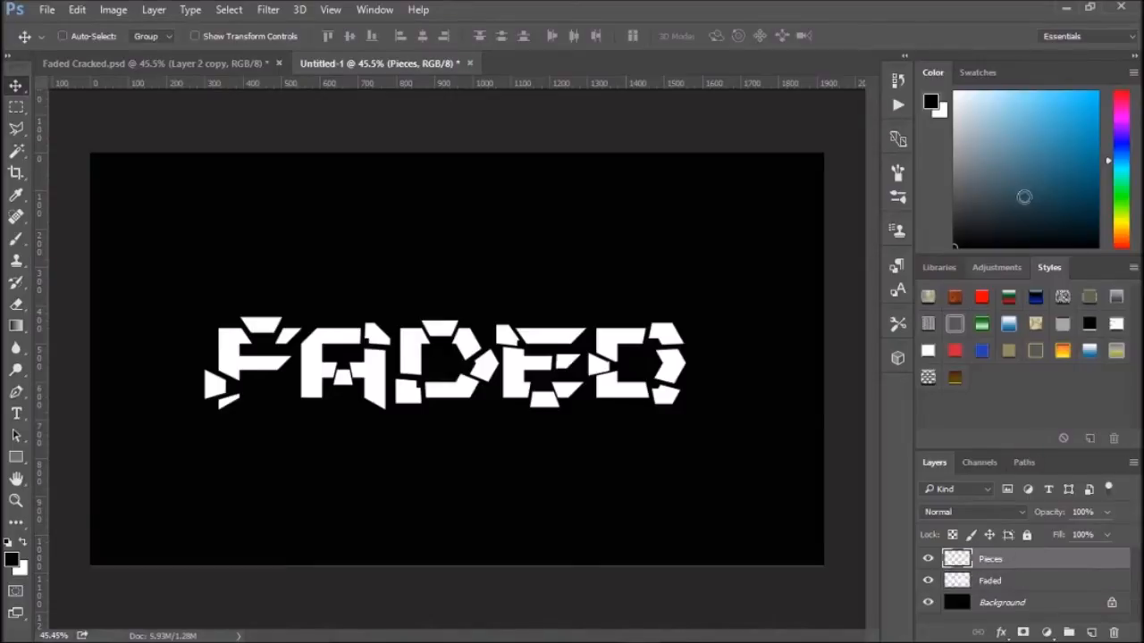
left_click(183, 63)
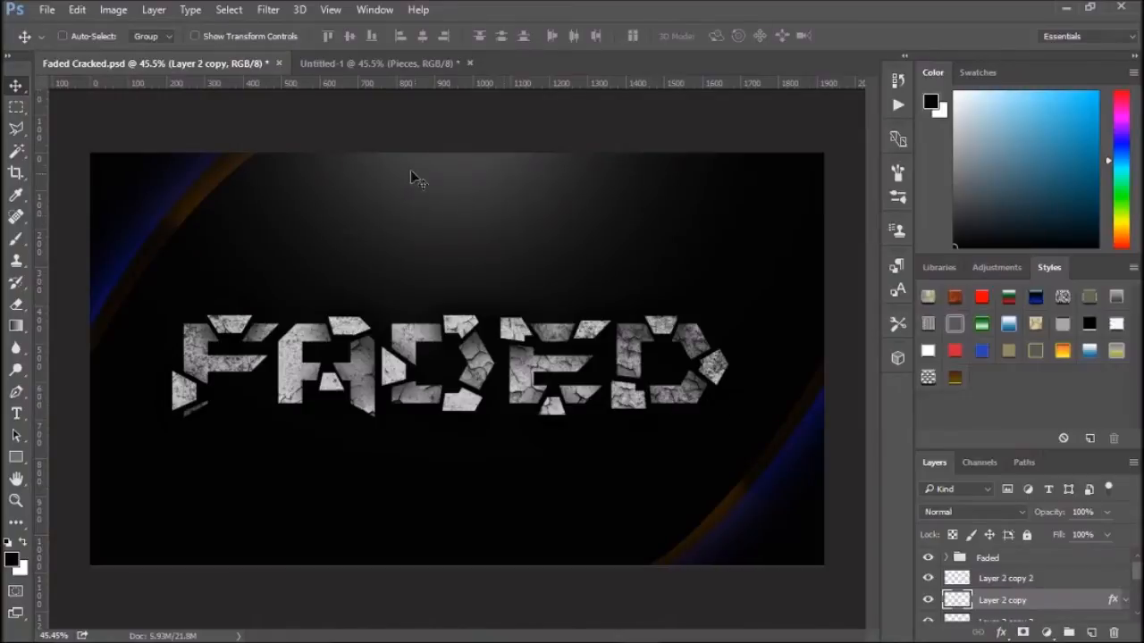
left_click(357, 63)
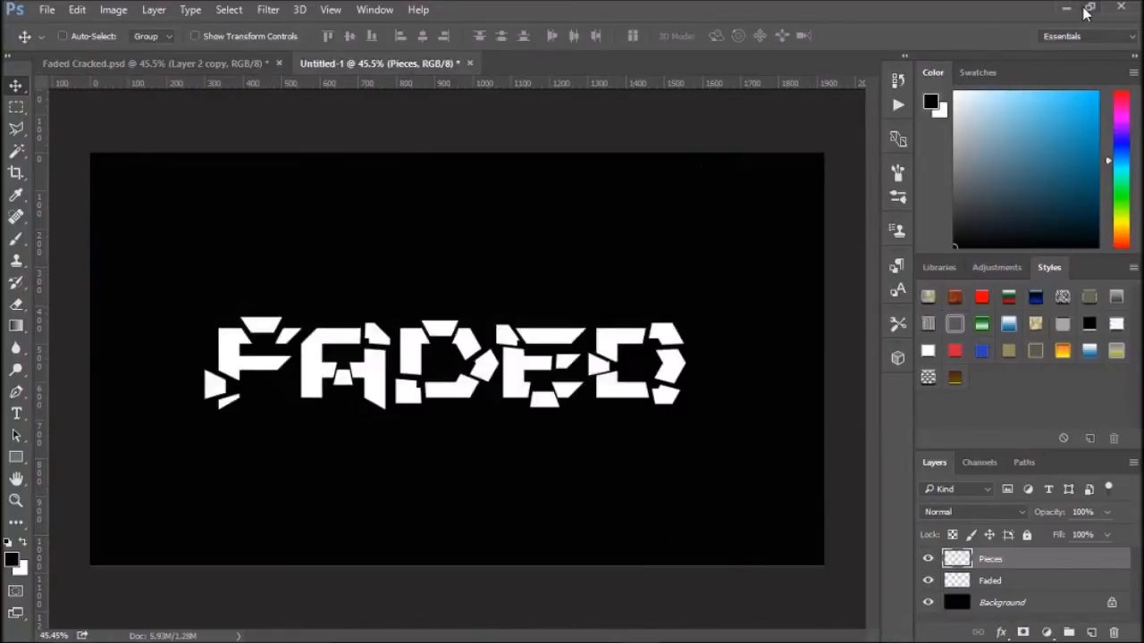
- Place the cracked texture image 12 from a desktop folder into the document and commit it
left_click_drag(868, 24, 1024, 60)
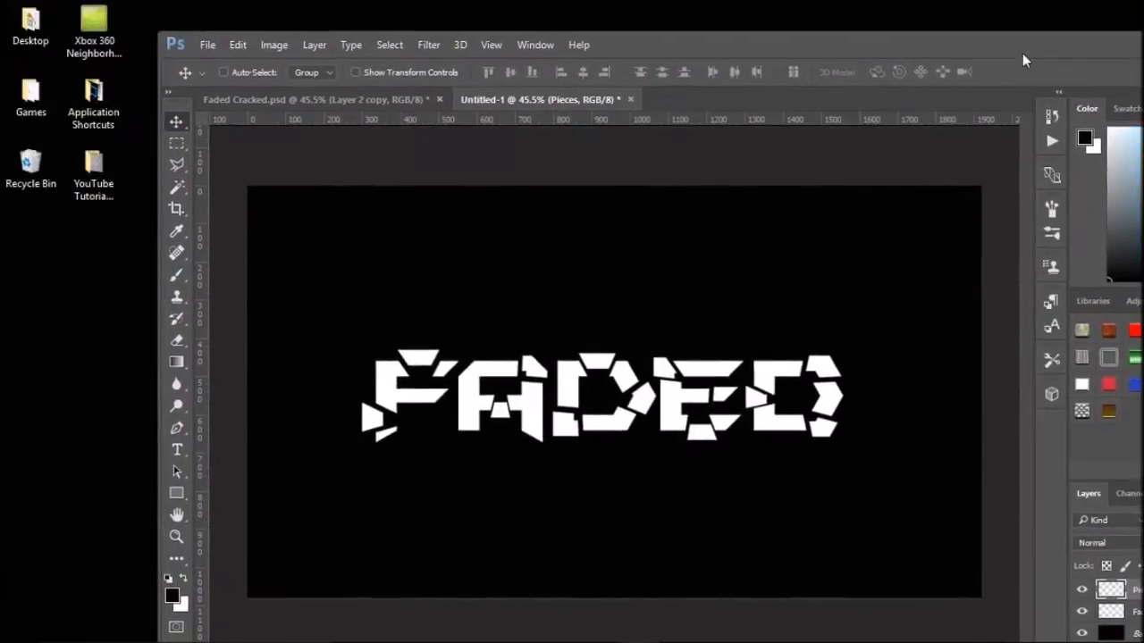
double_click(115, 186)
left_click_drag(417, 294, 915, 327)
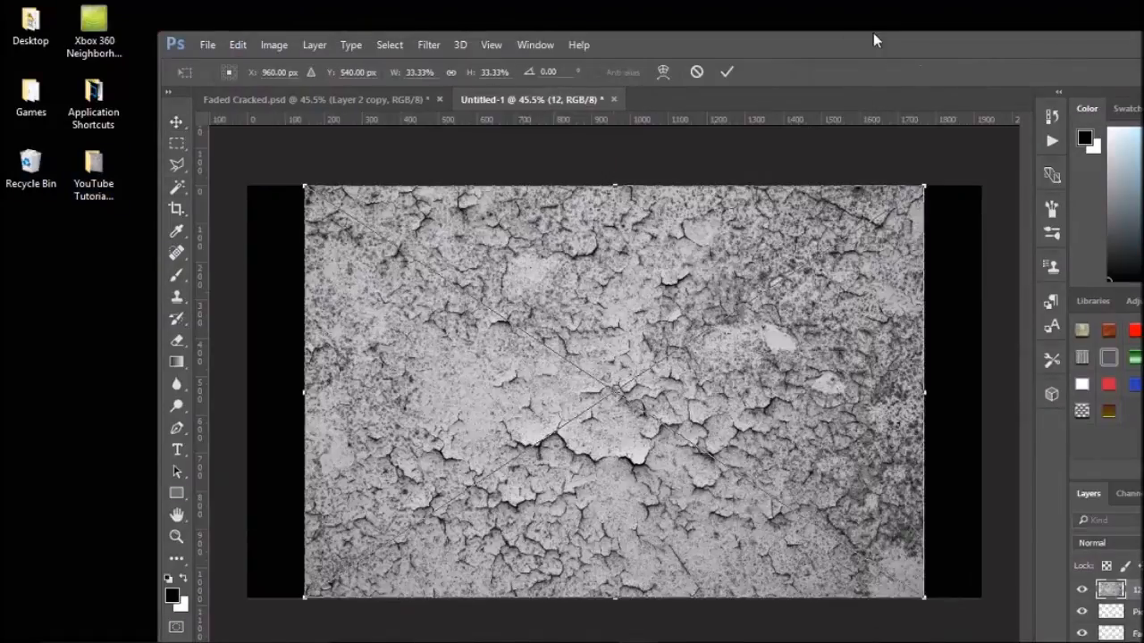
double_click(873, 34)
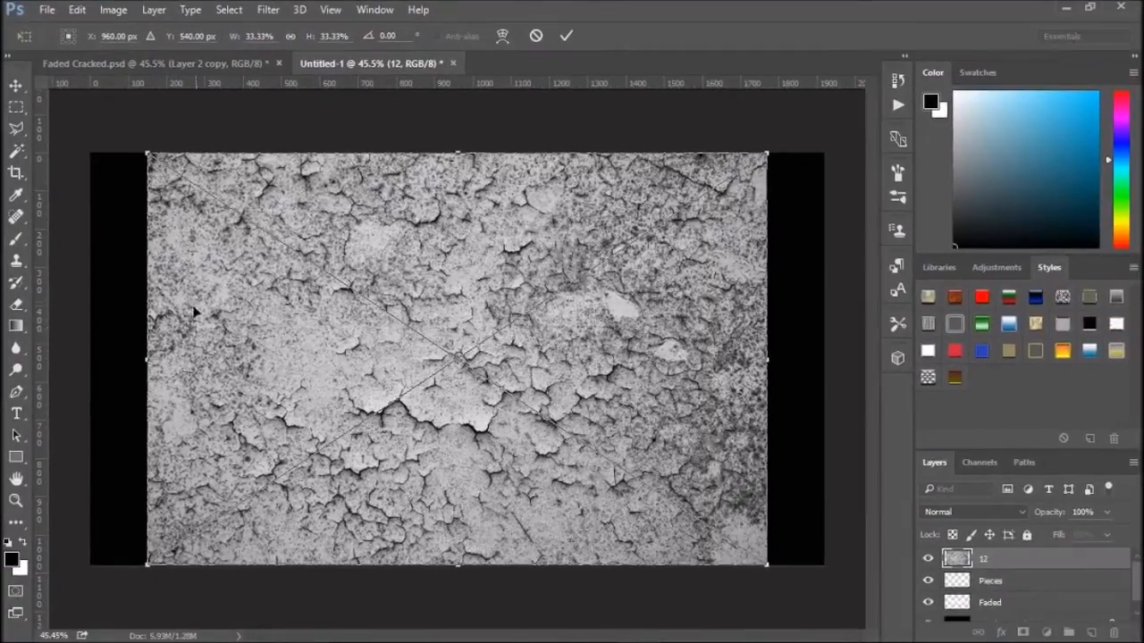
left_click(569, 36)
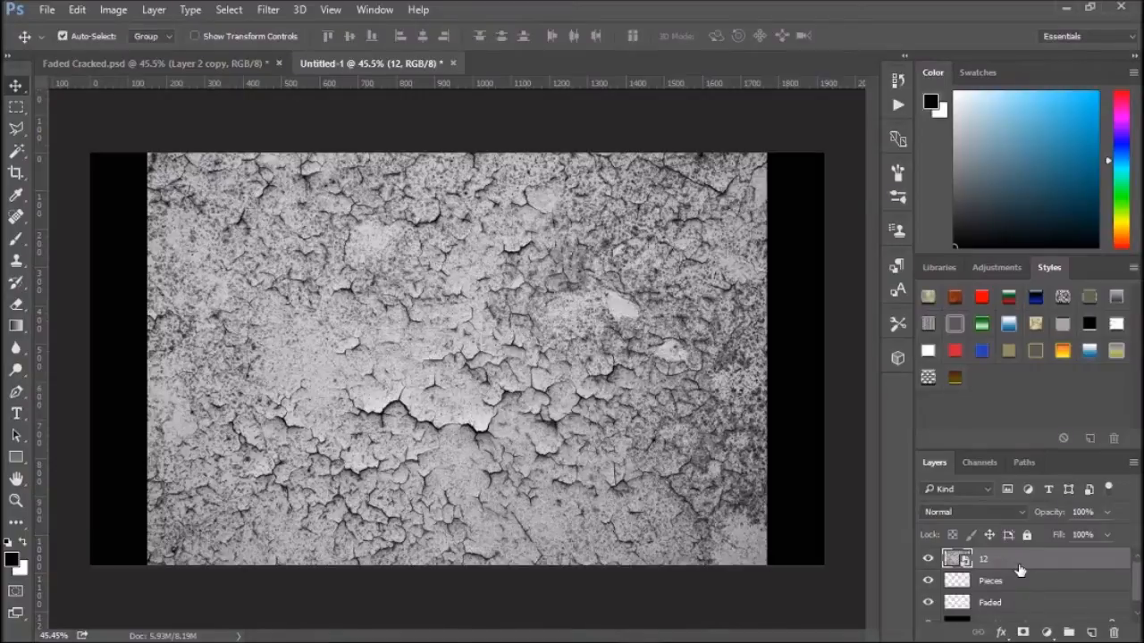
- Duplicate the texture layer and toggle layer visibility to inspect the Pieces and Faded layers
key("ctrl+j")
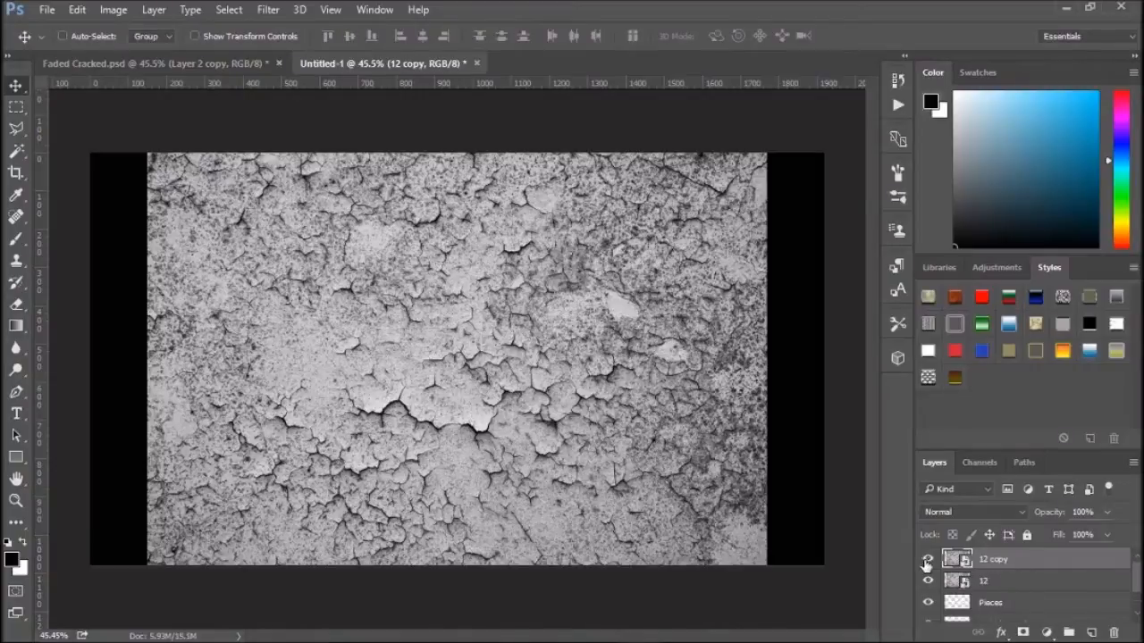
scroll(1022, 569, "down", 2)
left_click(990, 570)
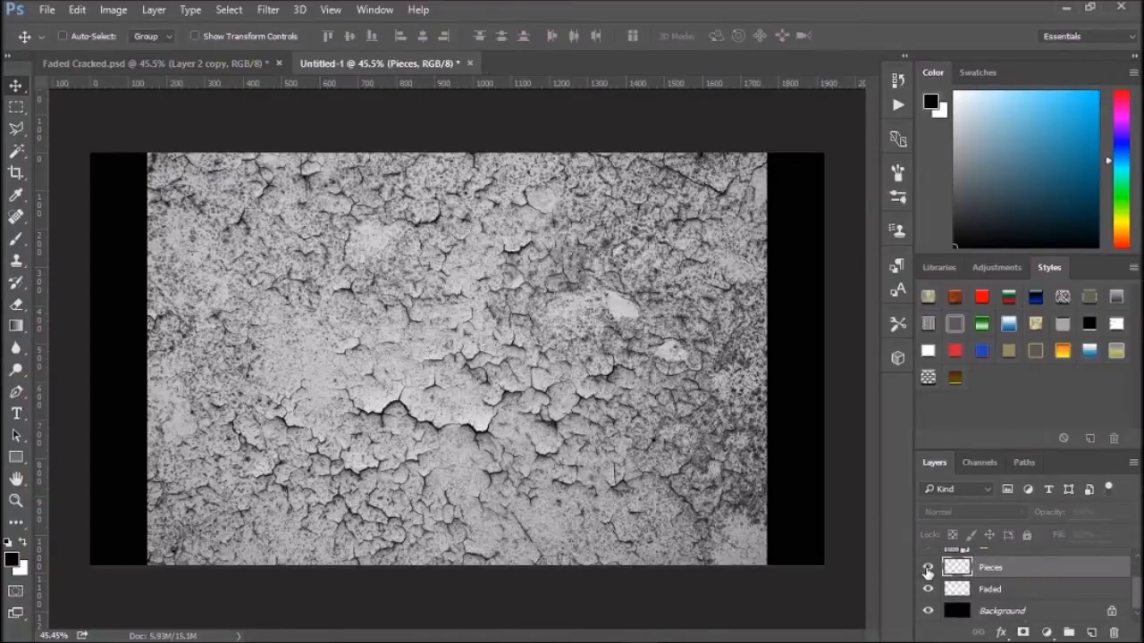
scroll(923, 568, "up", 2)
left_click(929, 579)
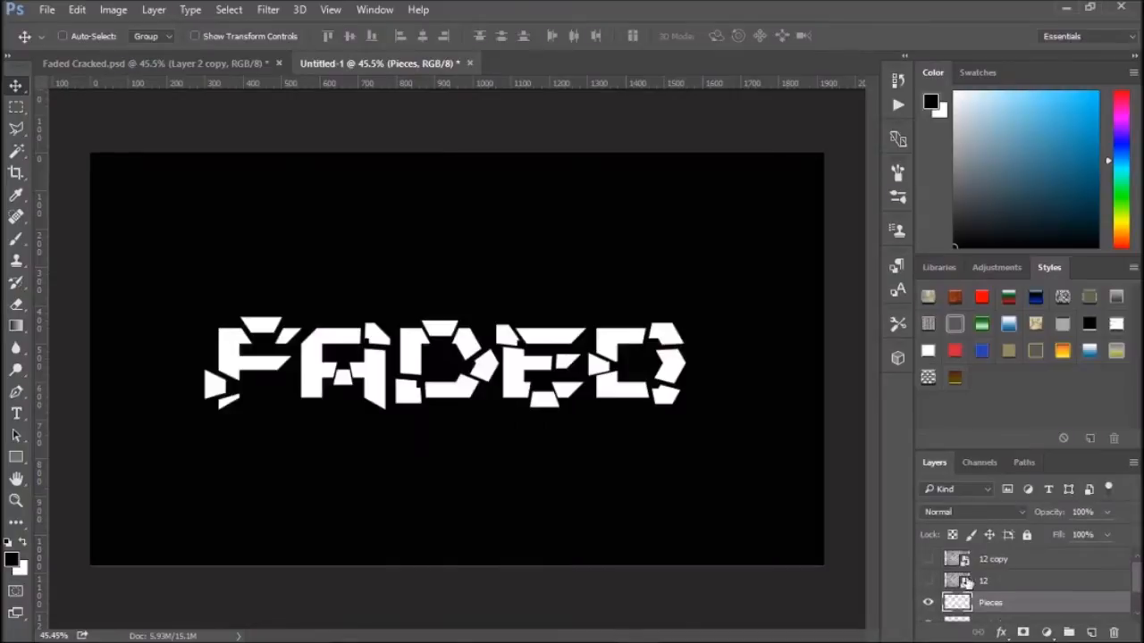
scroll(958, 593, "down", 1)
left_click(928, 596)
left_click(928, 596)
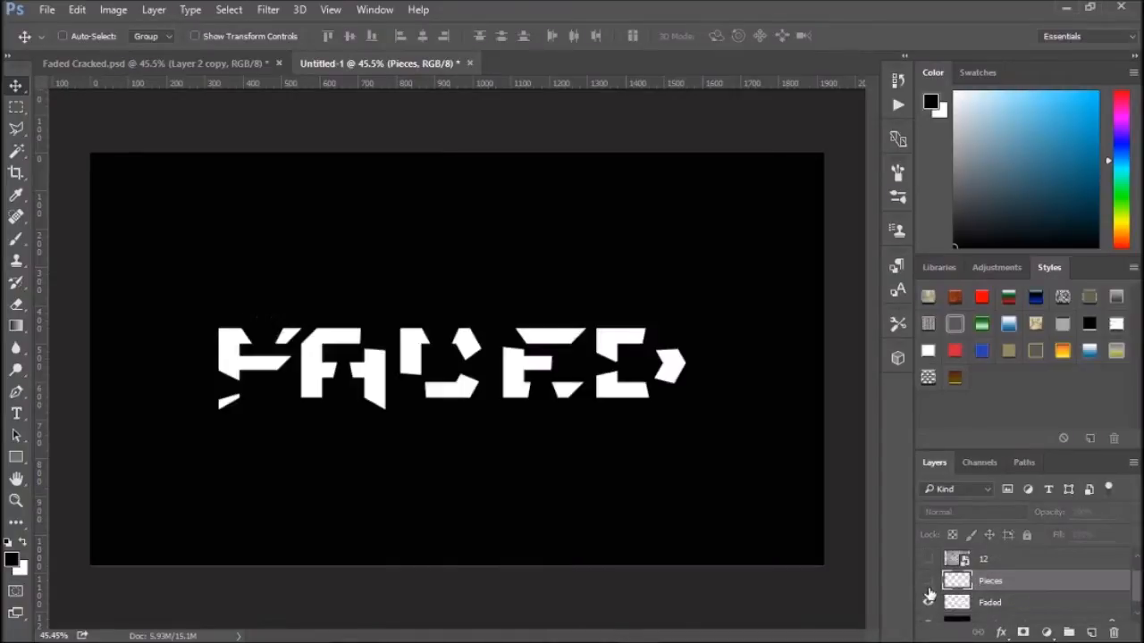
scroll(929, 585, "up", 1)
left_click(928, 559)
left_click(927, 580)
- Load the Pieces layer's pixels as a selection and add a layer mask to the 12 copy texture layer
scroll(974, 579, "down", 1)
right_click(956, 585)
left_click(973, 232)
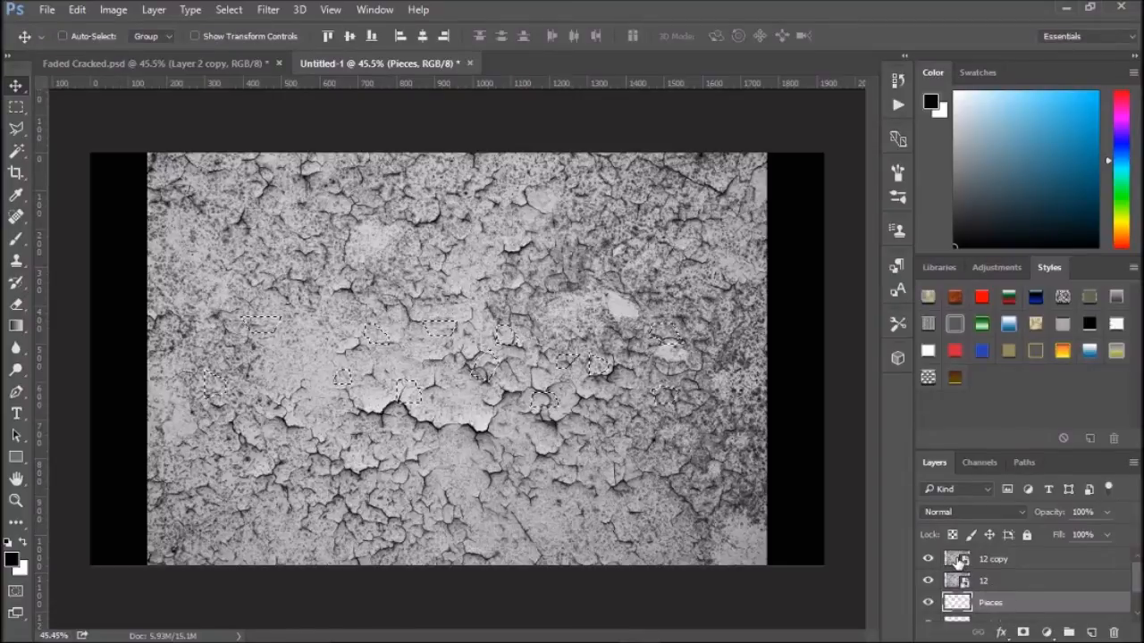
left_click(954, 561)
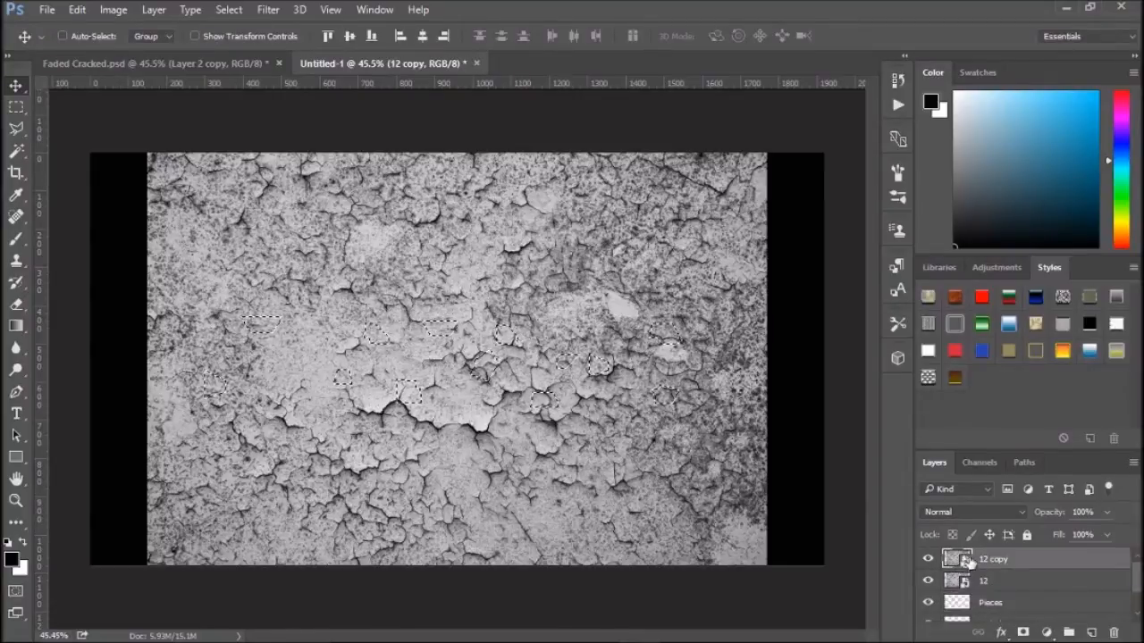
left_click(1023, 632)
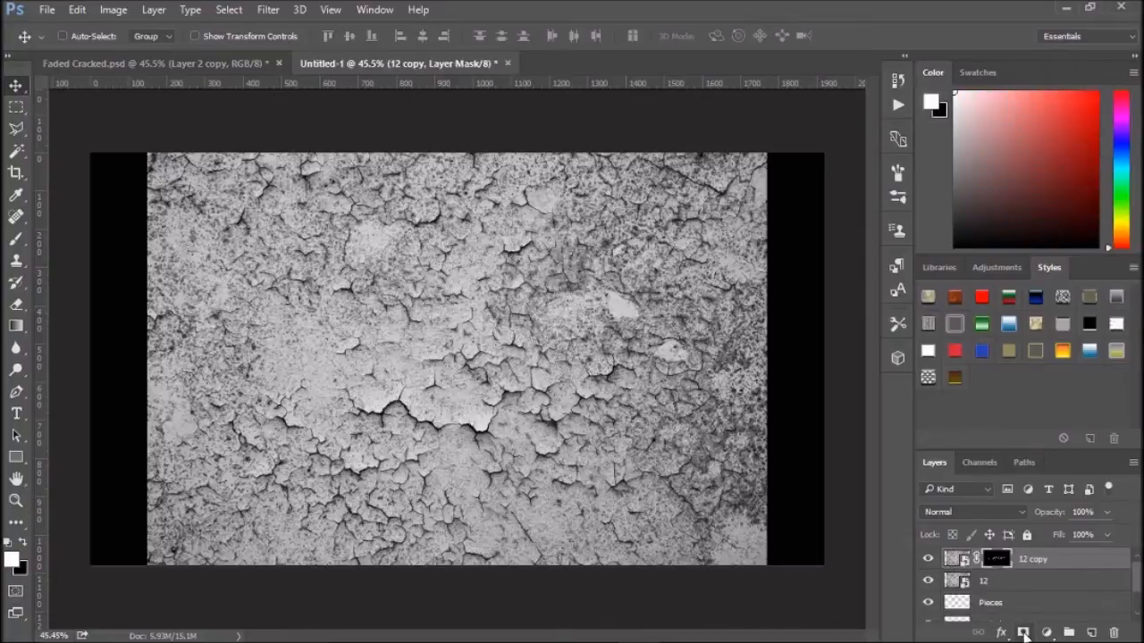
- Load the Faded layer's pixels as a selection and add a layer mask to the 12 texture layer
scroll(968, 607, "down", 1)
left_click(969, 604)
right_click(957, 604)
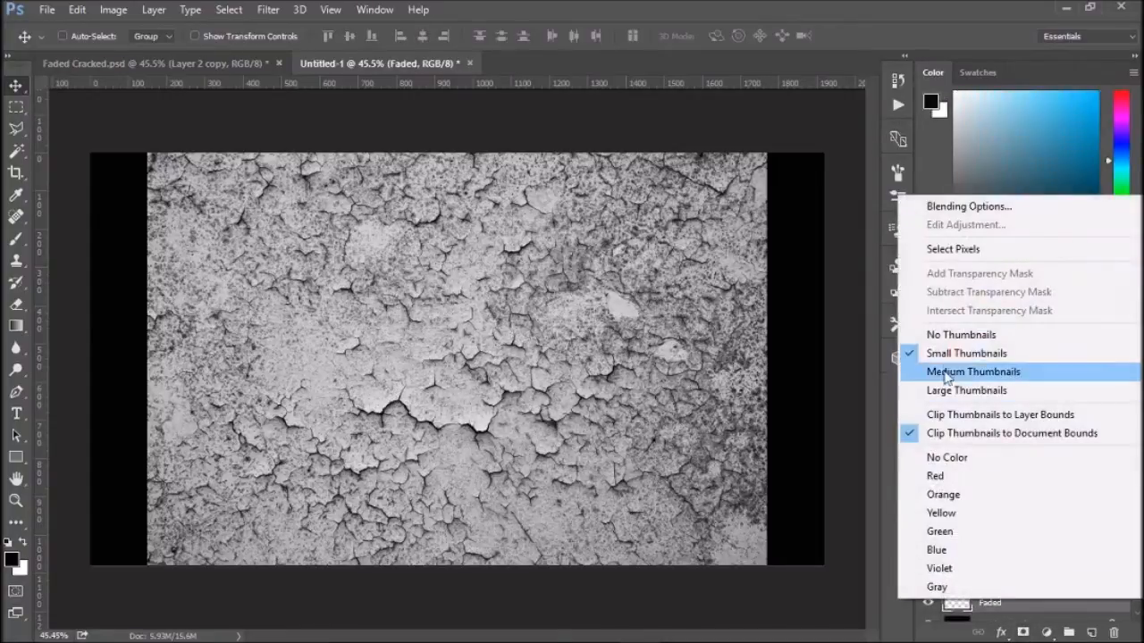
left_click(952, 248)
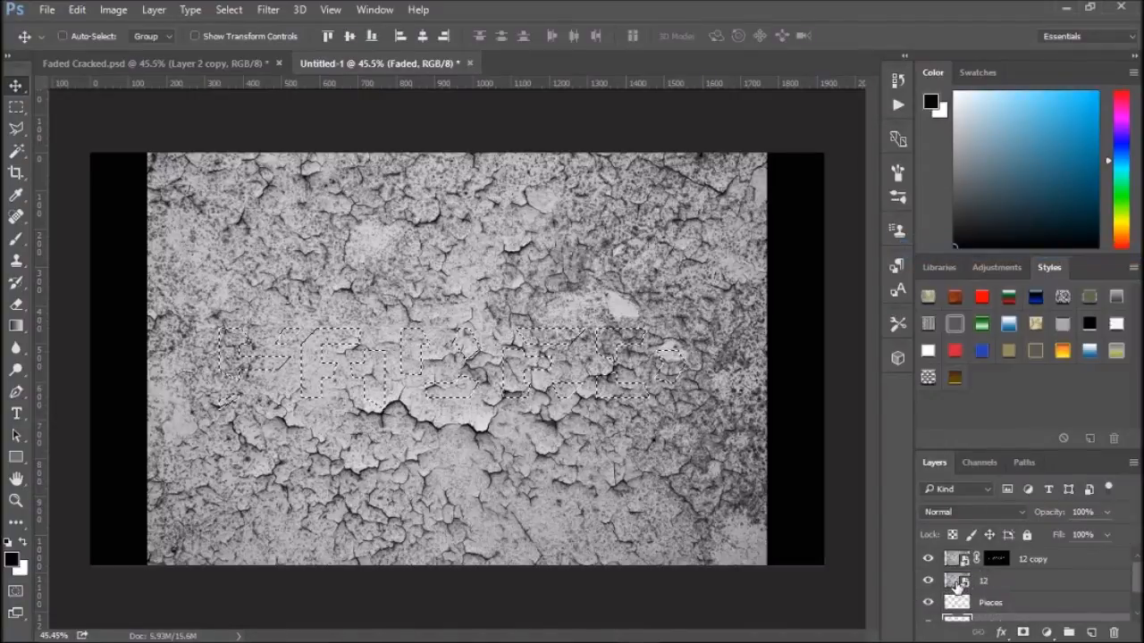
left_click(972, 582)
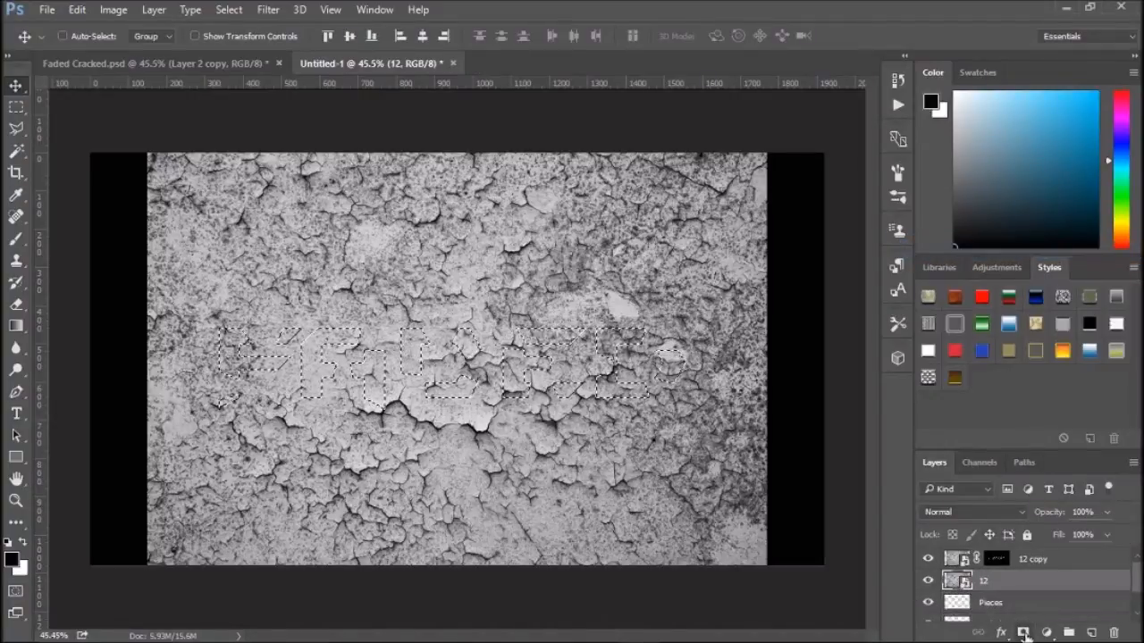
left_click(1022, 632)
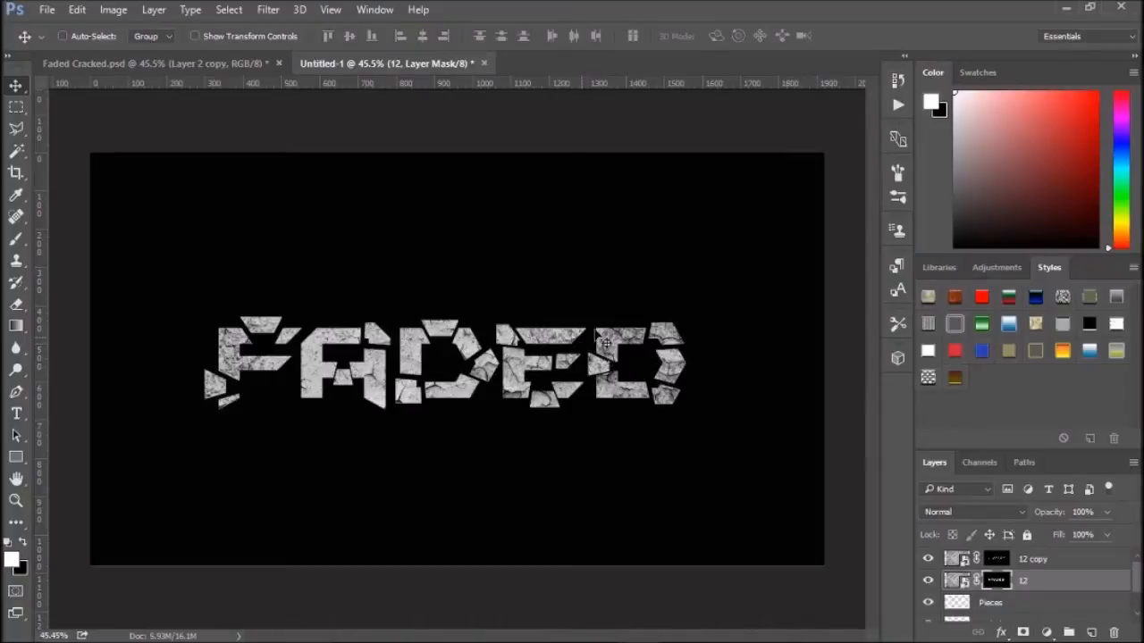
- Hide and delete the Pieces and Faded layers
left_click(928, 602)
scroll(928, 603, "down", 1)
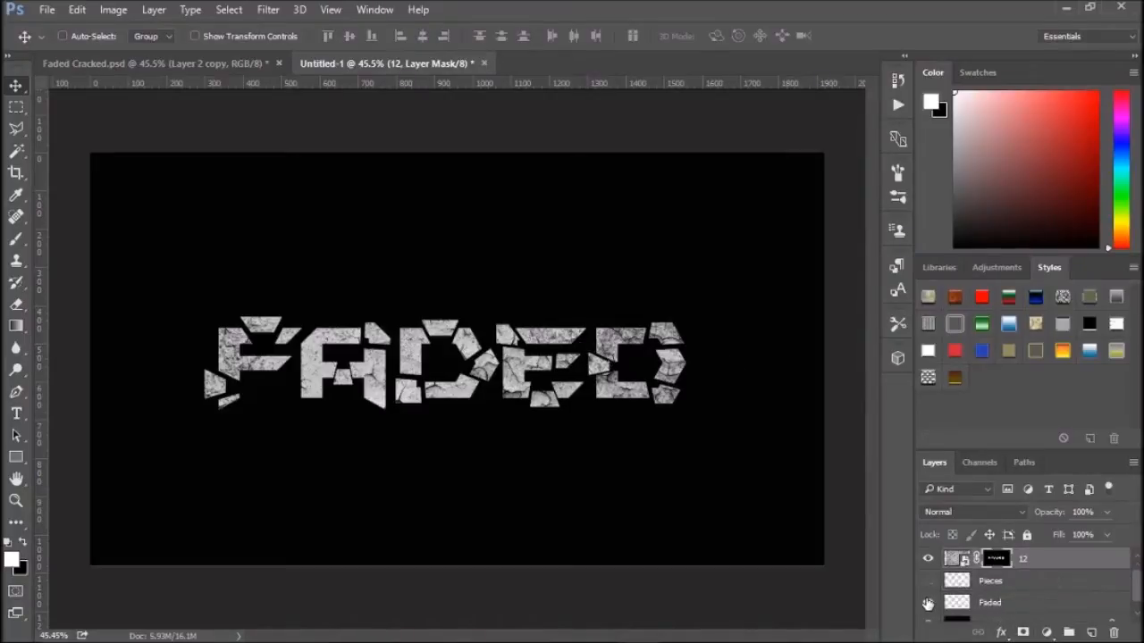
left_click(928, 602)
left_click(995, 582)
left_click(994, 603, "shift")
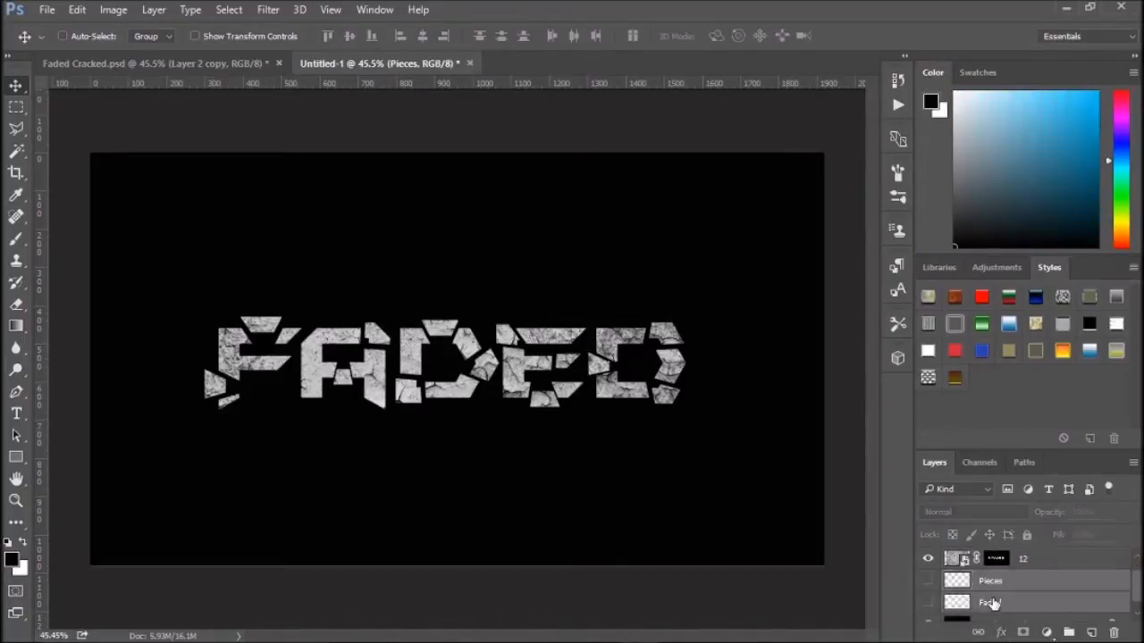
key("Delete")
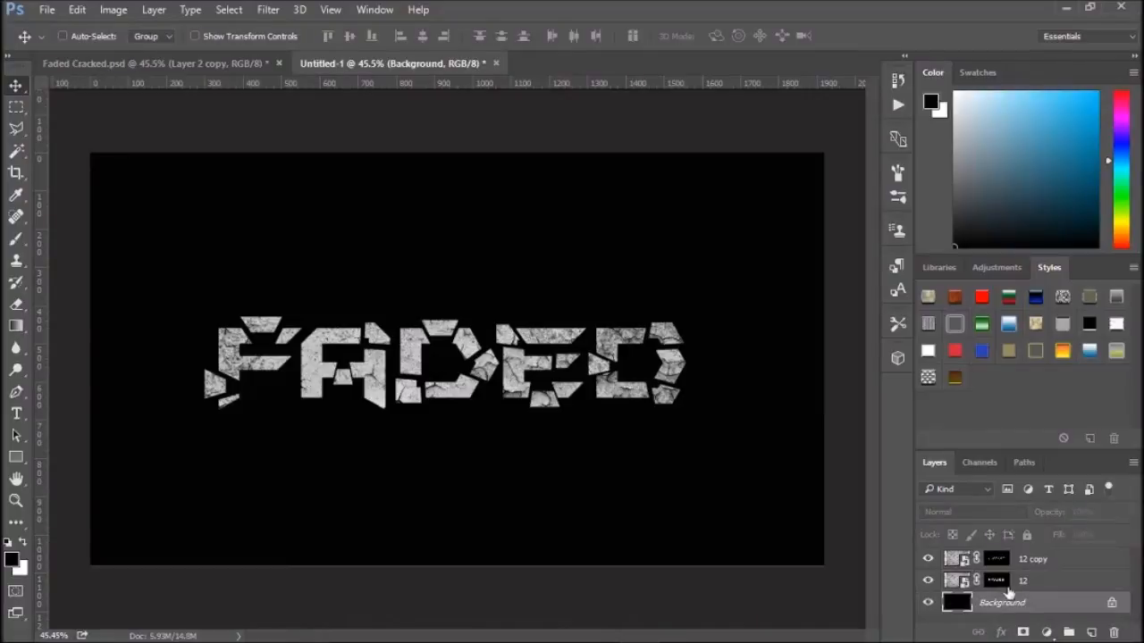
- Create a layer group named Text and move both texture layers into it
left_click(1068, 633)
double_click(990, 602)
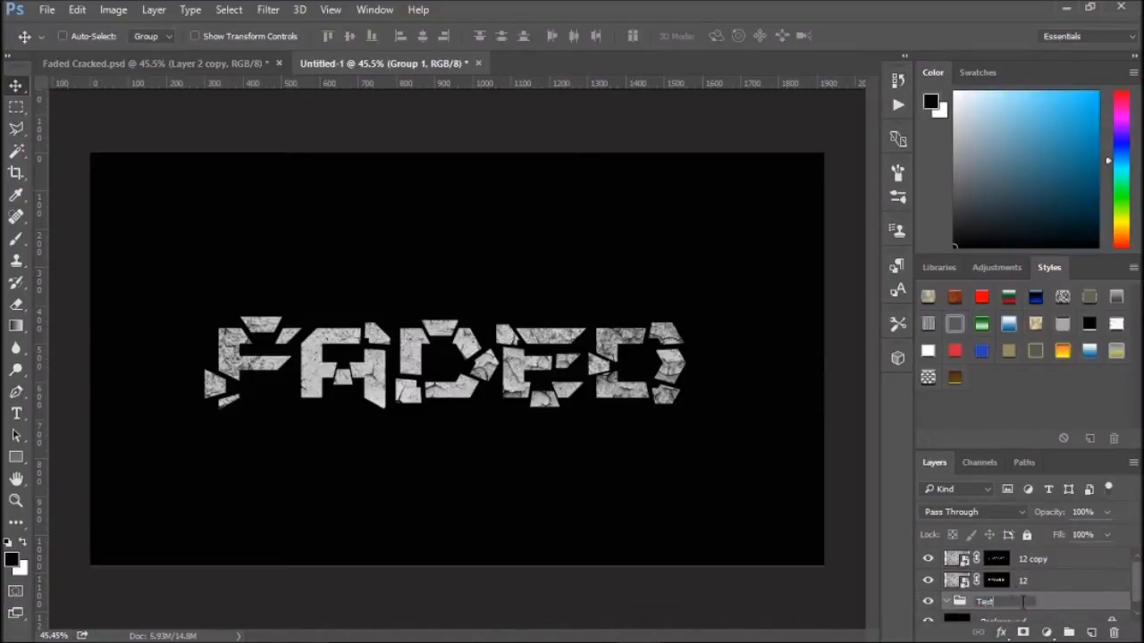
type("Text")
key("Return")
left_click_drag(1028, 581, 1027, 606)
left_click_drag(1035, 560, 1035, 585)
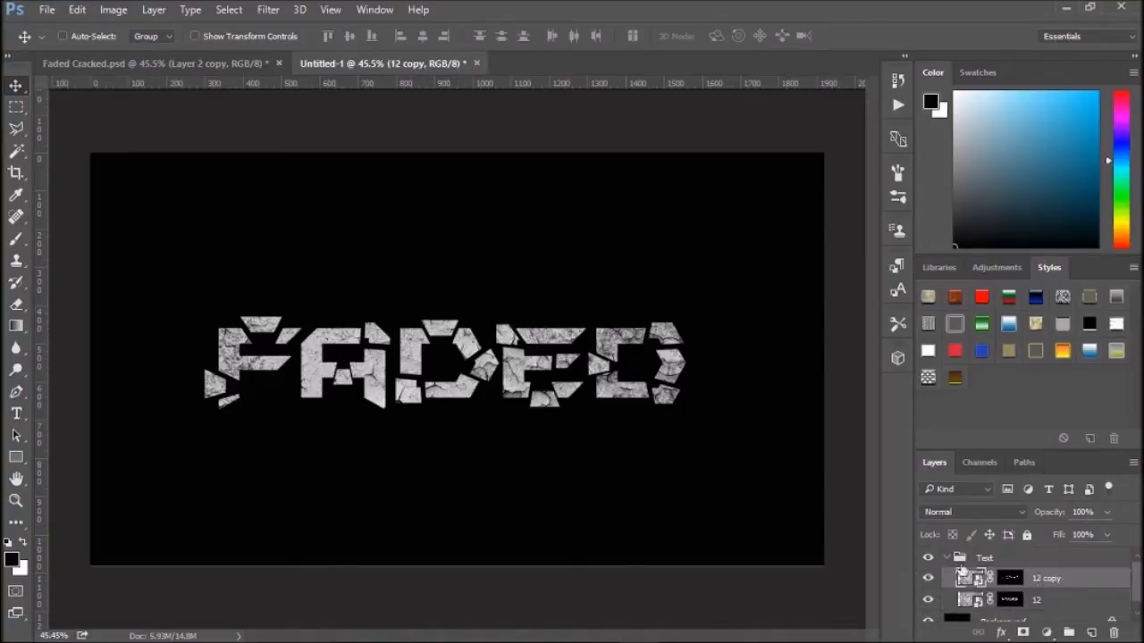
- Open the Layer Style blending options for the 12 copy layer
left_click(927, 578)
left_click(927, 578)
right_click(1033, 579)
left_click(831, 55)
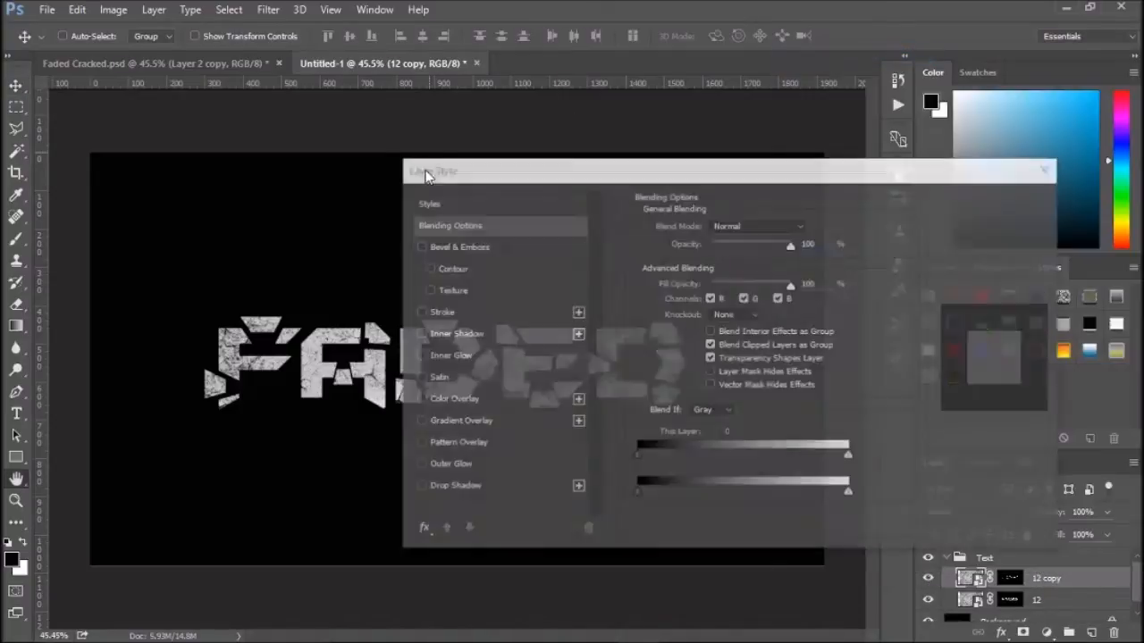
left_click_drag(465, 173, 818, 129)
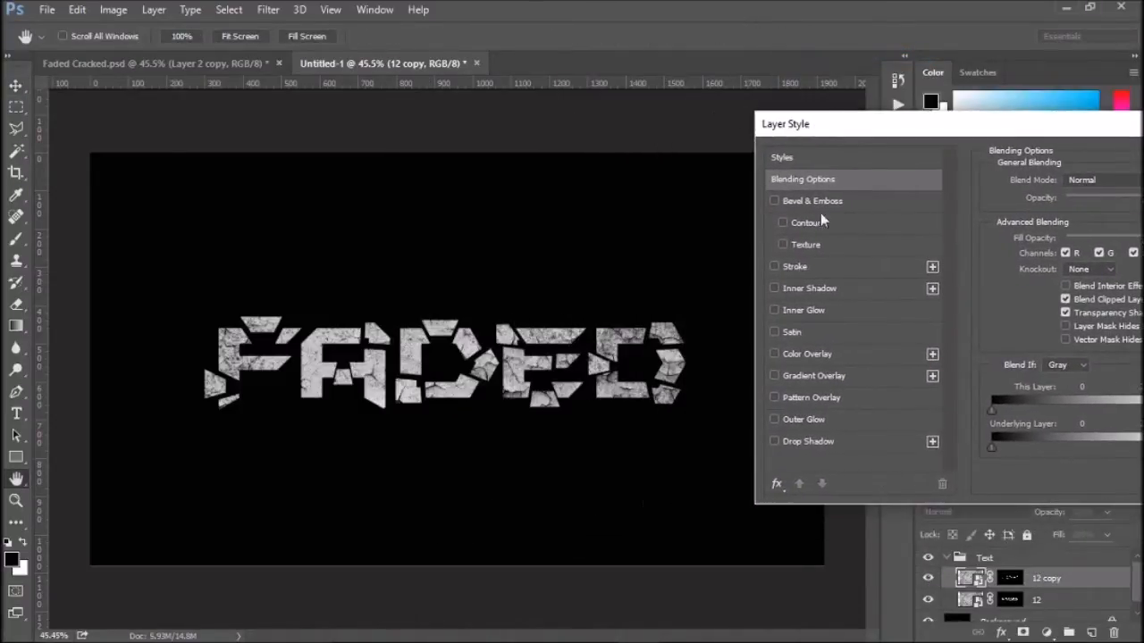
- Add a Drop Shadow to the 12 copy layer with 73% opacity, 15 px distance, 34% spread and 101 px size
left_click(775, 442)
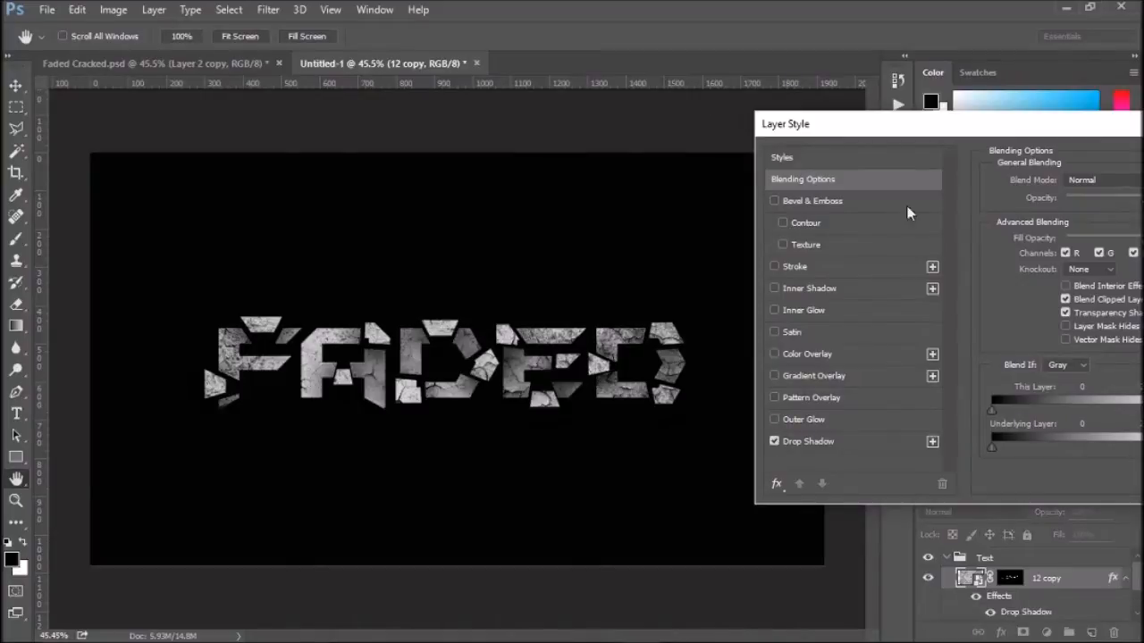
left_click_drag(908, 130, 771, 141)
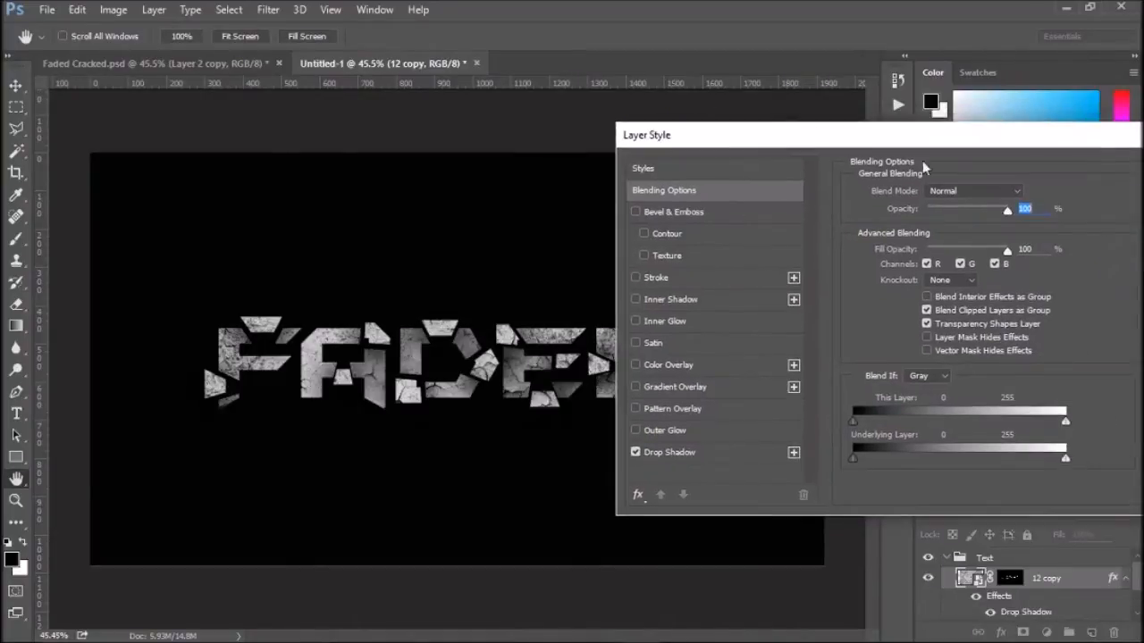
left_click(669, 452)
mouse_move(972, 217)
left_mouse_down()
mouse_move(956, 222)
mouse_move(974, 220)
left_mouse_up()
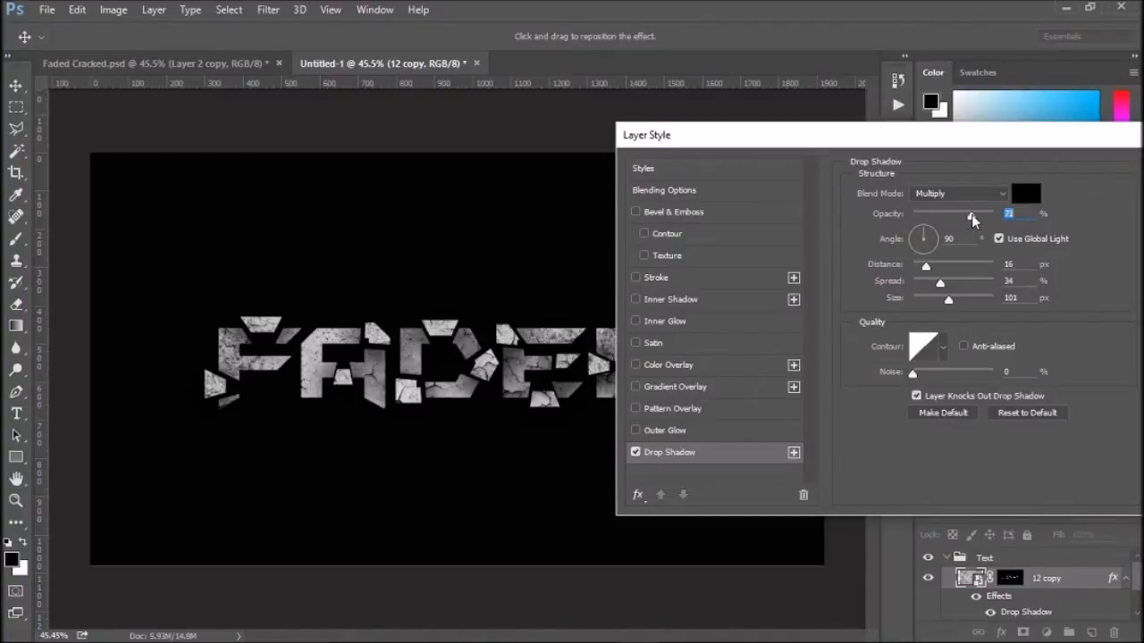
left_click_drag(926, 266, 926, 267)
left_click_drag(954, 149, 777, 145)
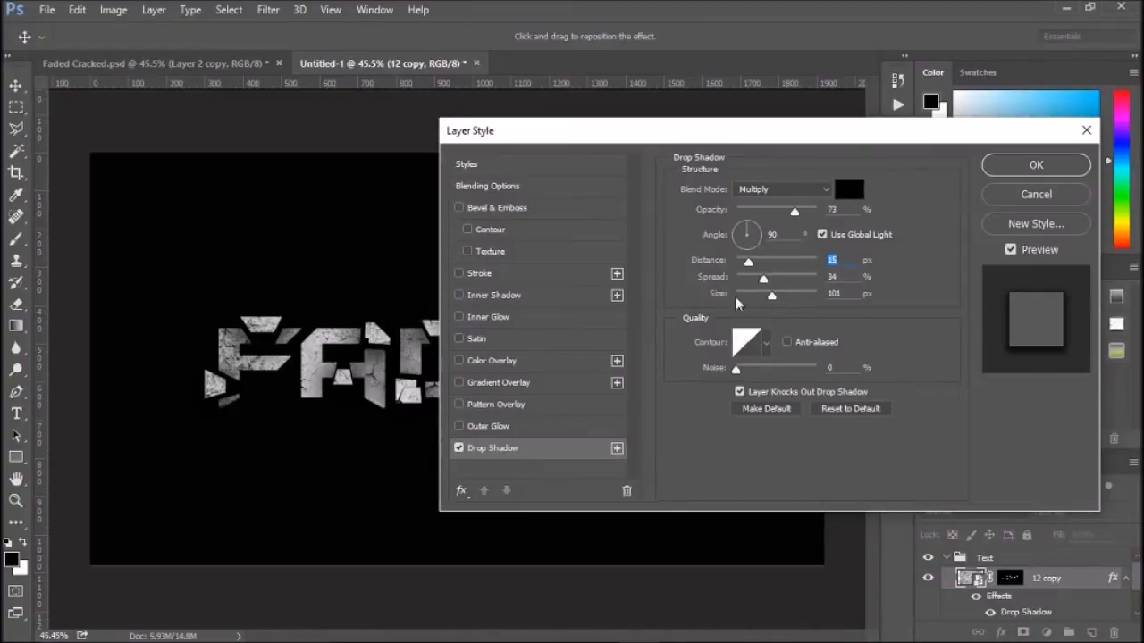
left_click_drag(534, 145, 698, 116)
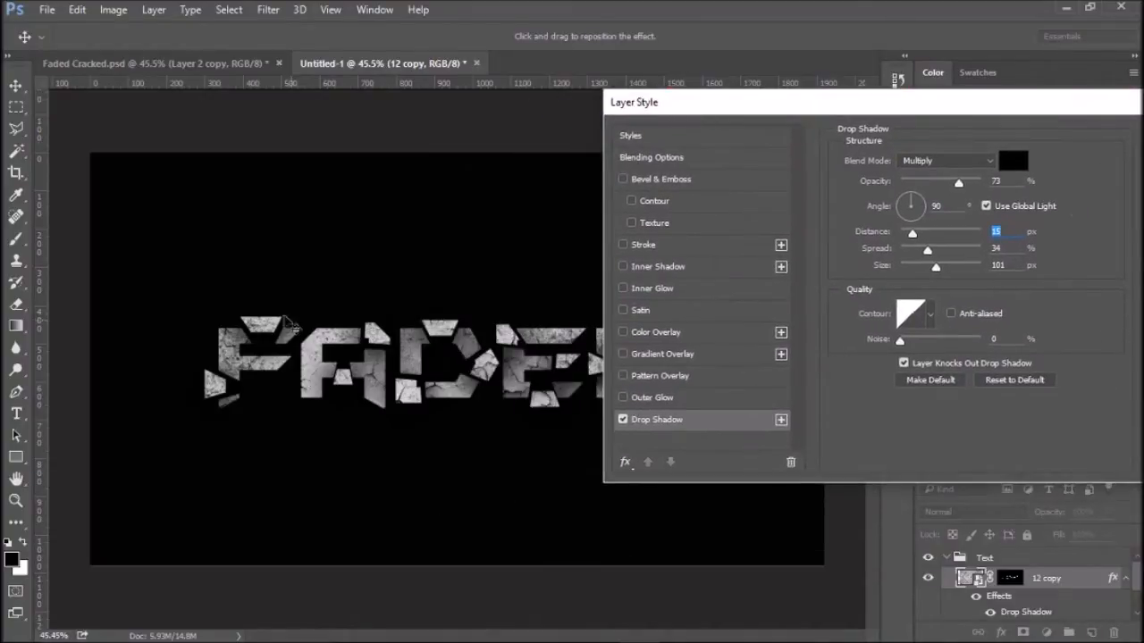
left_click_drag(652, 103, 585, 129)
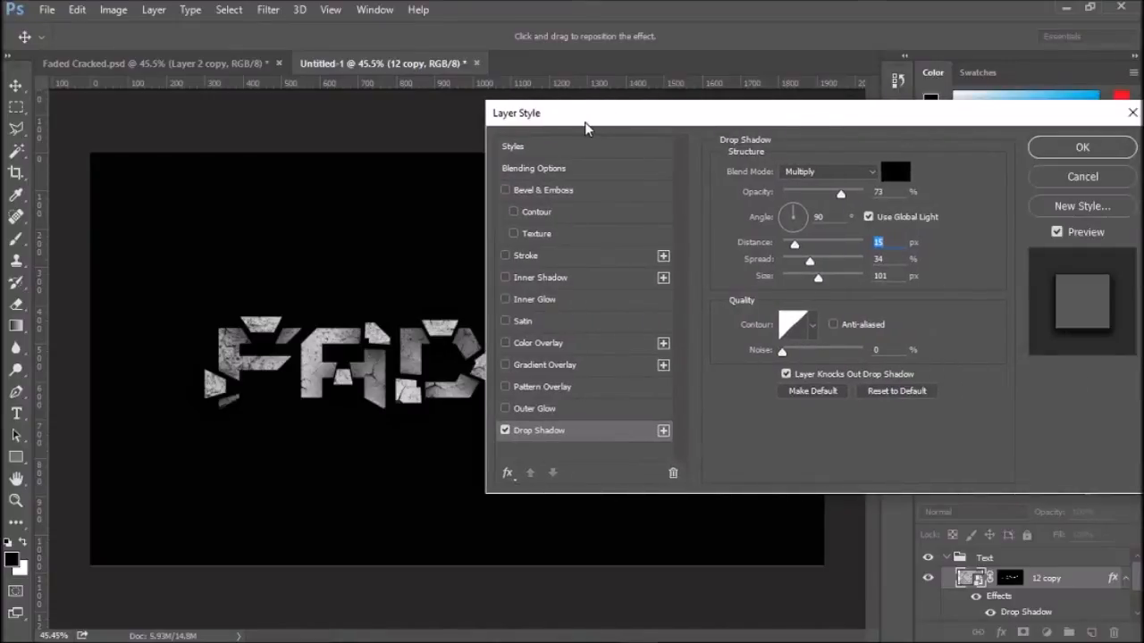
- Add an Inner Glow to the 12 copy layer at 35% opacity and apply the layer style
left_click(527, 301)
left_click_drag(620, 120, 603, 123)
mouse_move(795, 191)
left_mouse_down()
mouse_move(844, 190)
mouse_move(801, 194)
left_mouse_up()
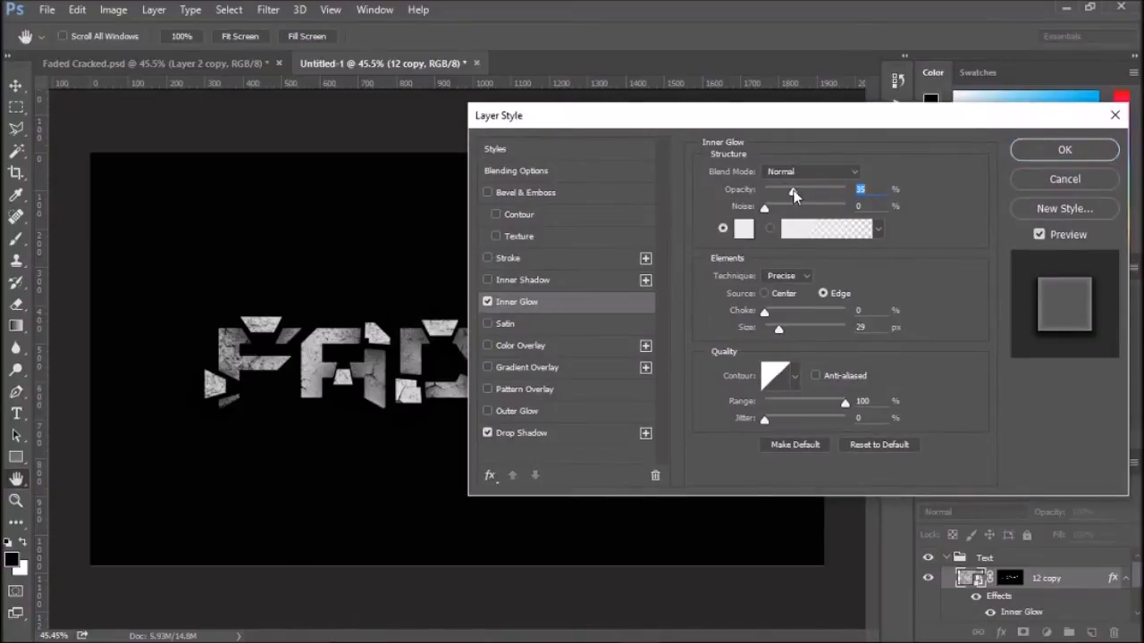
left_click_drag(795, 126, 686, 134)
left_click(983, 163)
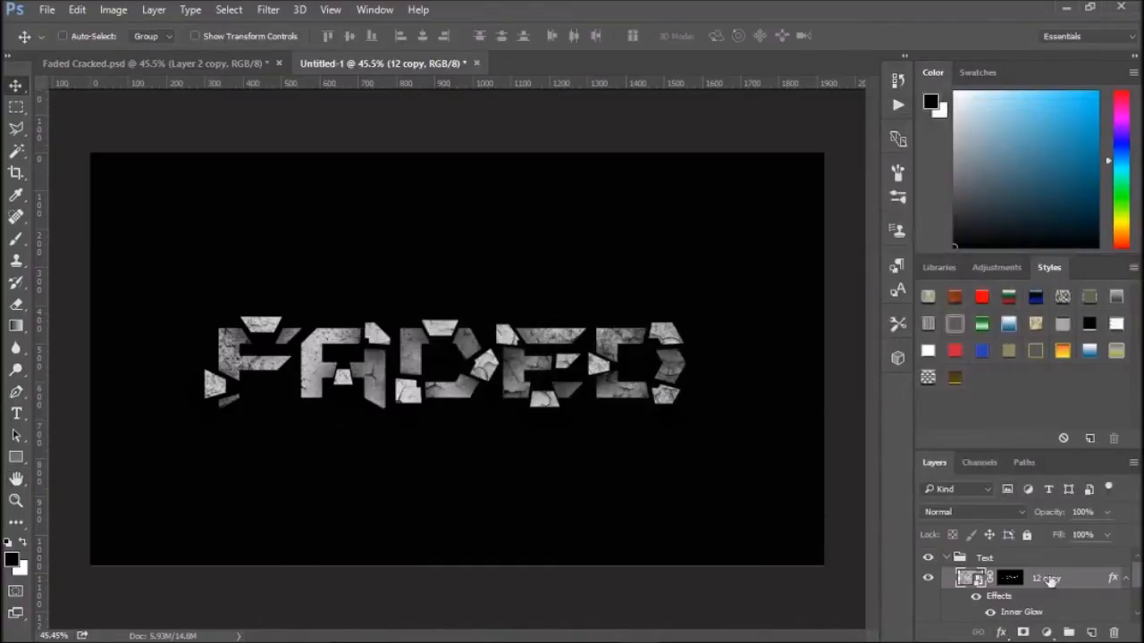
- Open the blending options for the 12 layer, add an Inner Glow with raised opacity, and apply it
left_click(1126, 579)
right_click(1043, 600)
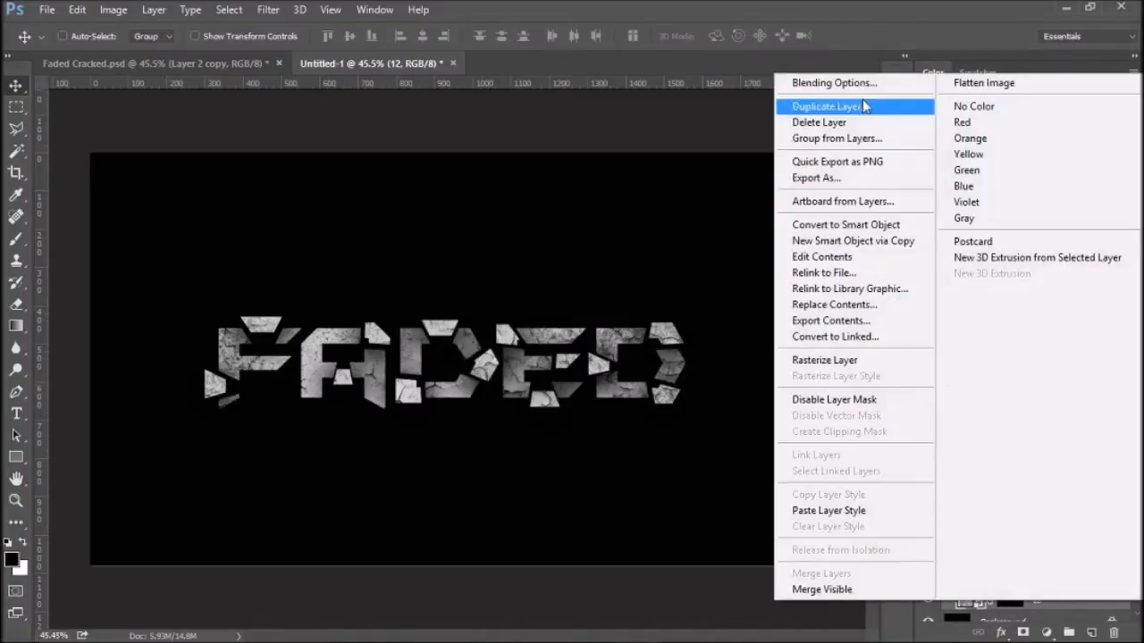
left_click(866, 91)
left_click_drag(599, 130, 905, 101)
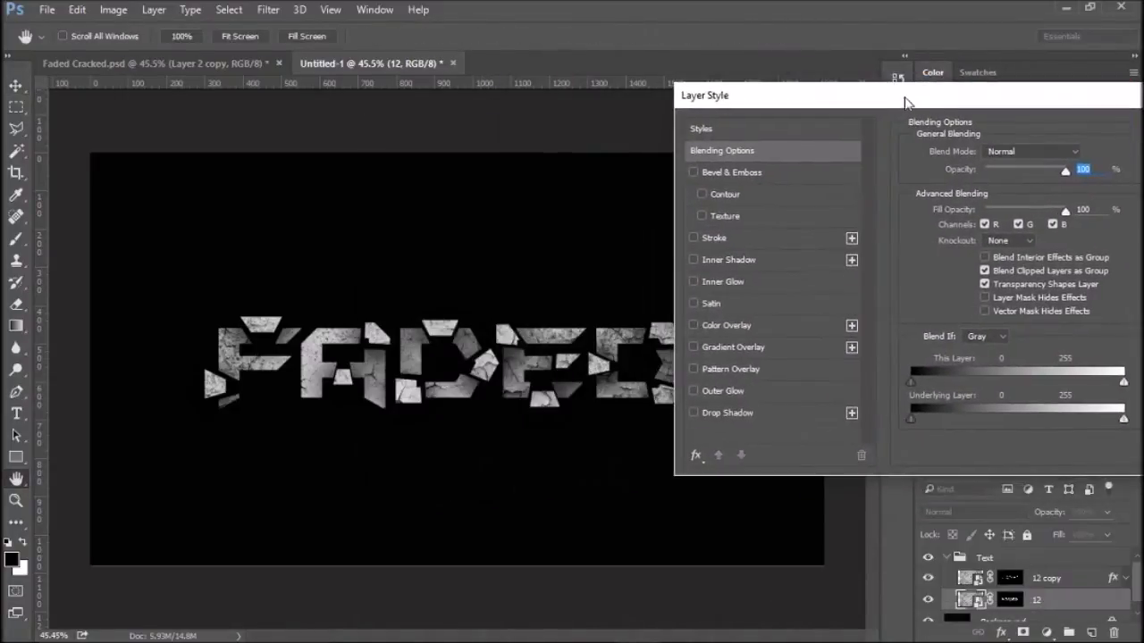
left_click(730, 278)
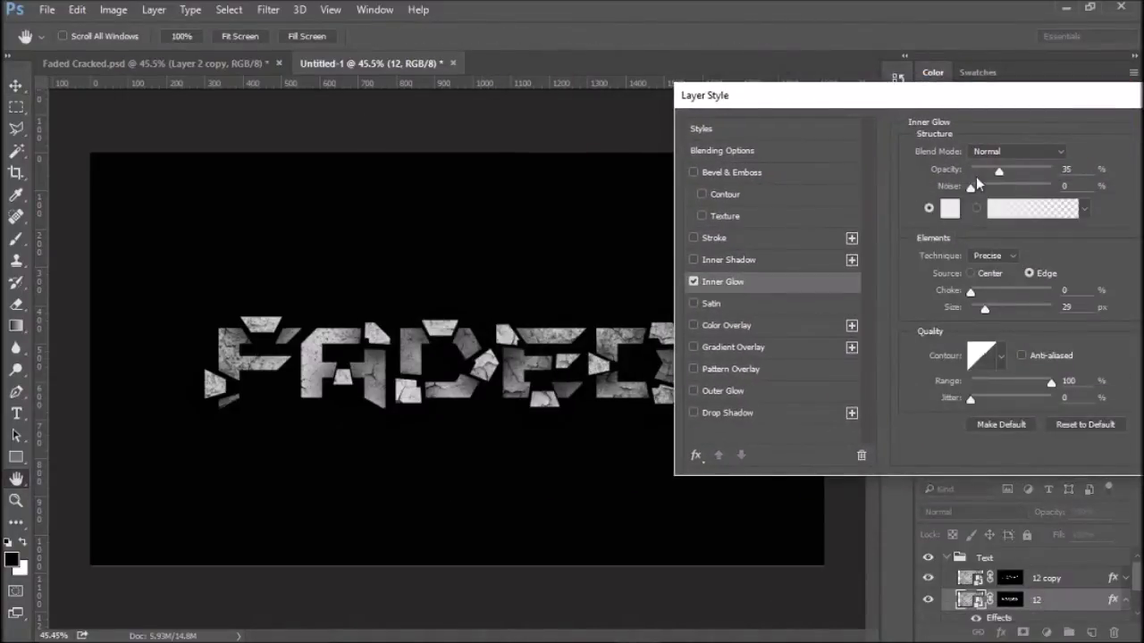
left_click_drag(999, 172, 1028, 175)
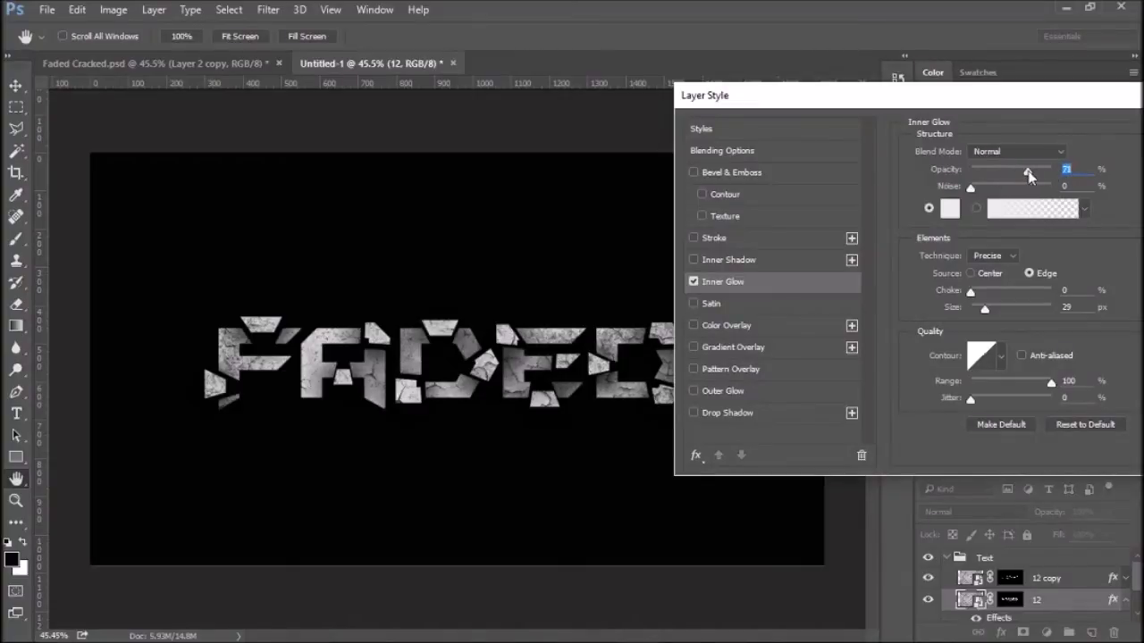
left_click_drag(1070, 101, 794, 138)
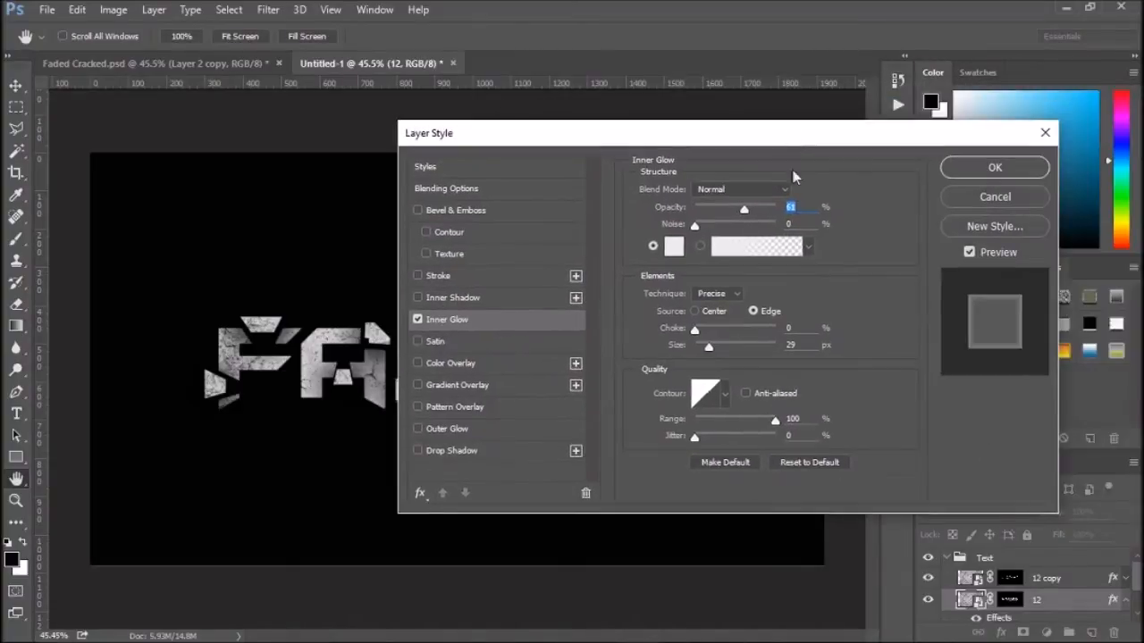
key("Return")
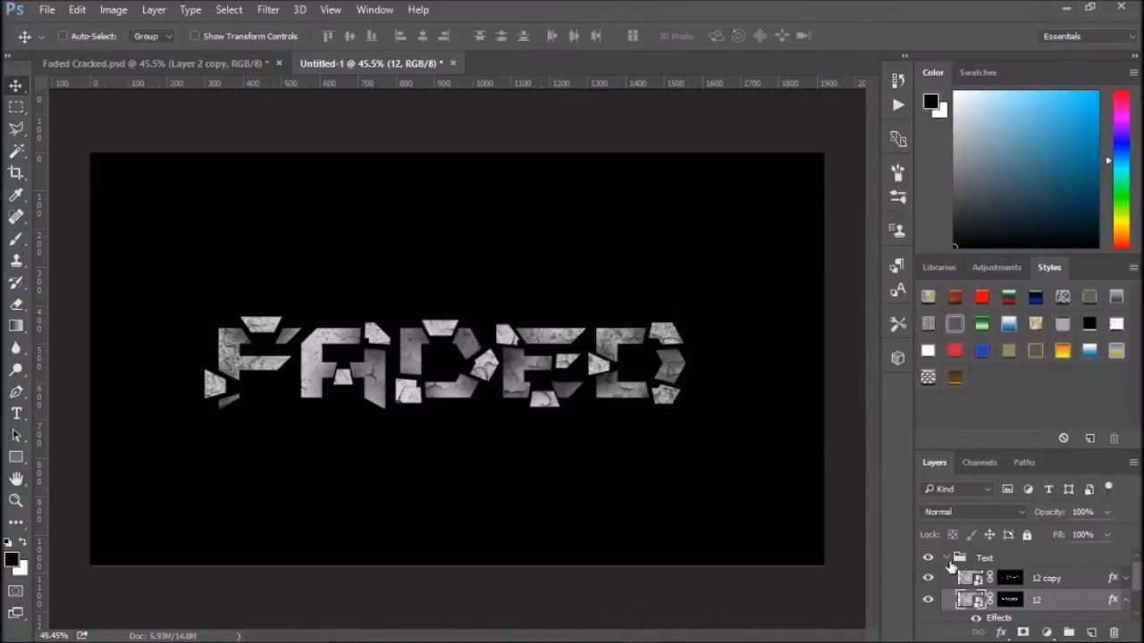
- Collapse the Text group and compare the result against the reference Faded Cracked document
left_click(948, 558)
left_click(205, 61)
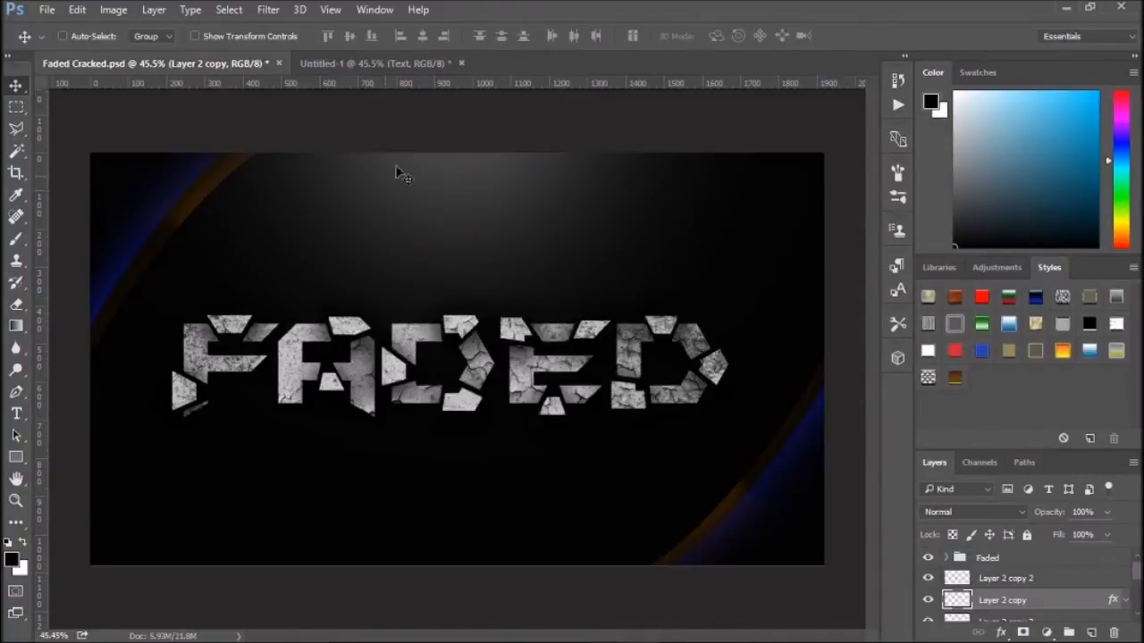
left_click(420, 60)
left_click(224, 64)
left_click(378, 65)
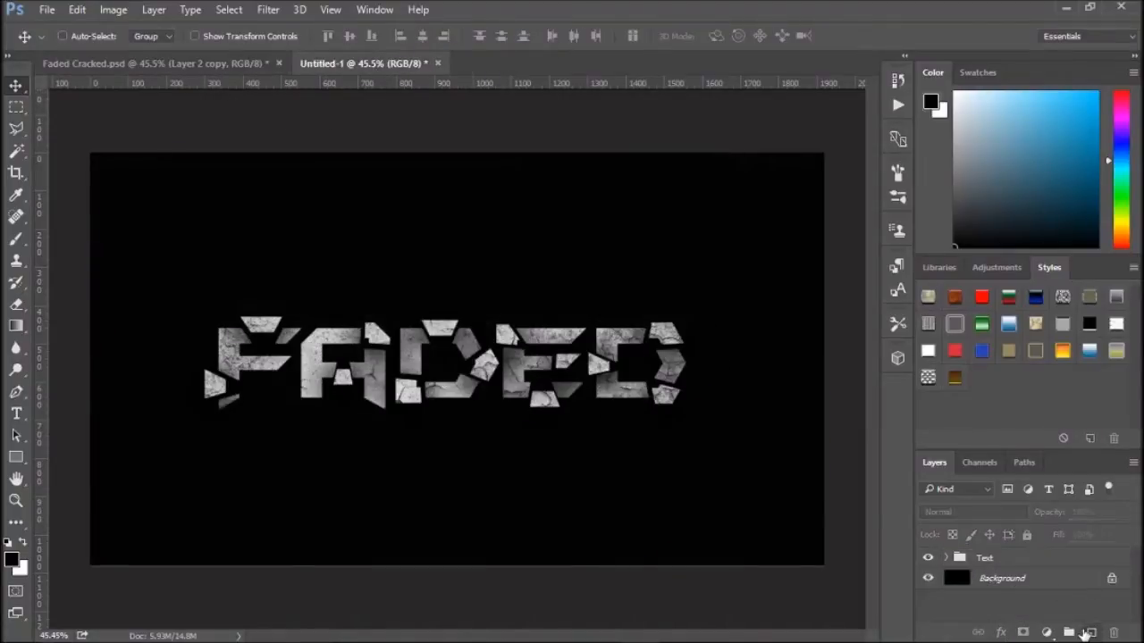
- Add a new layer beneath the Text group and name it Glow
left_click(1091, 633)
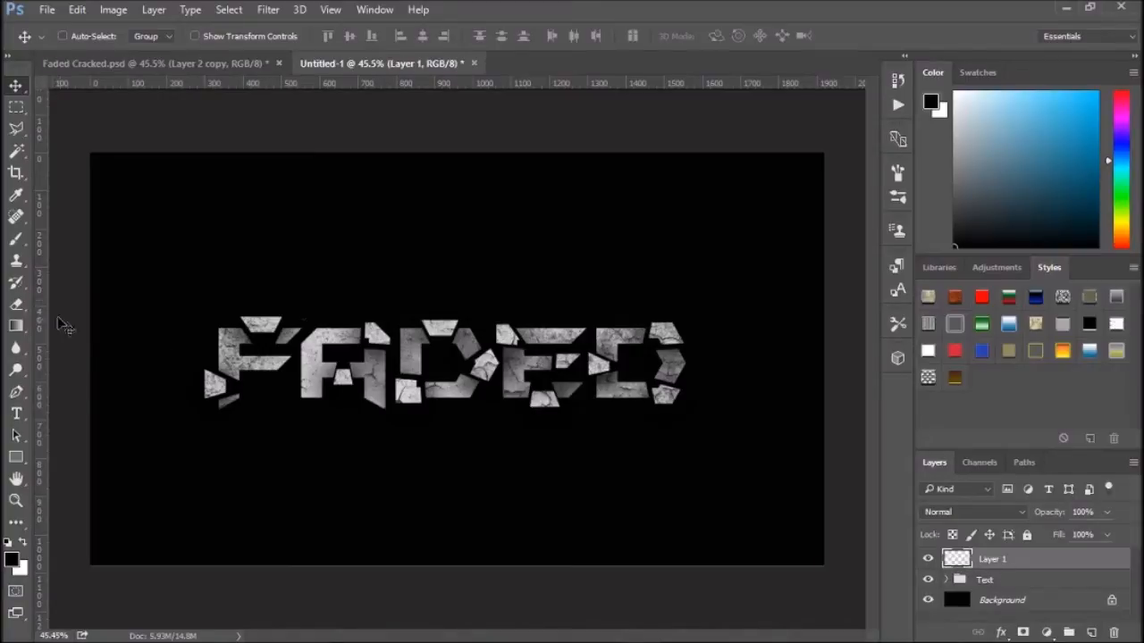
left_click(16, 238)
mouse_move(258, 368)
left_mouse_down()
mouse_move(612, 358)
mouse_move(665, 382)
left_mouse_up()
key("ctrl+z")
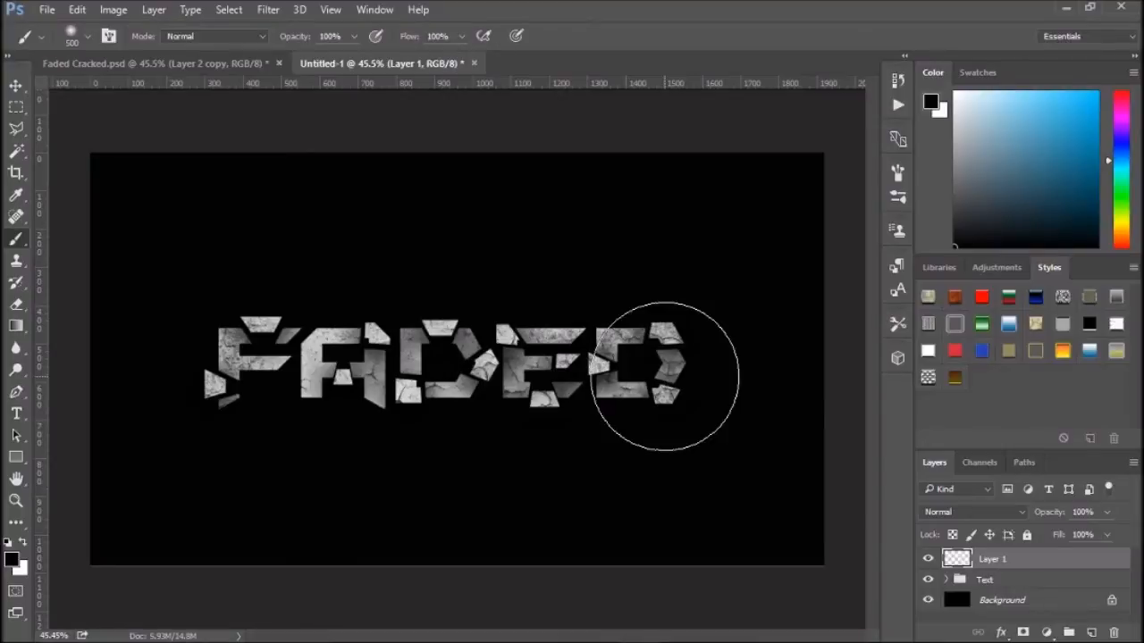
left_click_drag(1007, 565, 1007, 589)
double_click(992, 579)
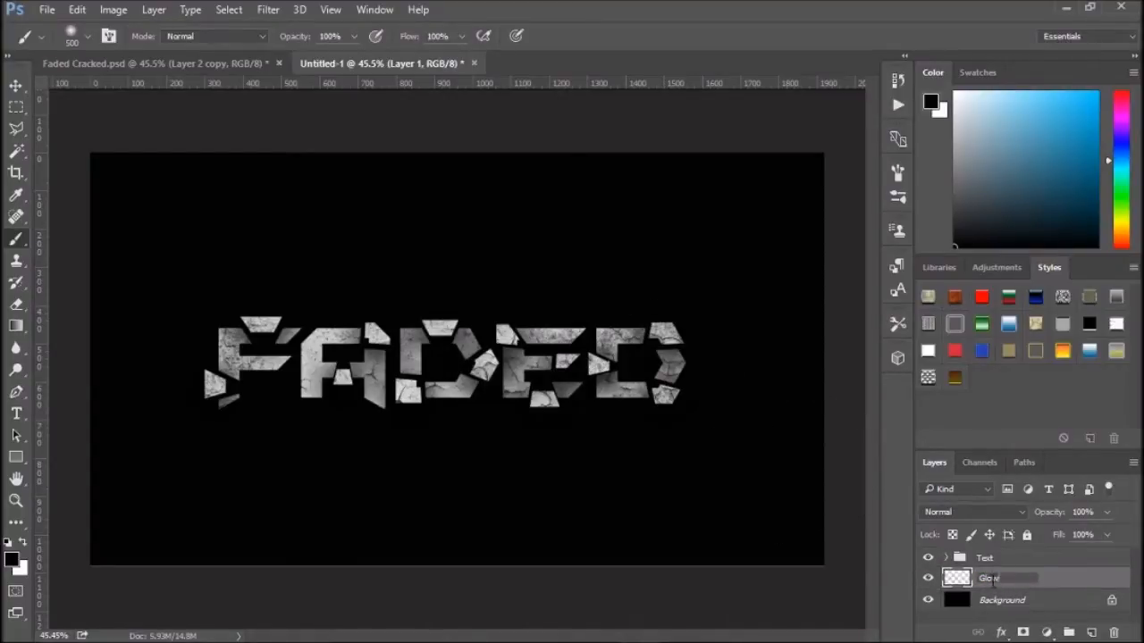
key("Return")
- Swap to white and paint one large soft spot with a 1500 px brush near the top centre on the Glow layer
scroll(464, 336, "down", 2)
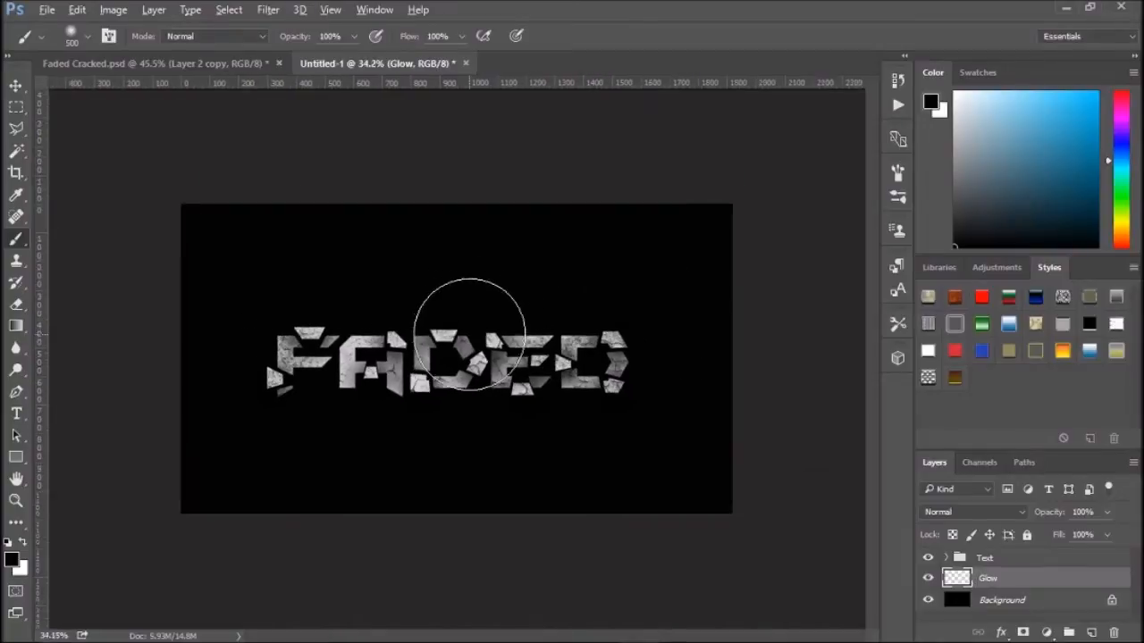
scroll(469, 335, "down", 1)
key("x")
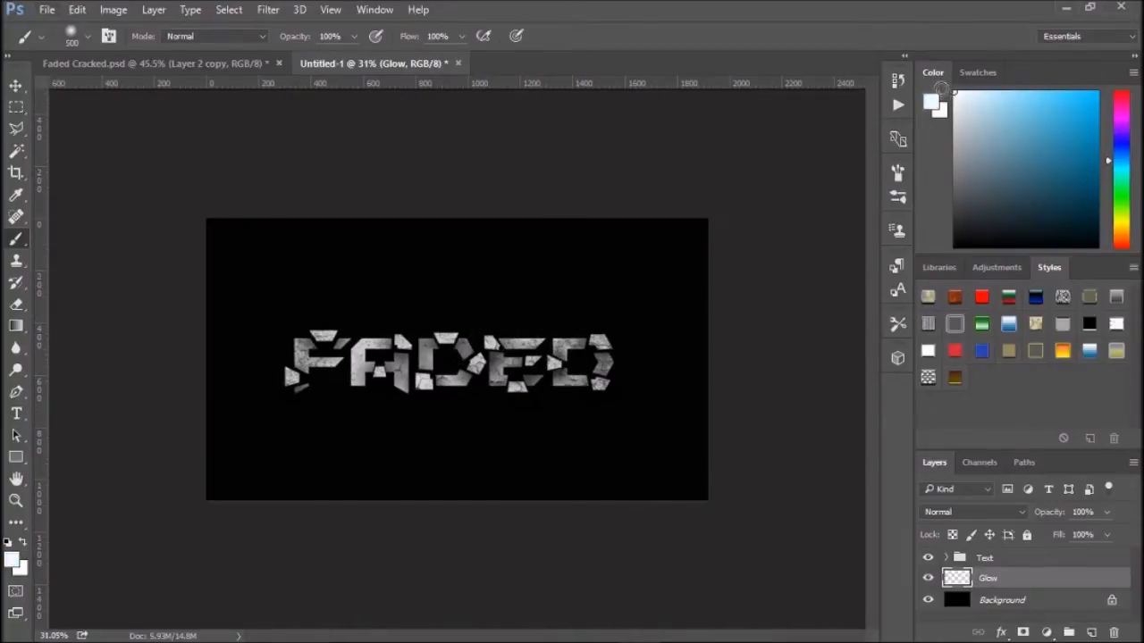
key("bracketright")
key("bracketright")
key("bracketright")
key("bracketright")
key("bracketright")
key("bracketright")
key("bracketright")
key("bracketright")
key("bracketright")
key("bracketright")
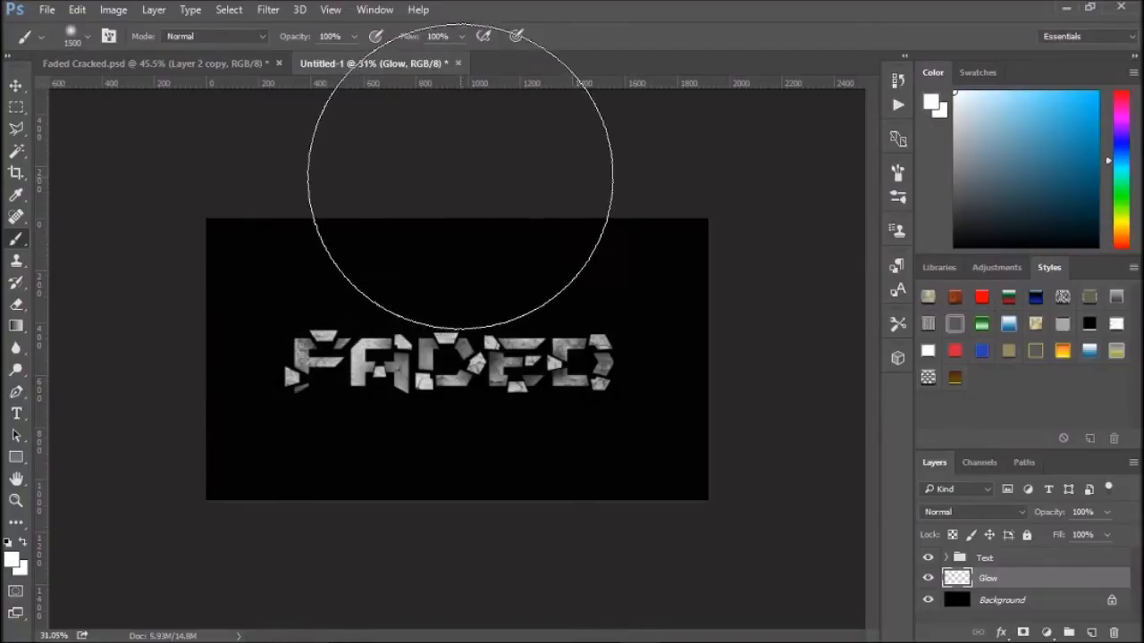
left_click(460, 177)
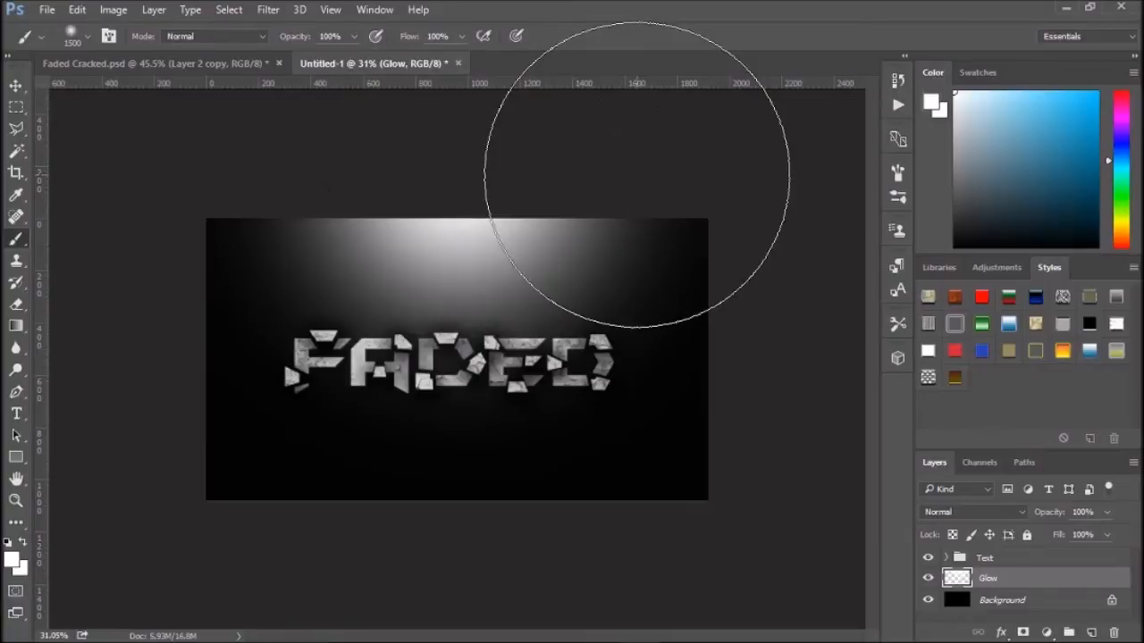
scroll(540, 318, "up", 1)
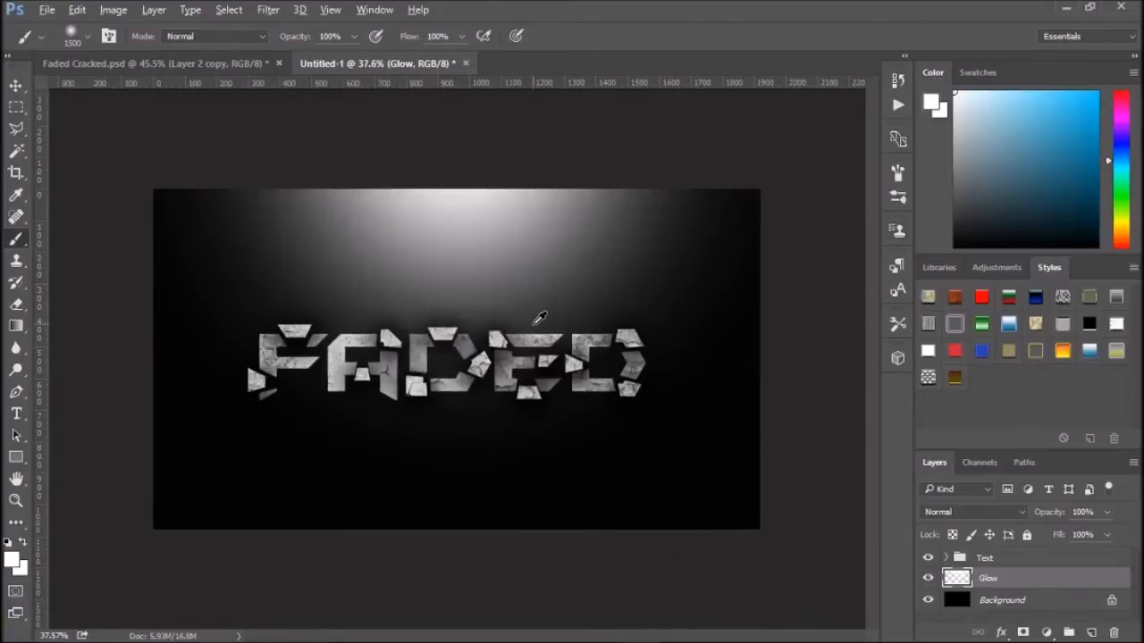
scroll(540, 318, "up", 1)
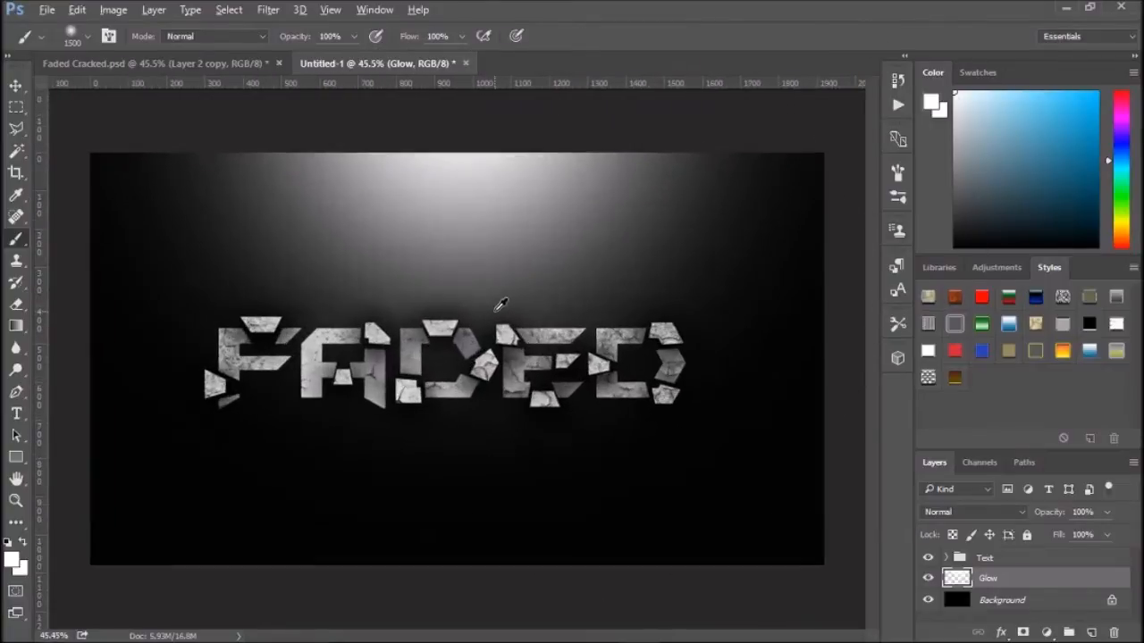
- Lower the Glow layer's opacity to 36% after comparing with the reference document
left_click(142, 61)
left_click(342, 63)
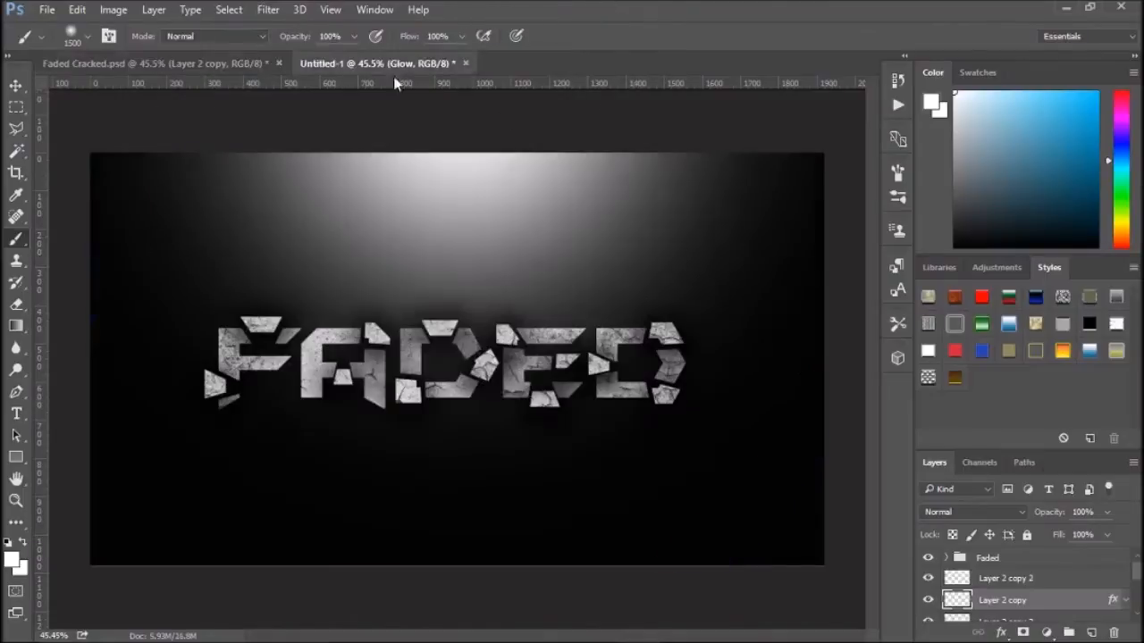
left_click(1107, 512)
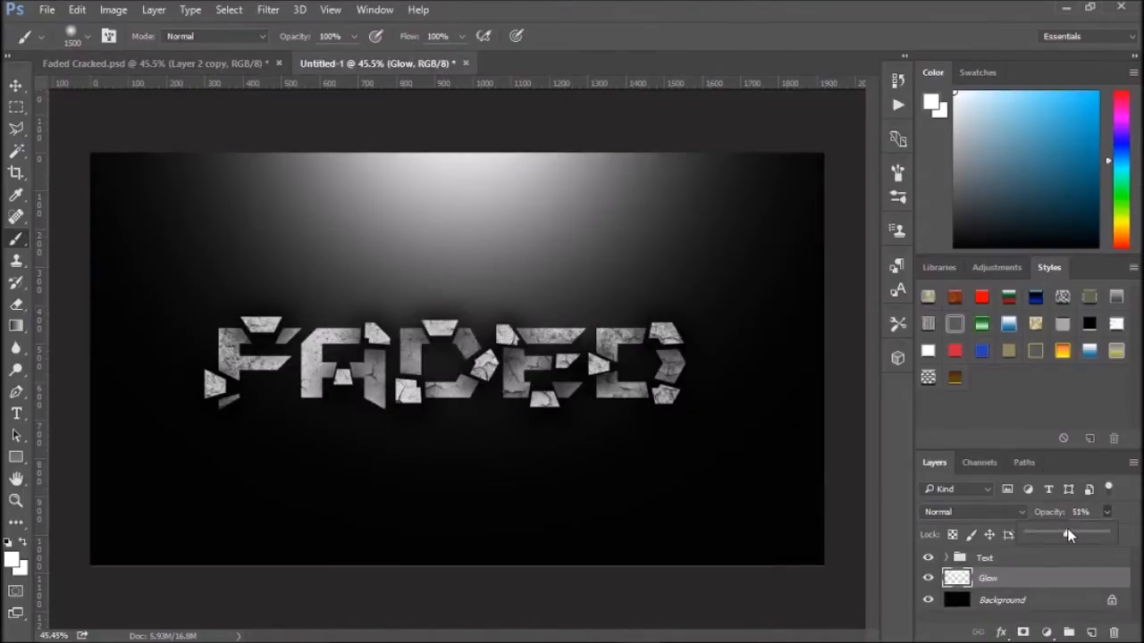
left_click_drag(1065, 530, 1056, 533)
left_click(1064, 472)
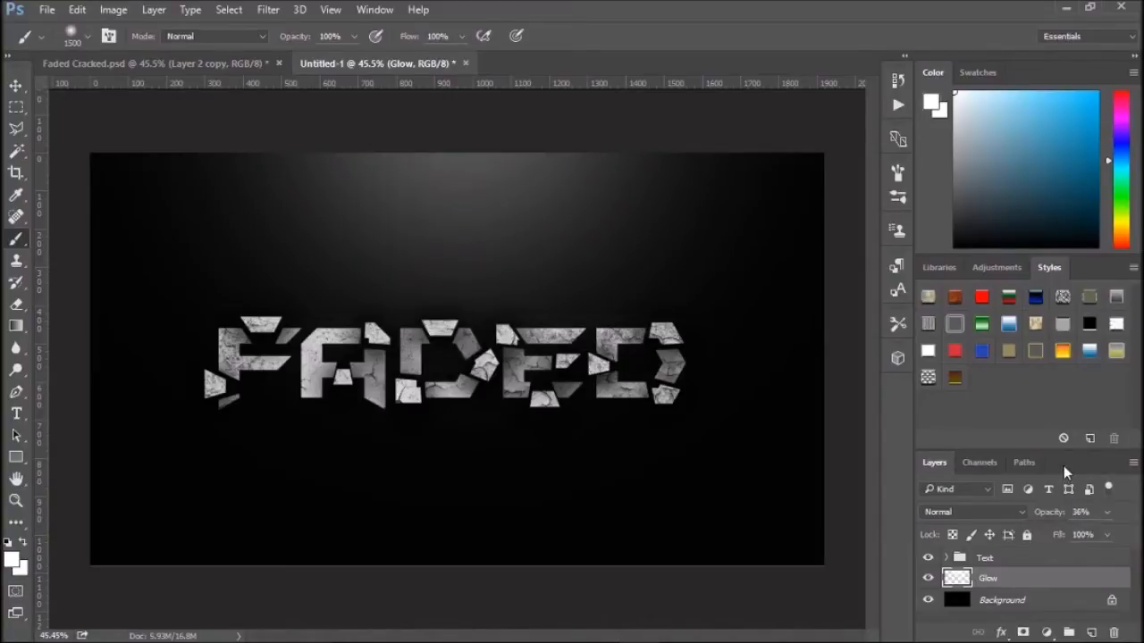
- Create a new layer named Line and place it above the Glow layer
left_click(138, 64)
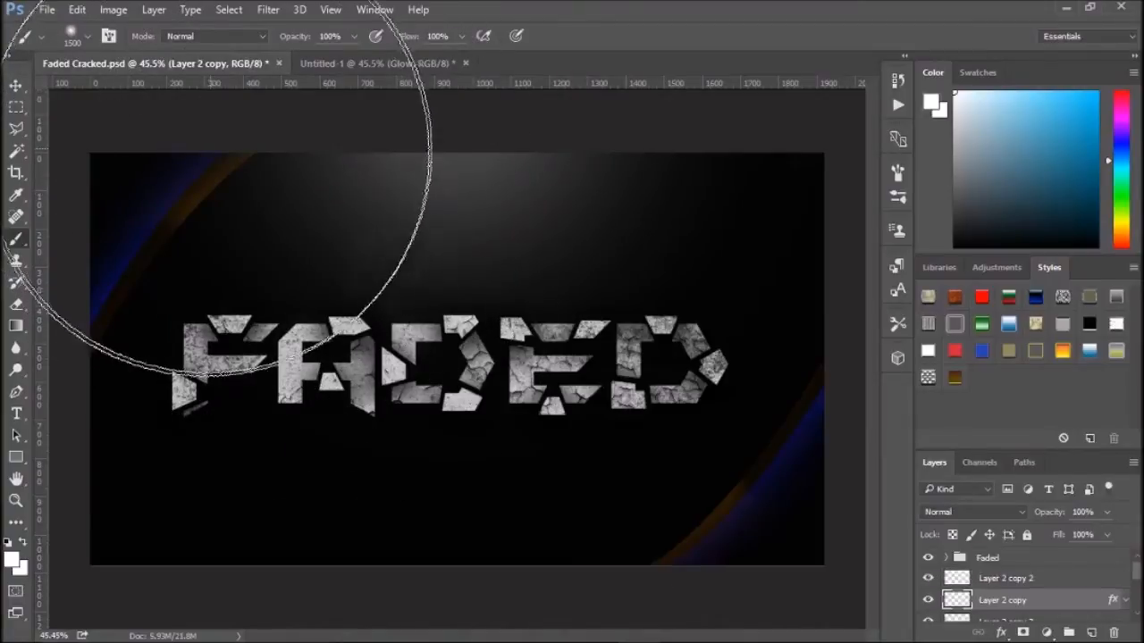
left_click(359, 61)
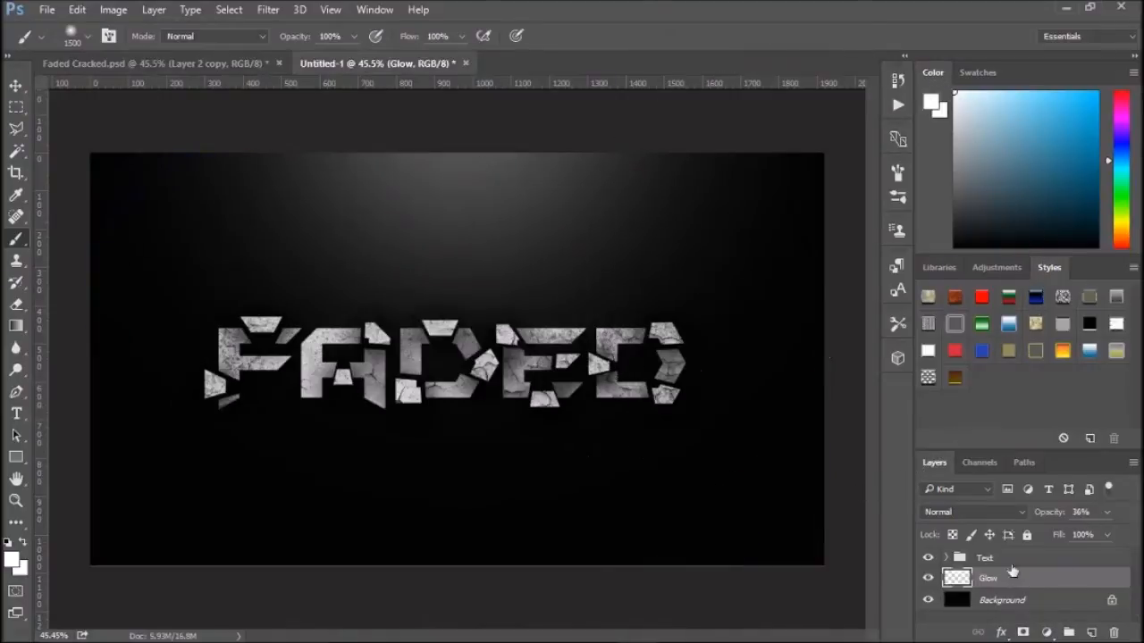
left_click(1073, 600)
left_click(1091, 632)
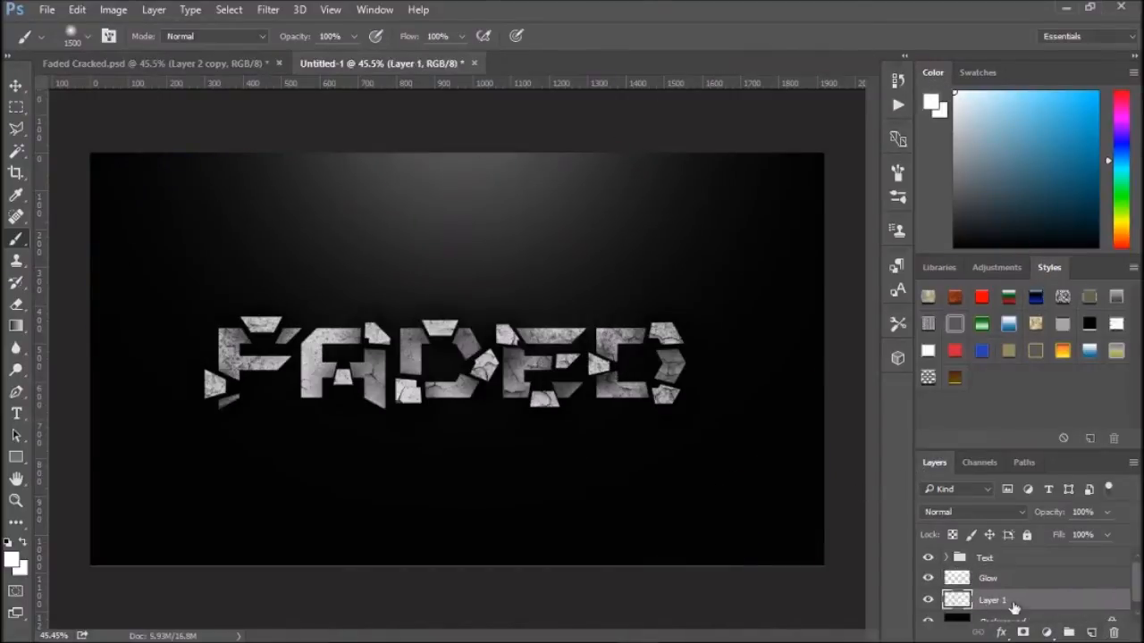
double_click(993, 600)
left_click(1063, 605)
left_click_drag(1007, 603, 990, 576)
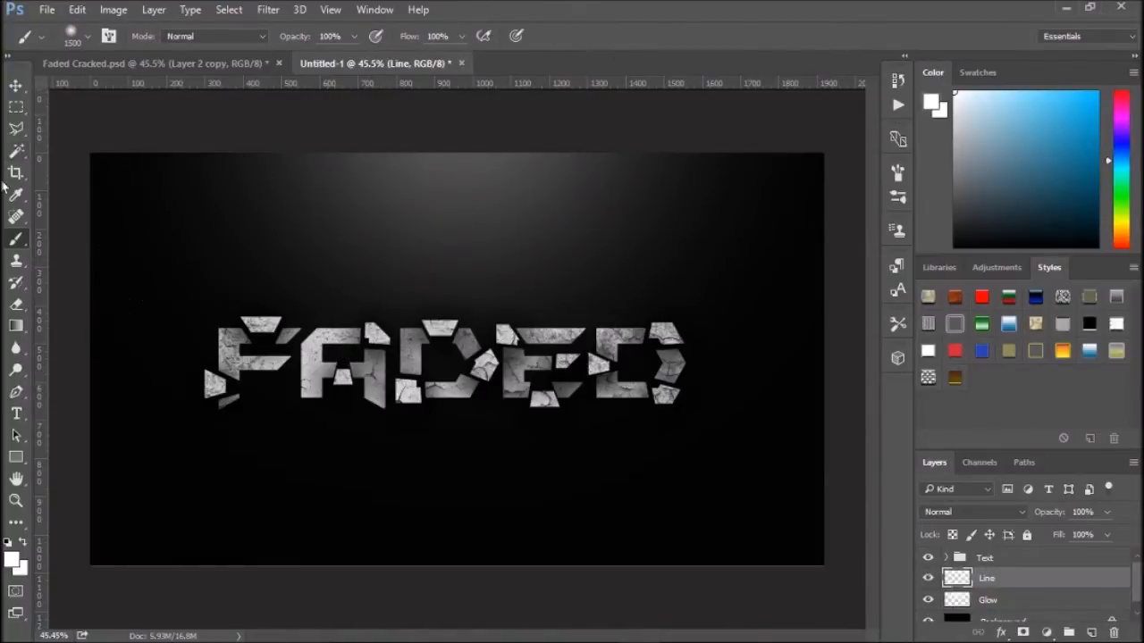
- Draw a closed curved path with the Pen tool near the canvas's lower right corner
key("p")
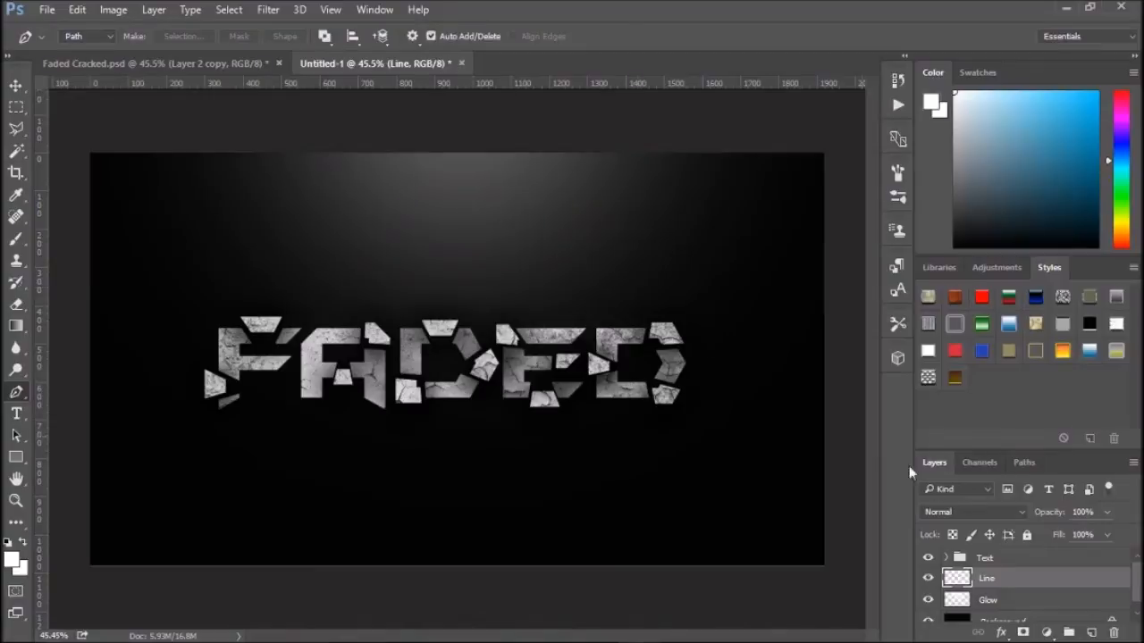
left_click(830, 358)
left_click_drag(720, 586, 710, 577)
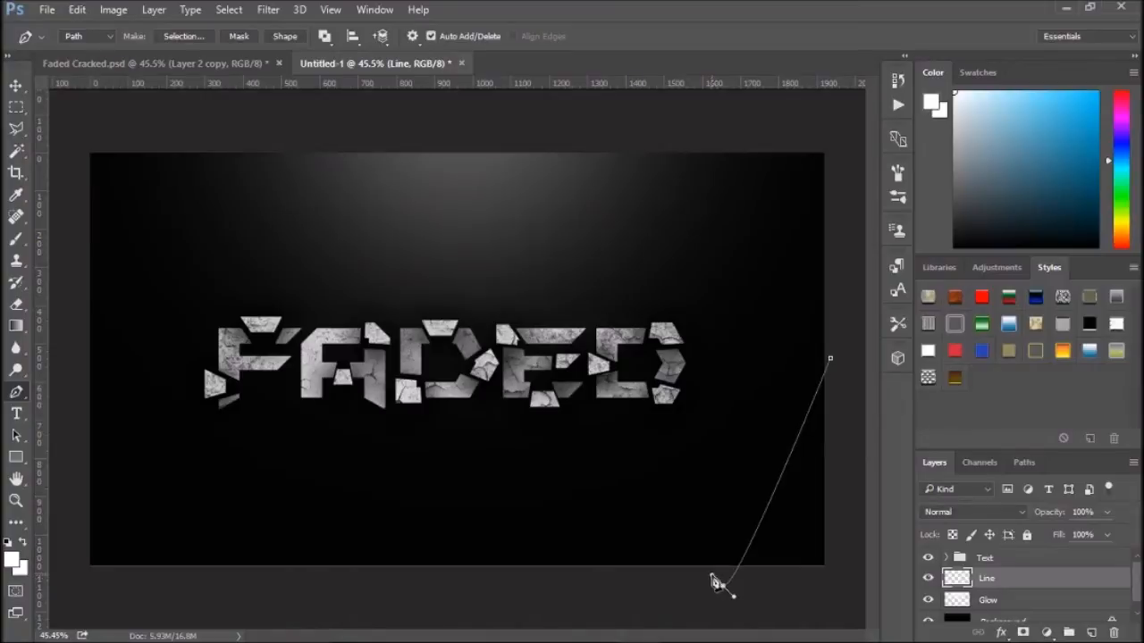
left_click_drag(735, 599, 844, 603)
left_click(830, 358)
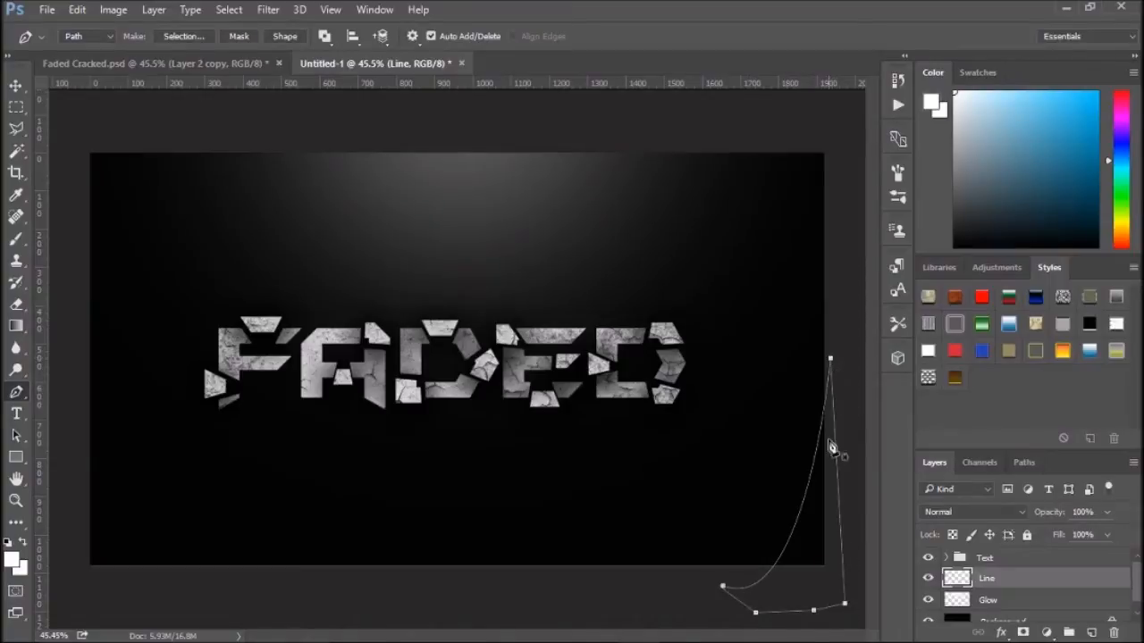
- Convert the closed path into a selection with 0 pixel feather and nudge the selection slightly upward
right_click(830, 460)
right_click(834, 378)
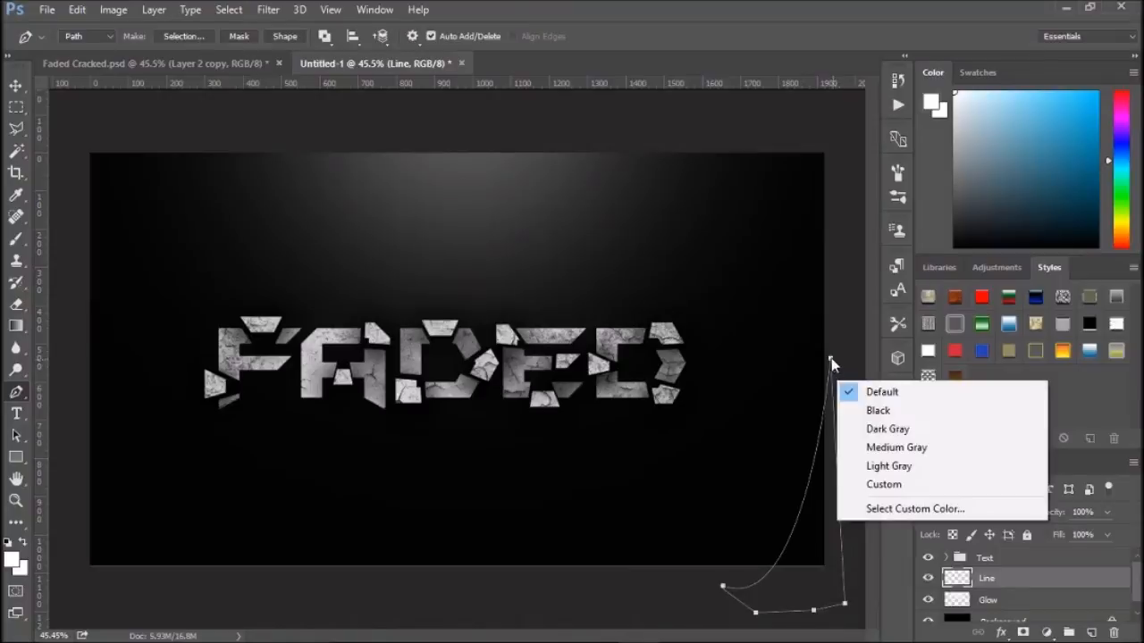
right_click(828, 356)
right_click(806, 500)
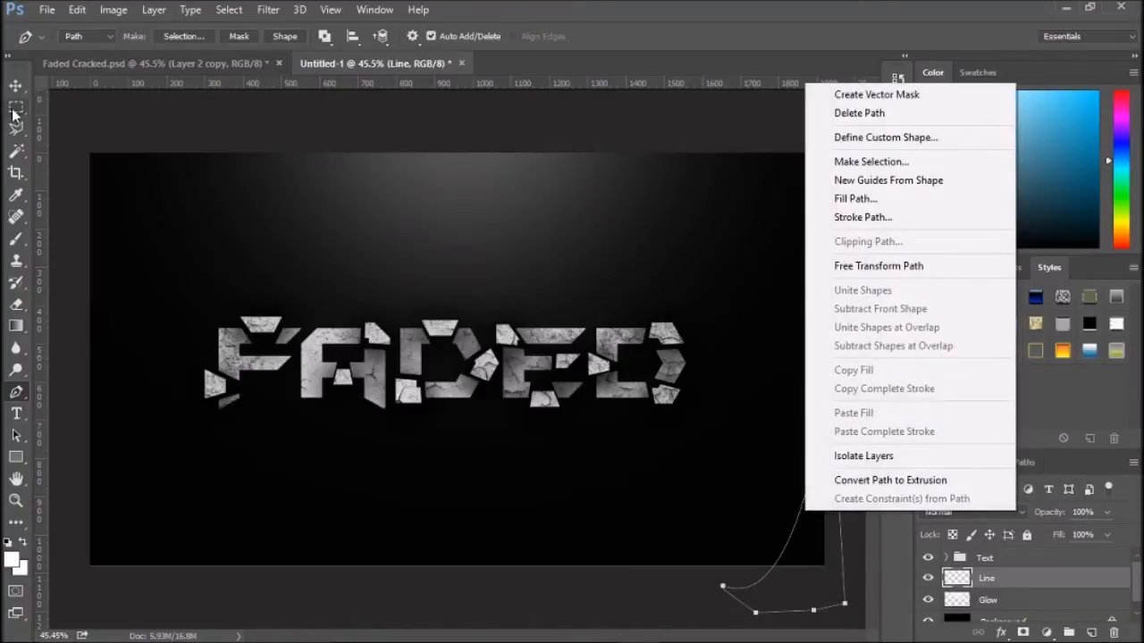
left_click(862, 162)
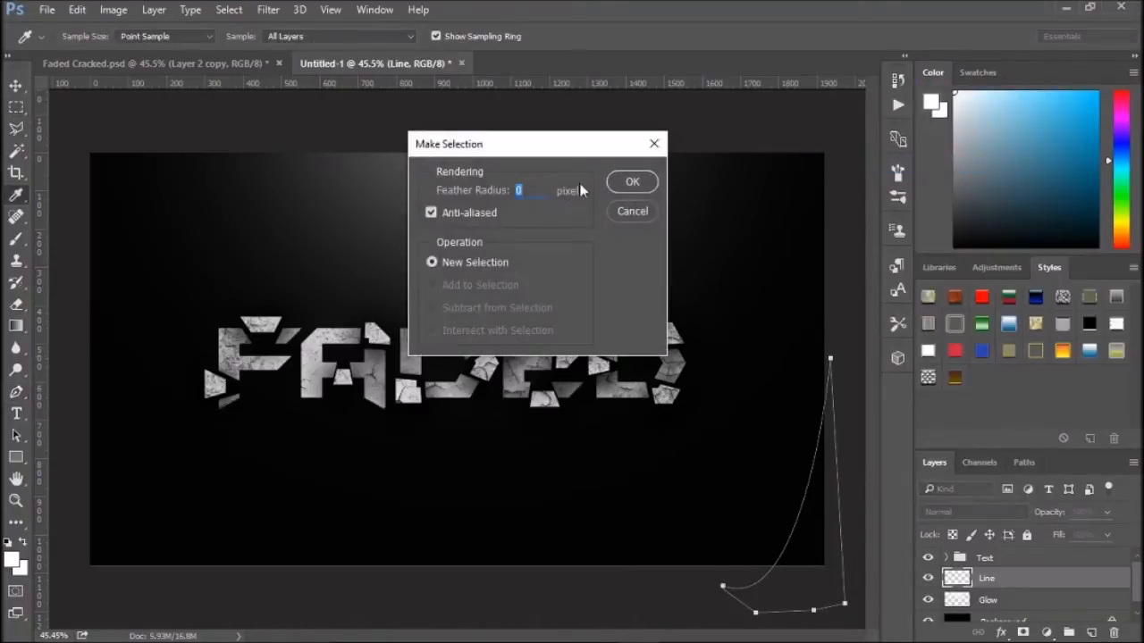
left_click(632, 182)
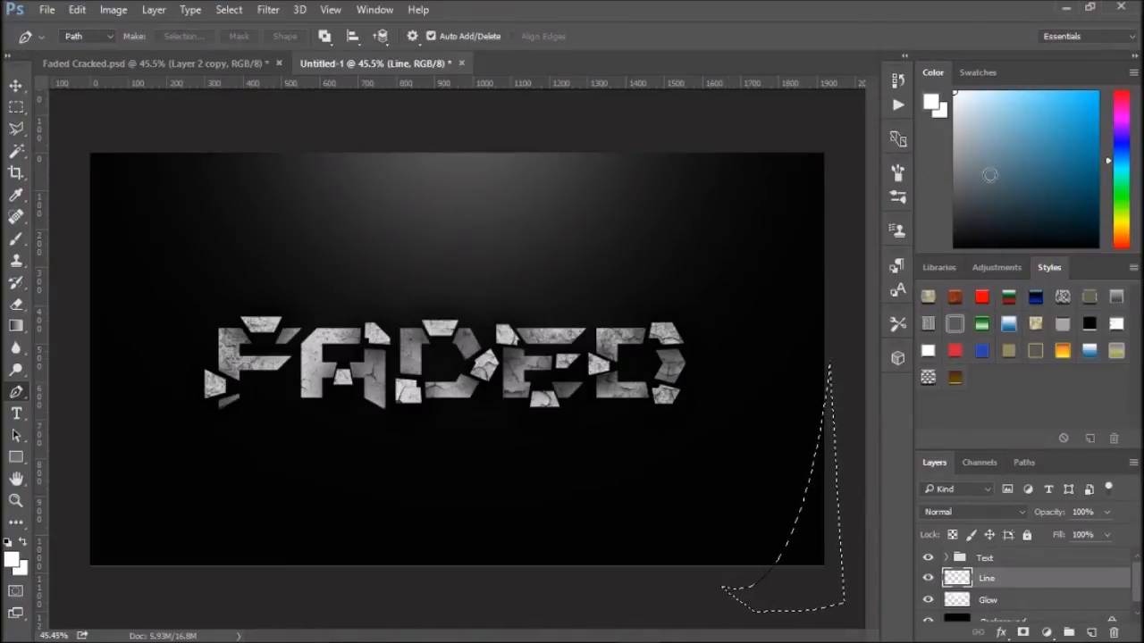
left_click(15, 84)
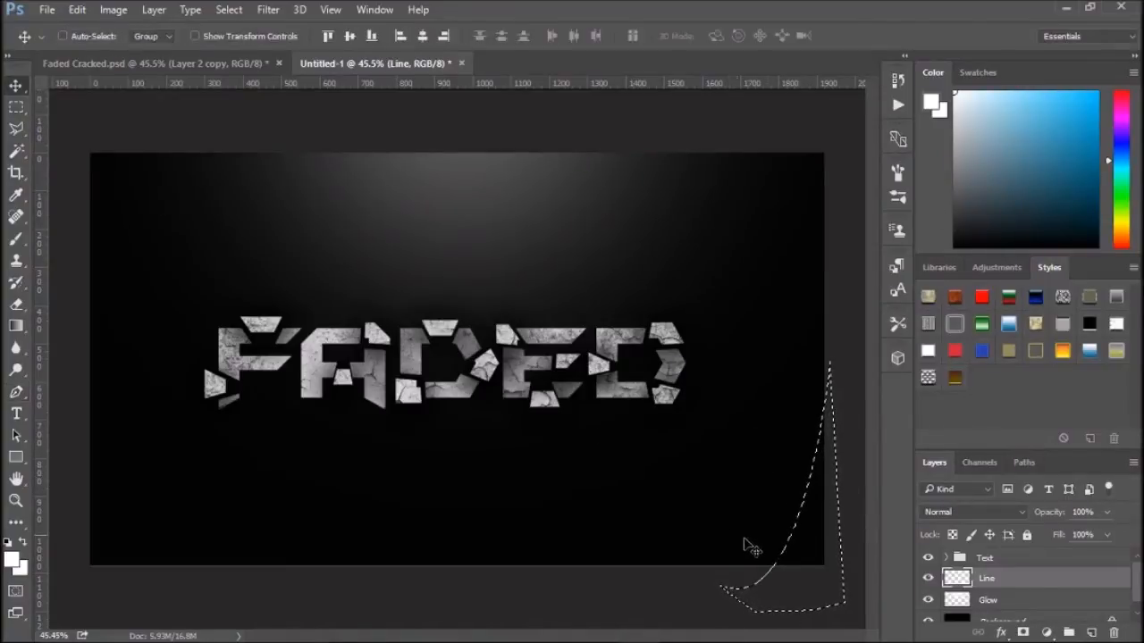
left_click_drag(777, 565, 791, 544)
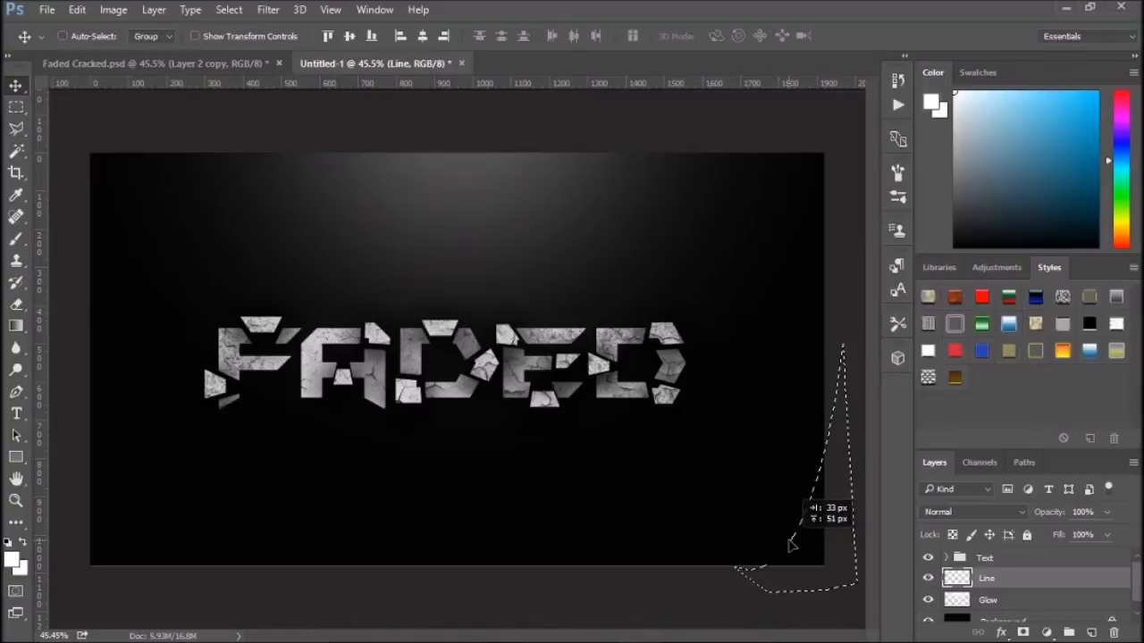
- Pick a blue colour and paint along the selection's curved edge with a 200 px soft brush, then deselect
left_click(17, 240)
left_click_drag(1126, 164, 1126, 143)
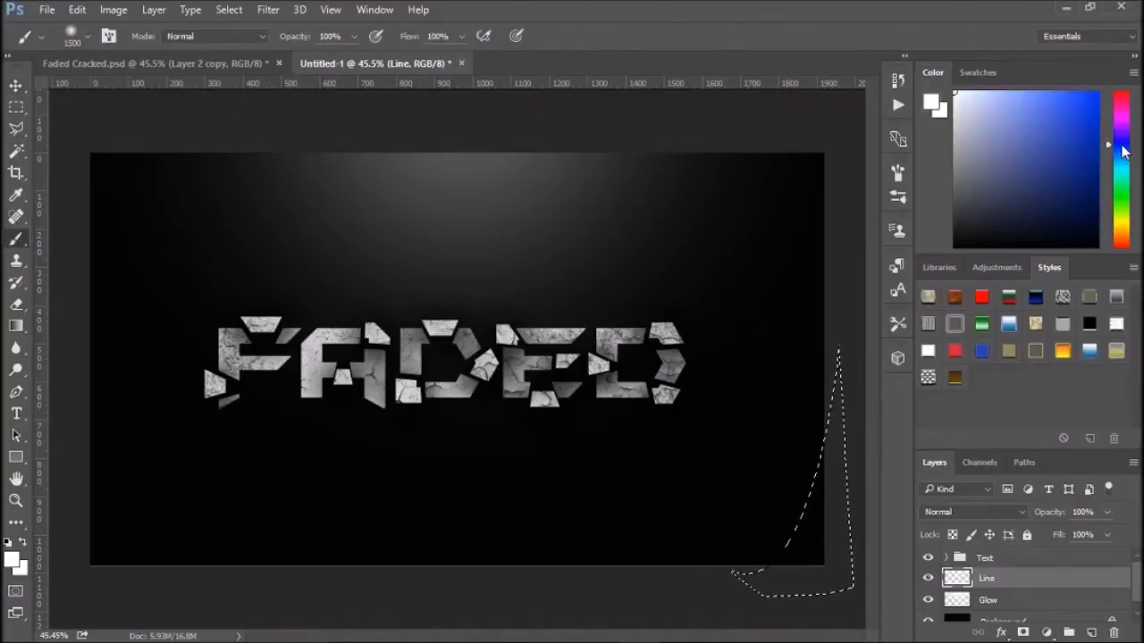
left_click(1097, 93)
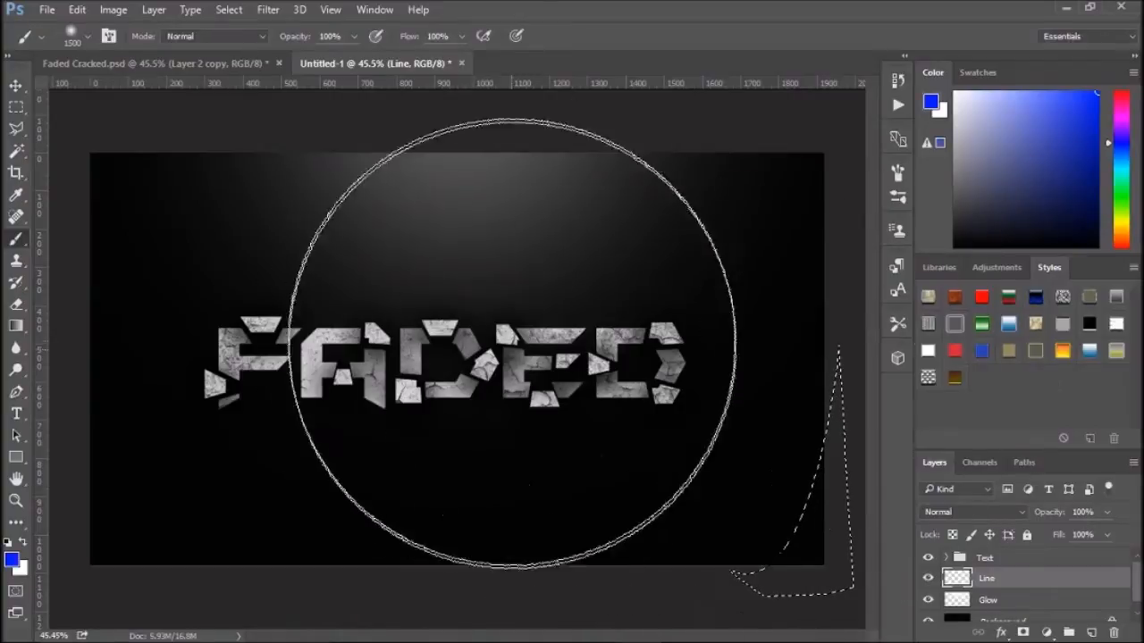
key("bracketleft")
key("bracketleft")
key("bracketleft")
key("bracketleft")
key("bracketleft")
key("bracketleft")
key("bracketleft")
key("bracketleft")
key("bracketleft")
key("bracketleft")
key("bracketleft")
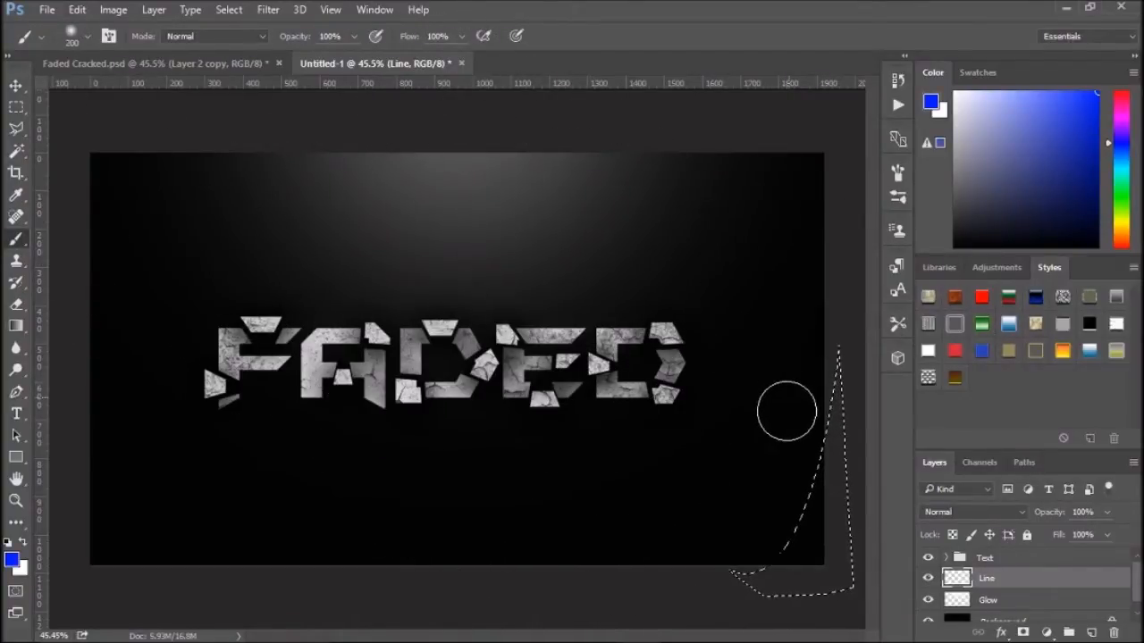
left_click_drag(788, 445, 784, 465)
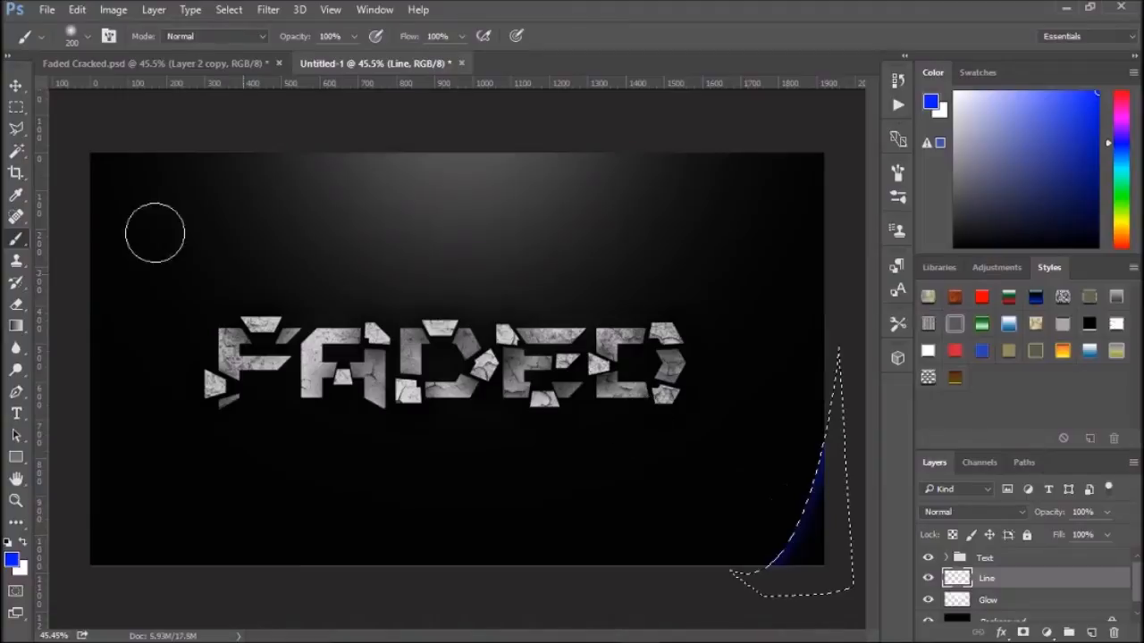
key("ctrl+d")
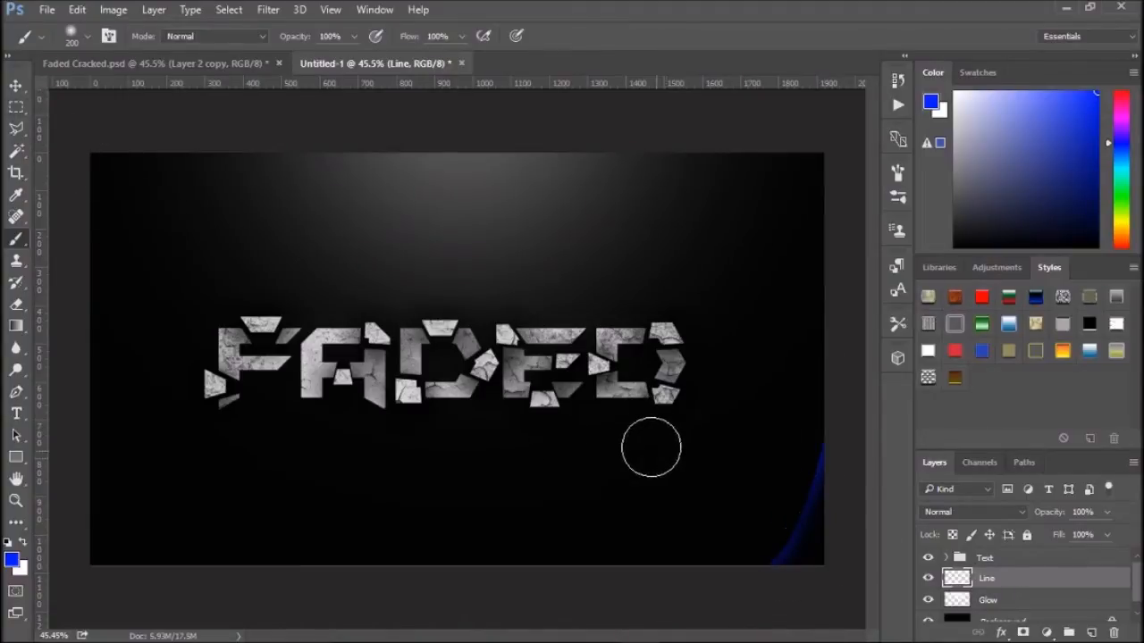
- Enlarge and rotate the blue curve with Free Transform so it sweeps along the lower right corner
key("ctrl+t")
left_click_drag(813, 514, 713, 530)
mouse_move(722, 452)
left_mouse_down()
mouse_move(756, 378)
mouse_move(781, 359)
left_mouse_up()
mouse_move(758, 429)
left_mouse_down()
mouse_move(765, 437)
mouse_move(842, 402)
left_mouse_up()
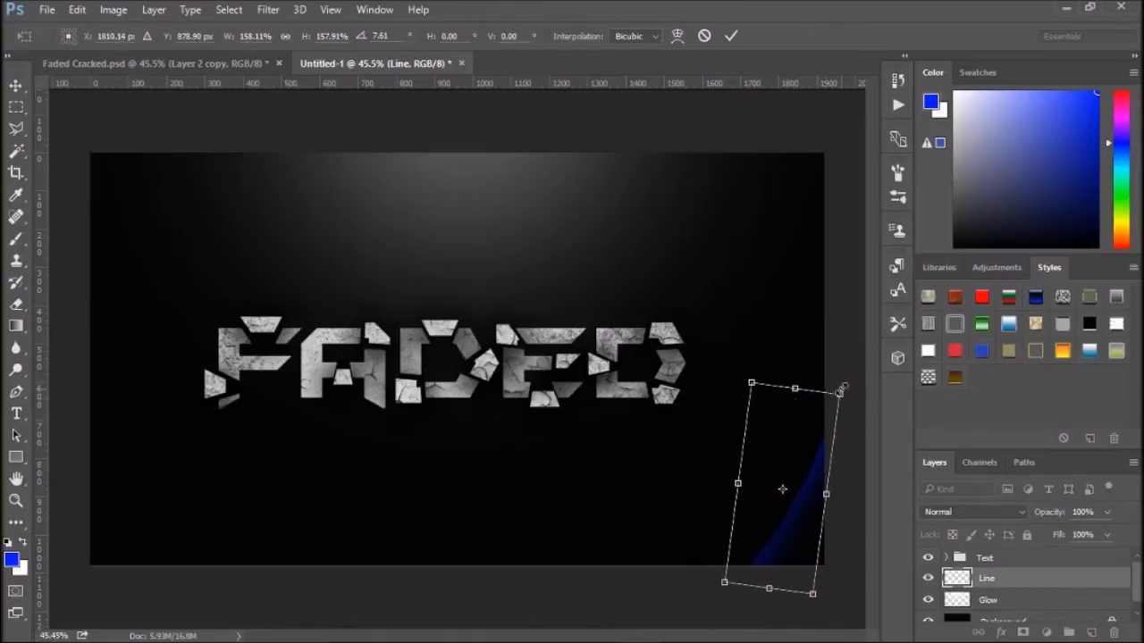
mouse_move(752, 384)
left_mouse_down()
mouse_move(726, 347)
mouse_move(737, 337)
left_mouse_up()
left_click_drag(813, 423, 804, 429)
left_click(729, 37)
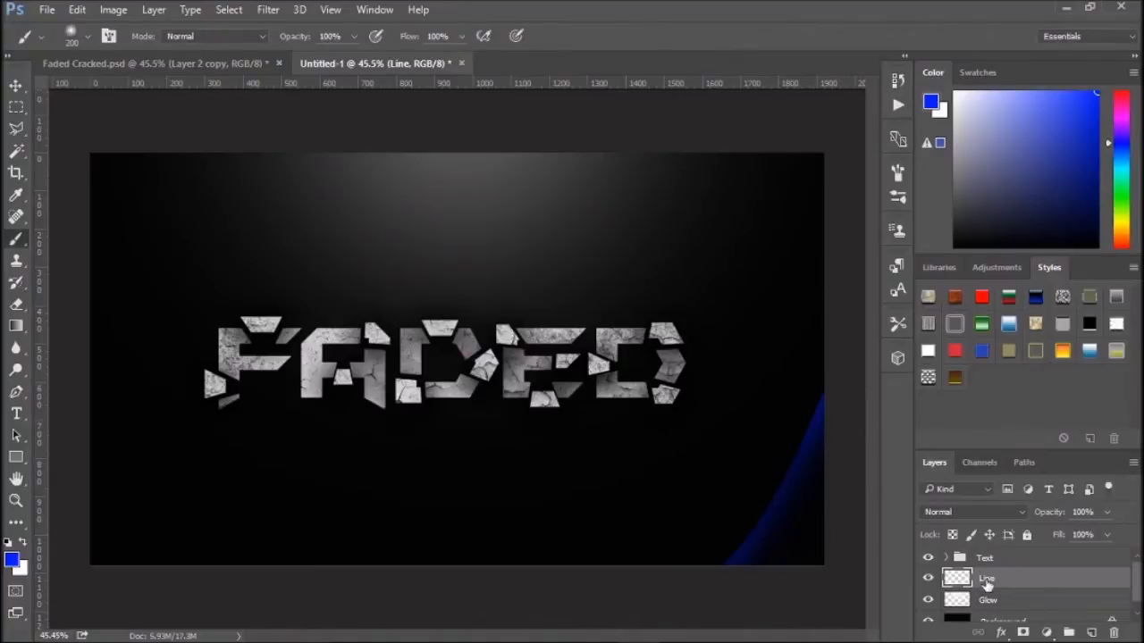
- Duplicate the Line layer, flip the copy horizontally and vertically, and move it to the canvas's upper left corner
key("ctrl+j")
key("v")
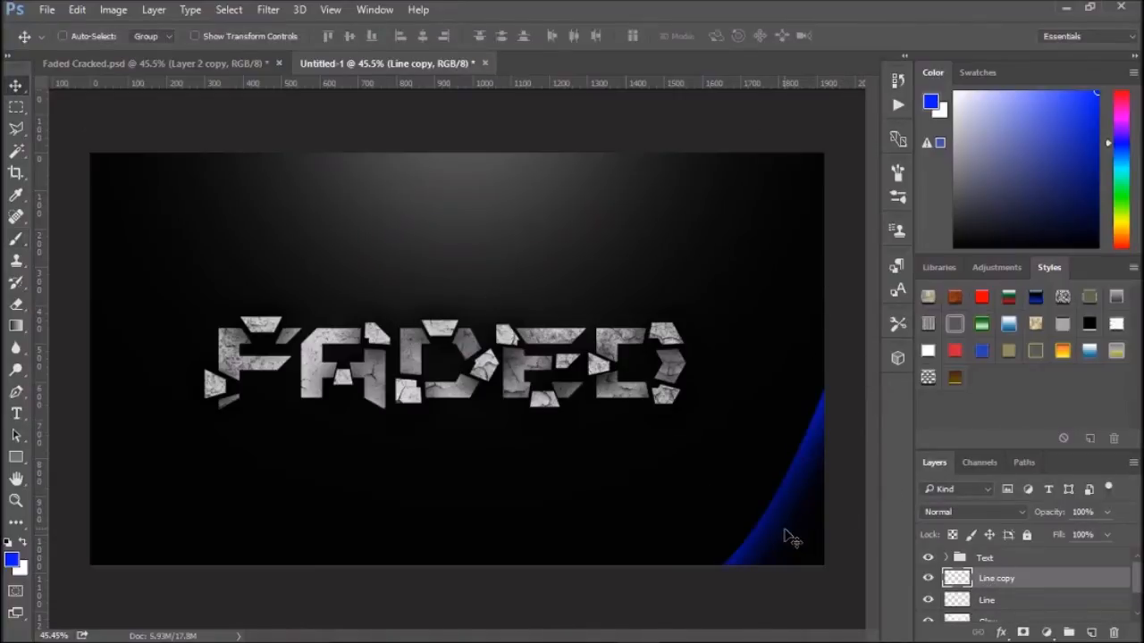
left_click_drag(774, 534, 617, 475)
key("ctrl")
key("ctrl+t")
right_click(630, 463)
left_click(707, 434)
right_click(638, 465)
left_click(689, 449)
left_click_drag(590, 478, 131, 294)
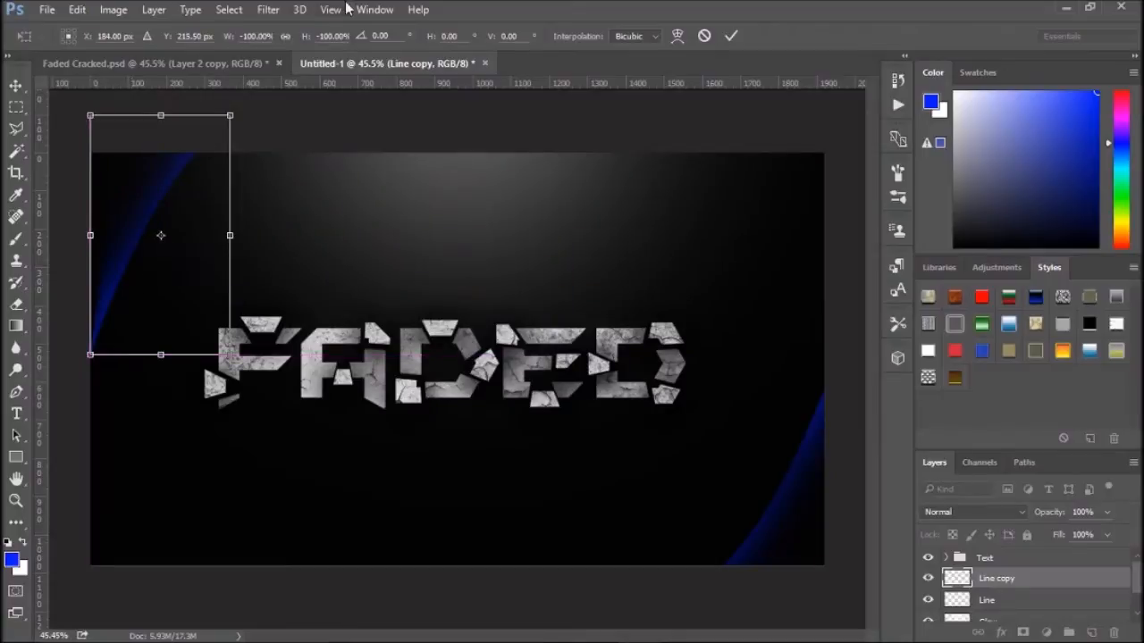
left_click(730, 37)
left_click_drag(228, 235, 134, 236)
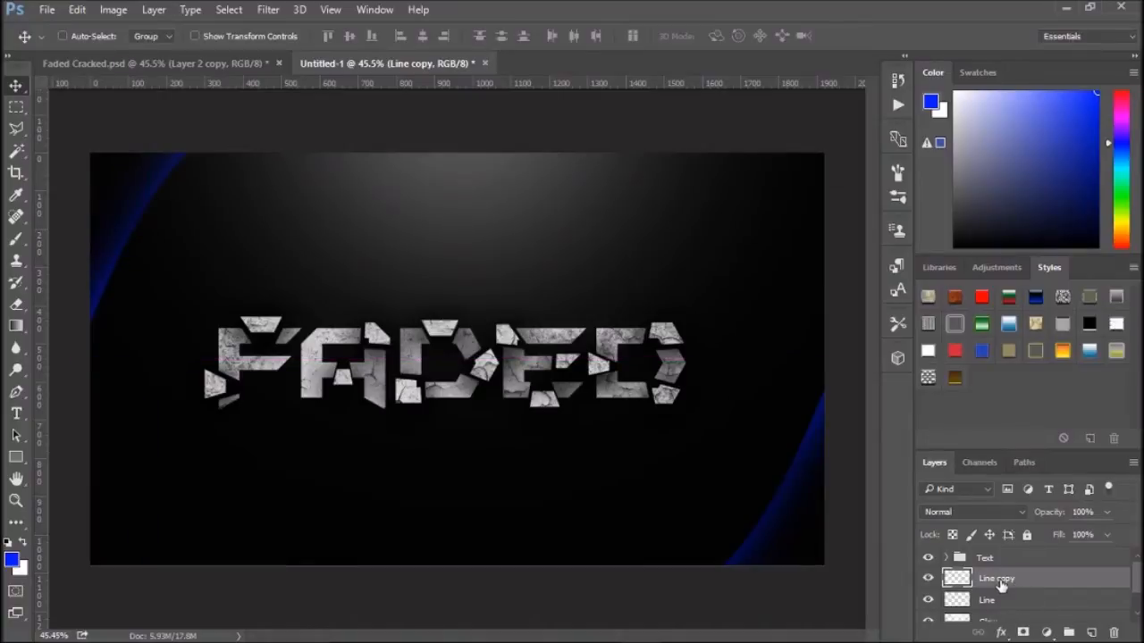
- Duplicate Line copy, offset the new copy slightly and scale it up a little at the upper left corner
key("ctrl+j")
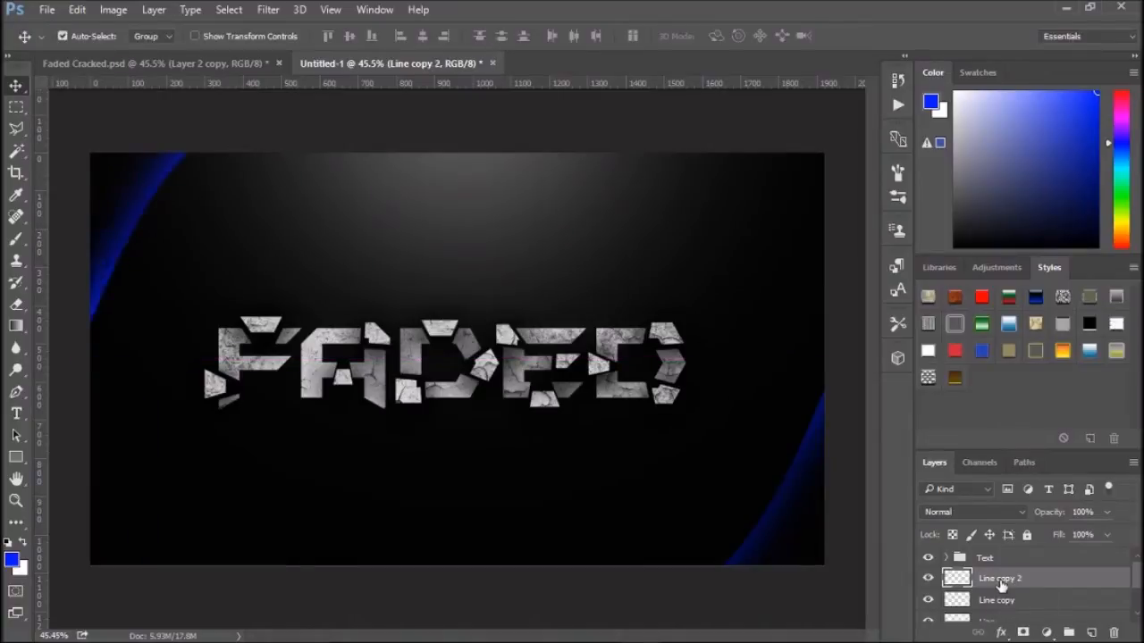
left_click_drag(134, 234, 141, 241)
key("ctrl+t")
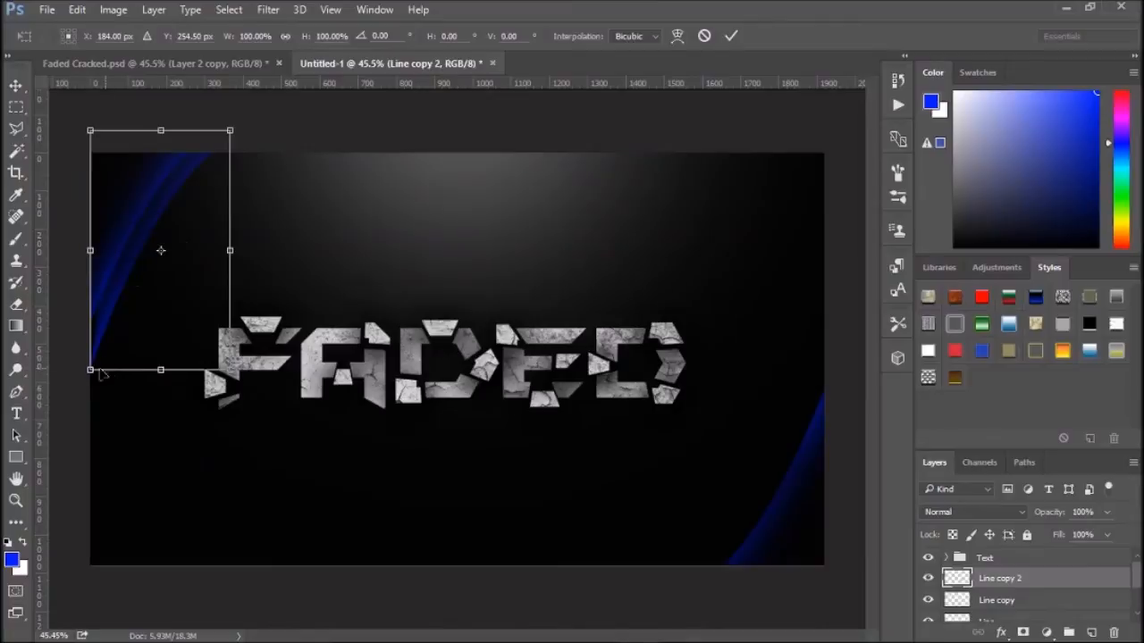
left_click_drag(89, 371, 77, 390)
left_click_drag(144, 330, 146, 338)
left_click(729, 37)
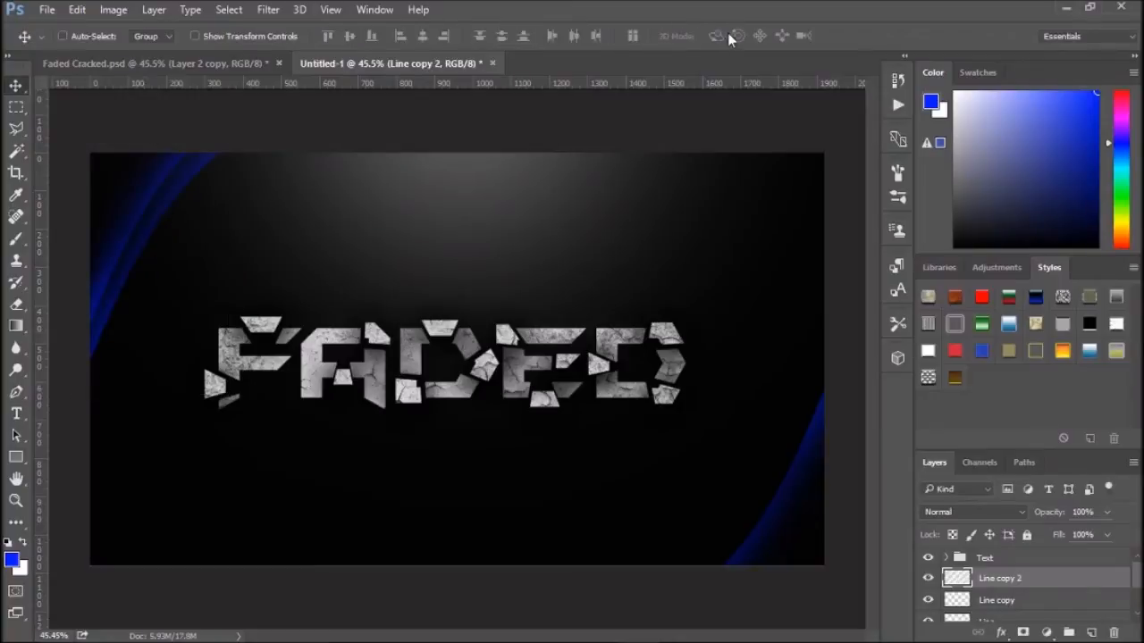
- Add a Color Overlay in pink ff00c6 to the Line copy 2 layer
right_click(1027, 582)
left_click(828, 74)
left_click_drag(630, 140, 810, 100)
left_click(617, 324)
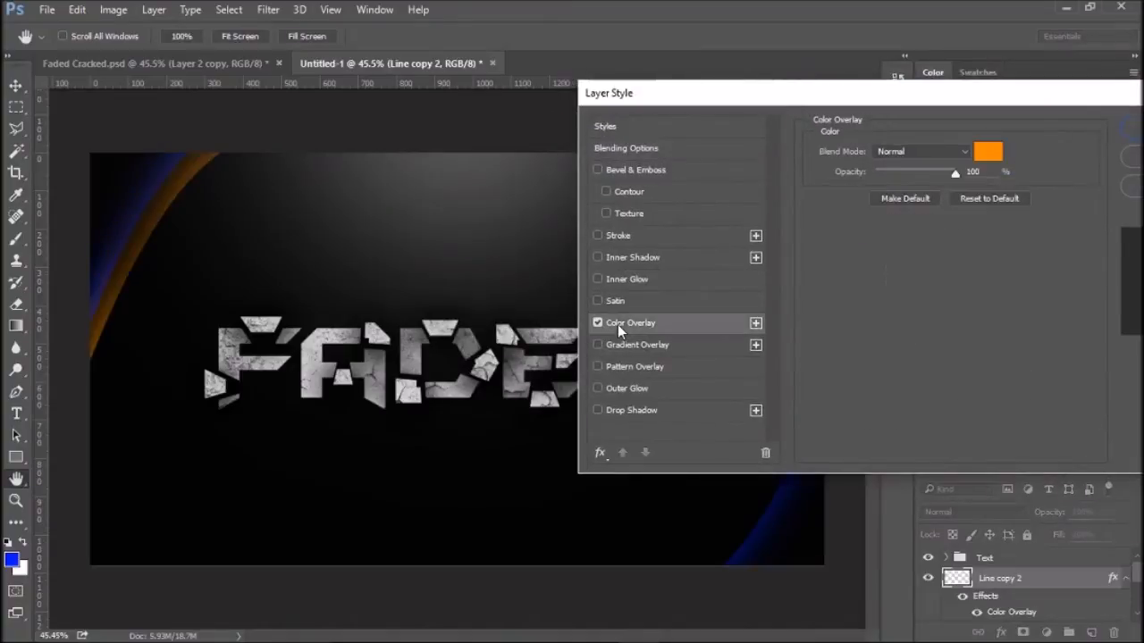
left_click(988, 153)
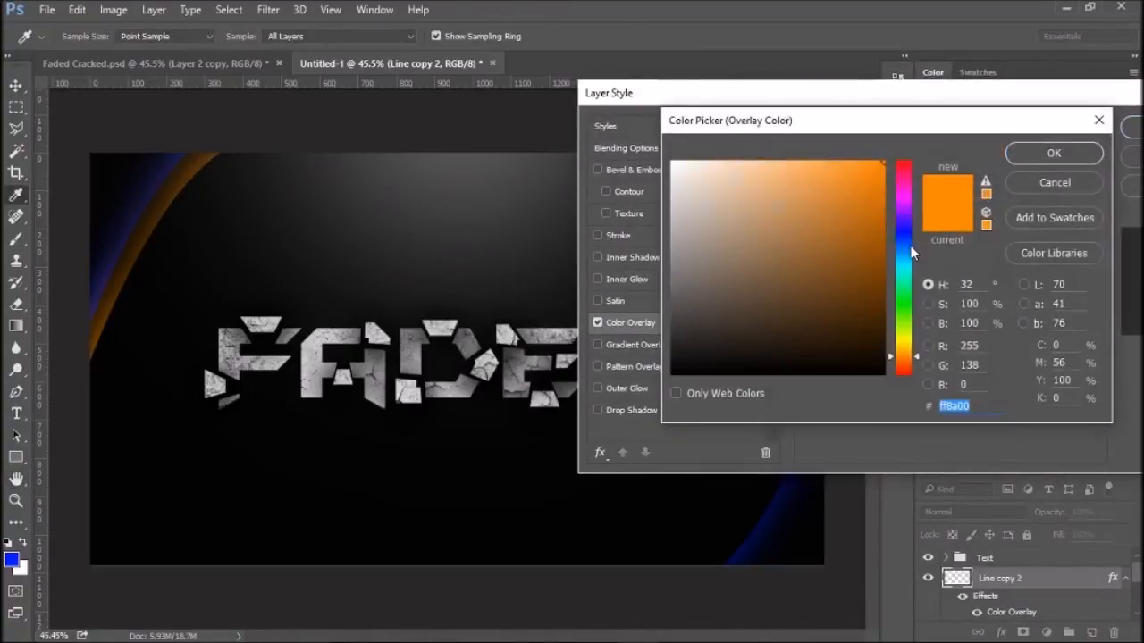
left_click_drag(911, 253, 904, 188)
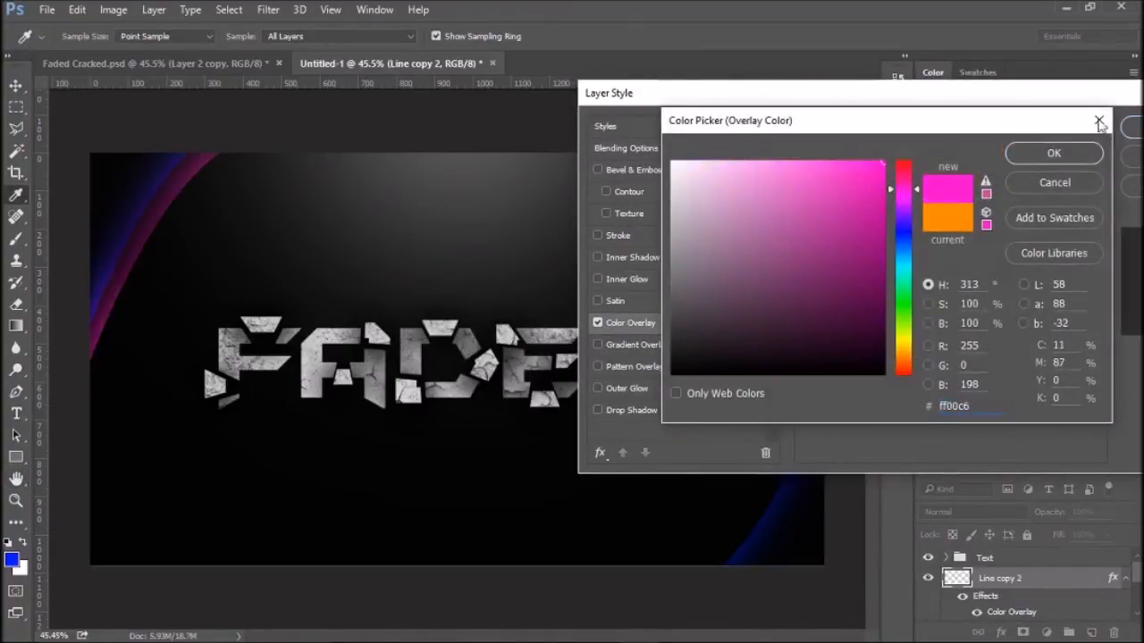
left_click(1052, 153)
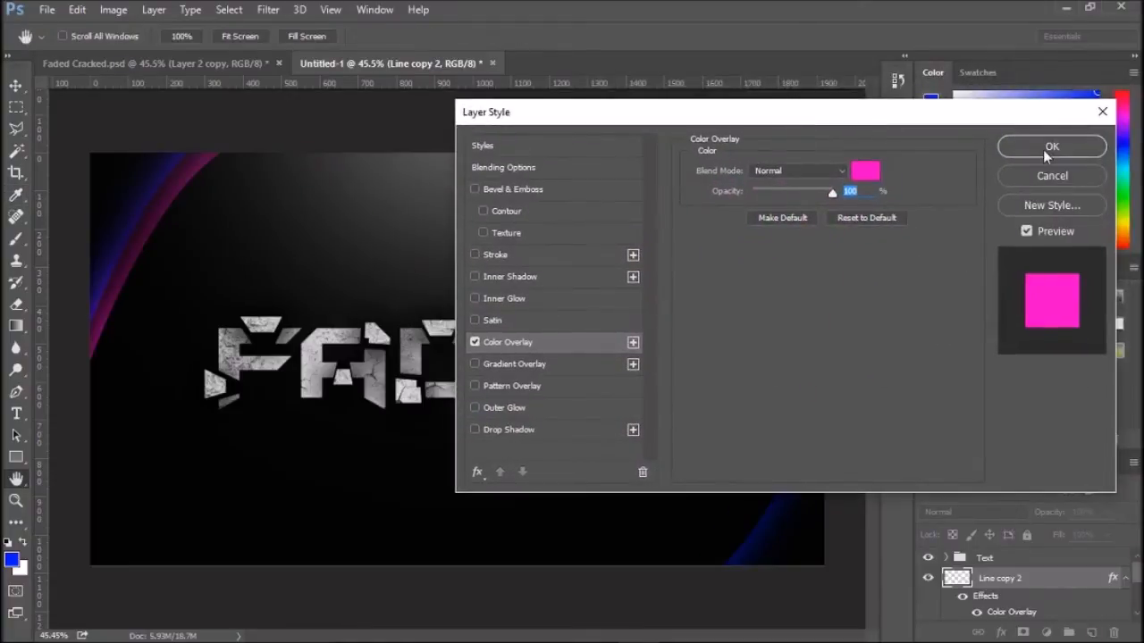
left_click(1046, 154)
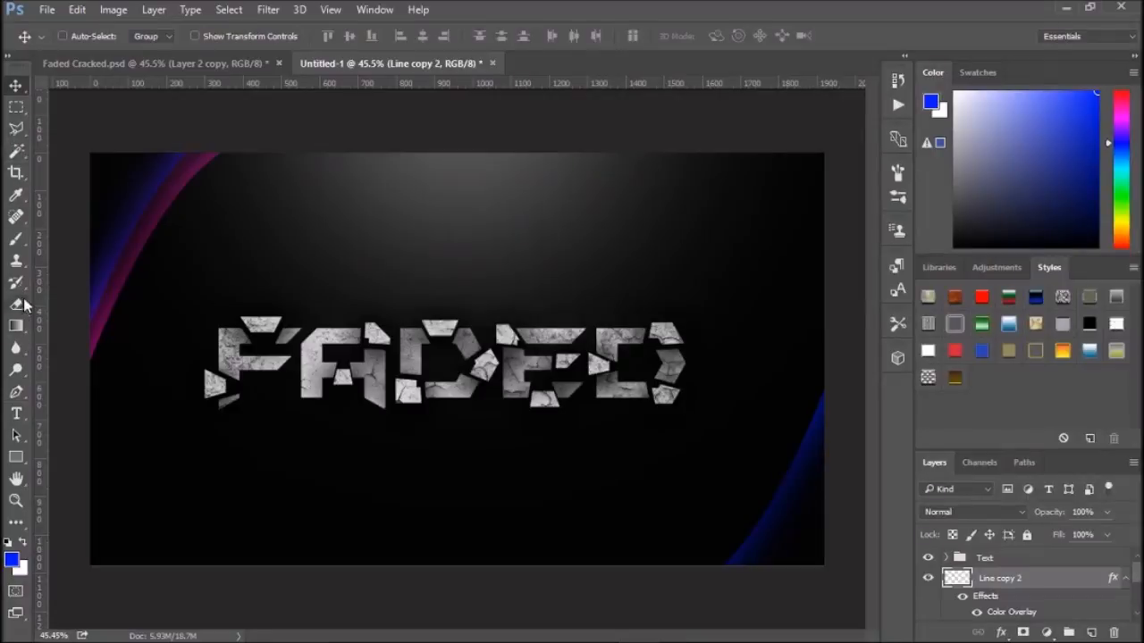
- Erase part of the pink curve's lower end with the Eraser at 76% opacity
left_click(21, 304)
left_click(929, 579)
left_click(929, 579)
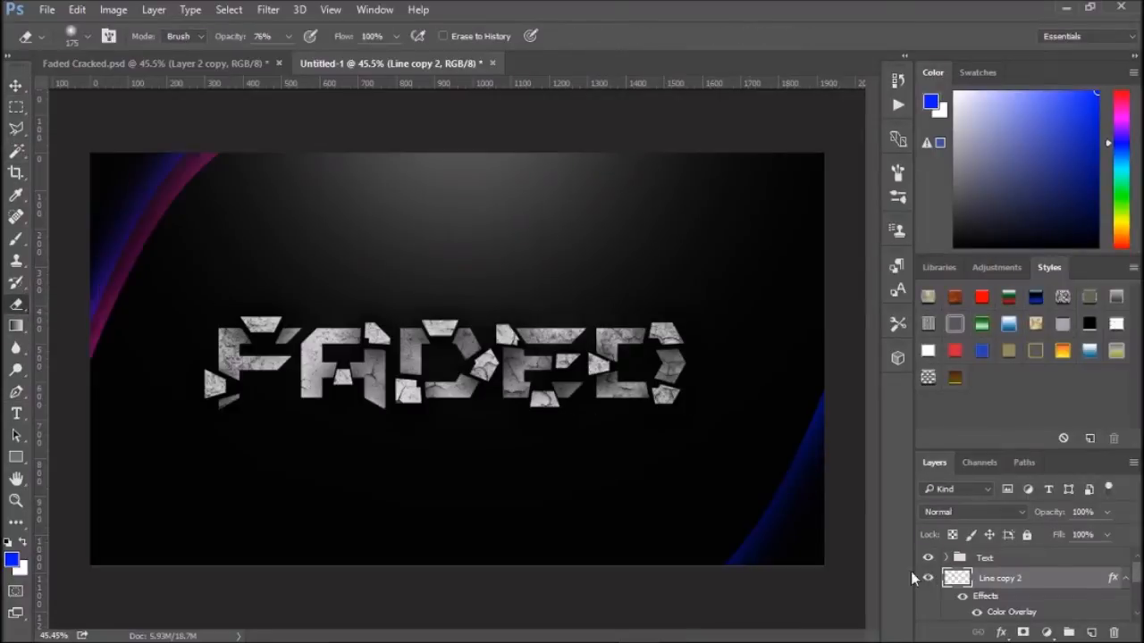
mouse_move(92, 383)
left_mouse_down()
mouse_move(90, 344)
mouse_move(122, 331)
mouse_move(117, 310)
mouse_move(147, 221)
mouse_move(161, 219)
mouse_move(153, 233)
left_mouse_up()
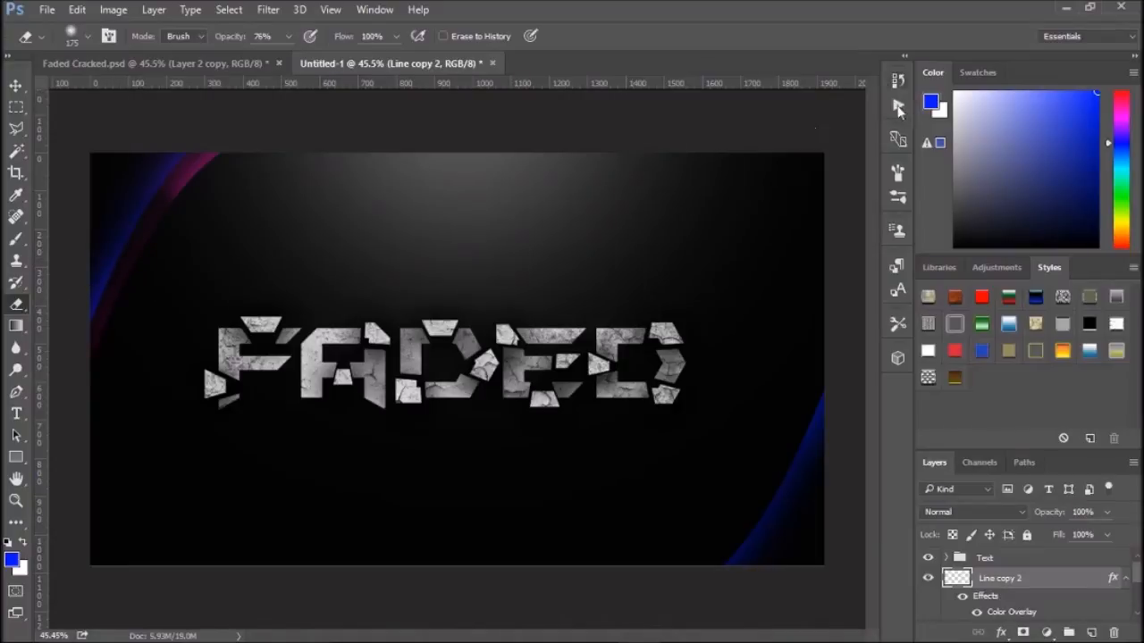
- Duplicate the original Line layer, move the copy down slightly and stretch it a little at the lower right corner
left_click(1124, 580)
scroll(1033, 578, "down", 1)
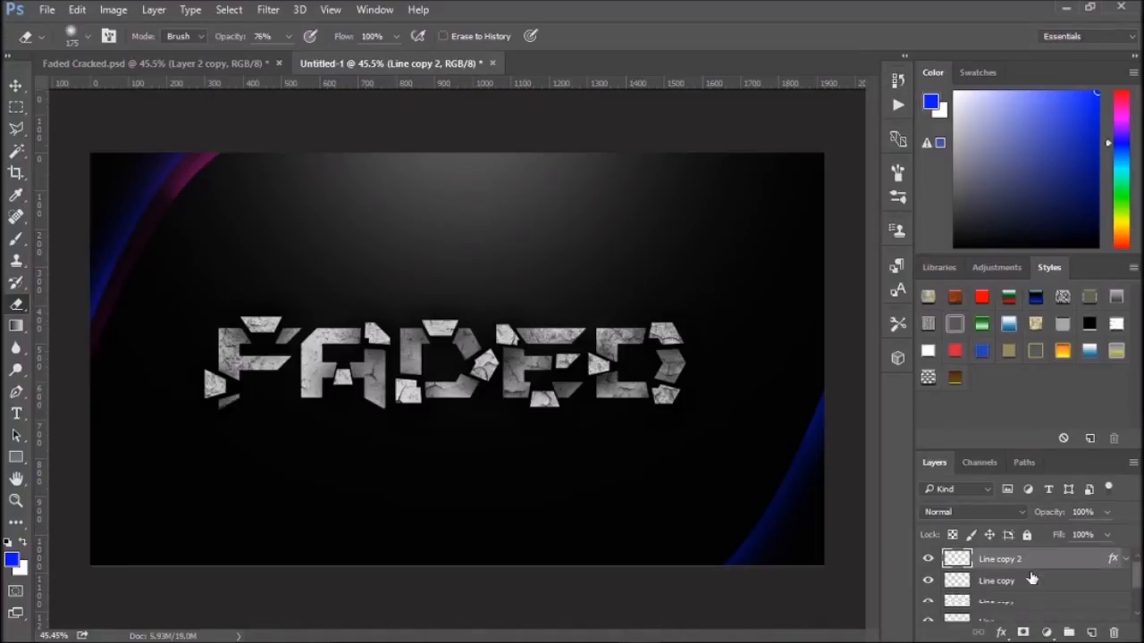
left_click(1013, 603)
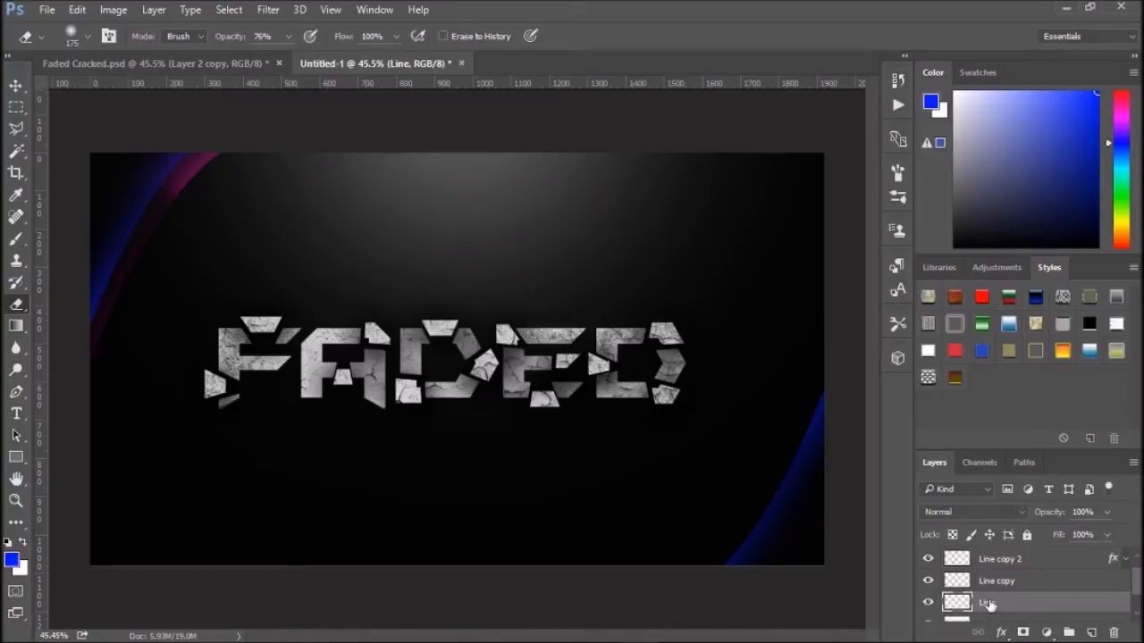
key("ctrl+j")
left_click(16, 85)
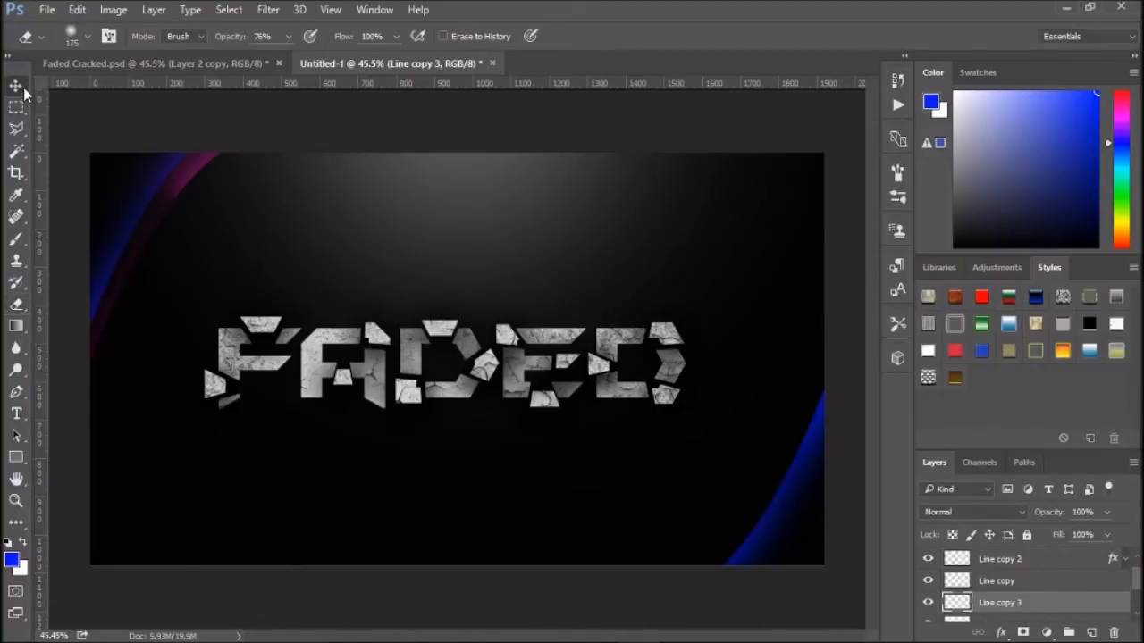
left_click_drag(748, 507, 766, 528)
key("ctrl+t")
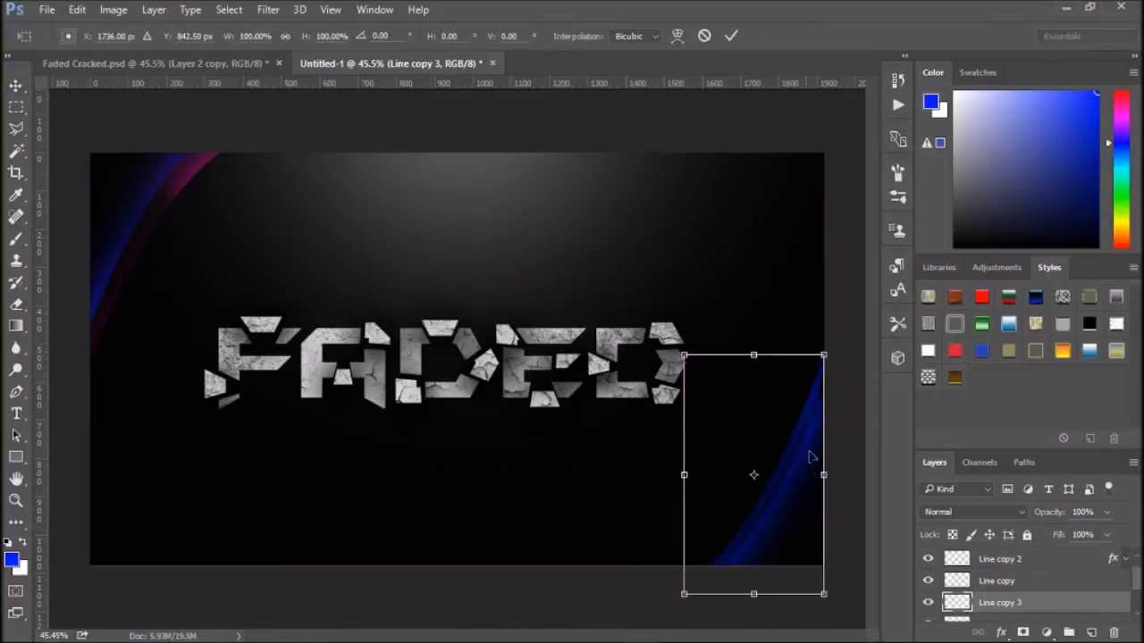
left_click_drag(823, 356, 846, 317)
left_click_drag(813, 456, 803, 456)
left_click(730, 36)
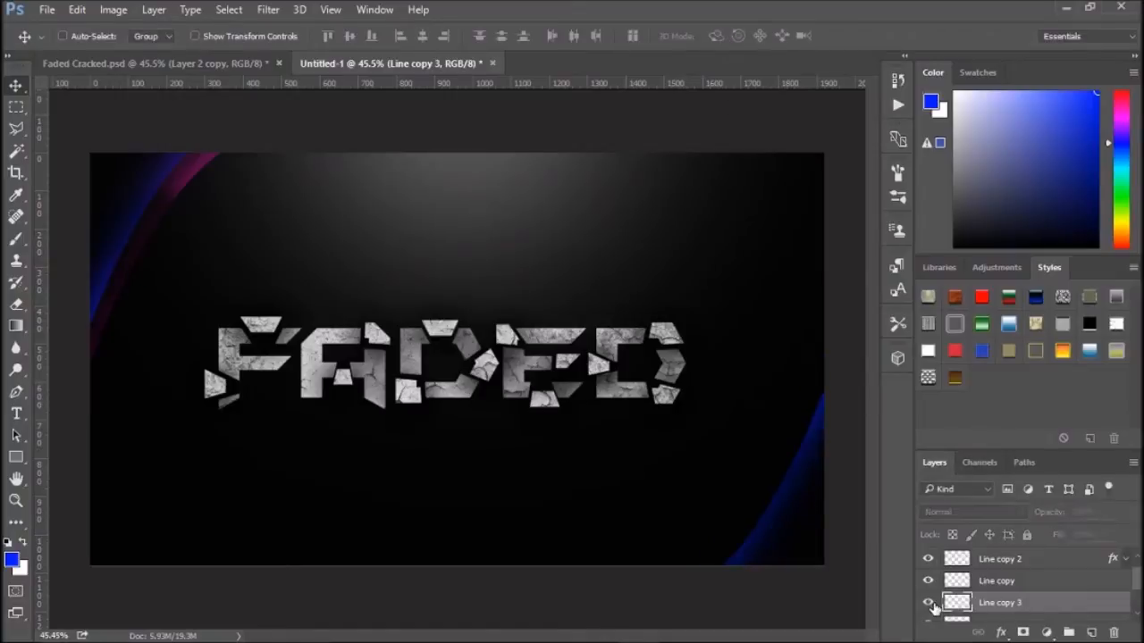
- Copy the layer style from Line copy 2 and paste it onto Line copy 3
scroll(1023, 594, "up", 1)
right_click(1018, 576)
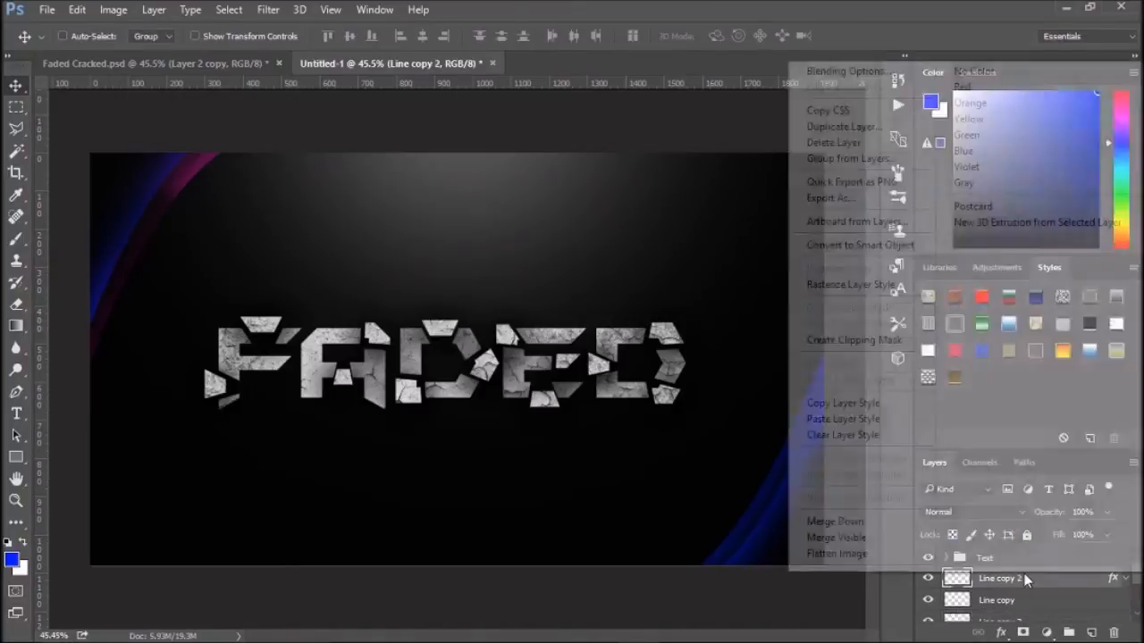
left_click(853, 404)
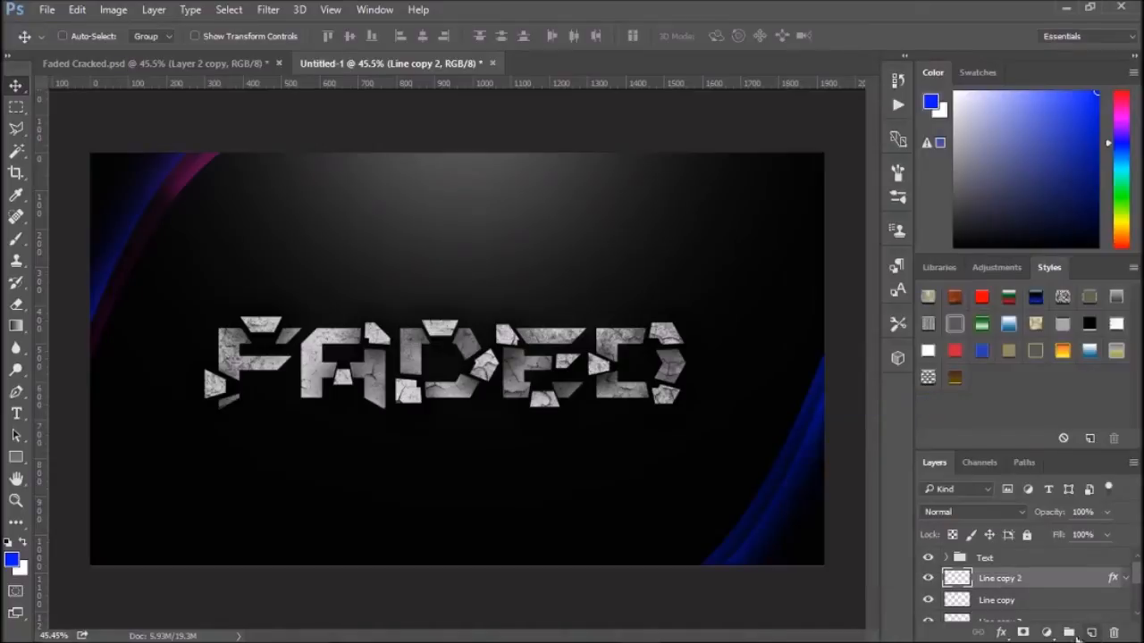
scroll(1019, 581, "down", 1)
right_click(1010, 603)
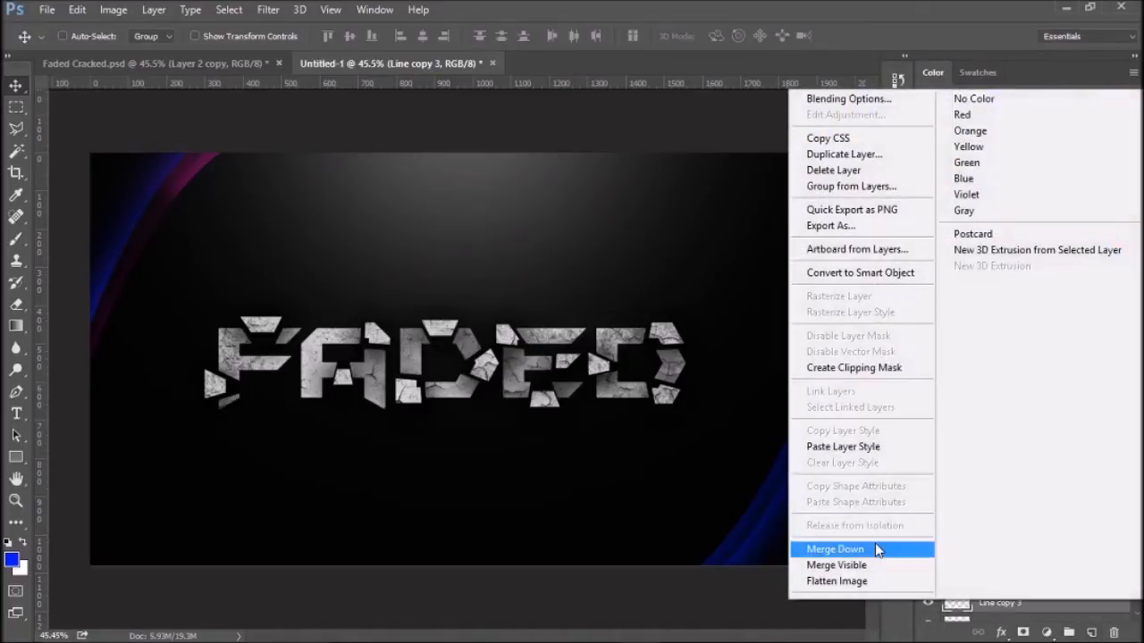
left_click(863, 458)
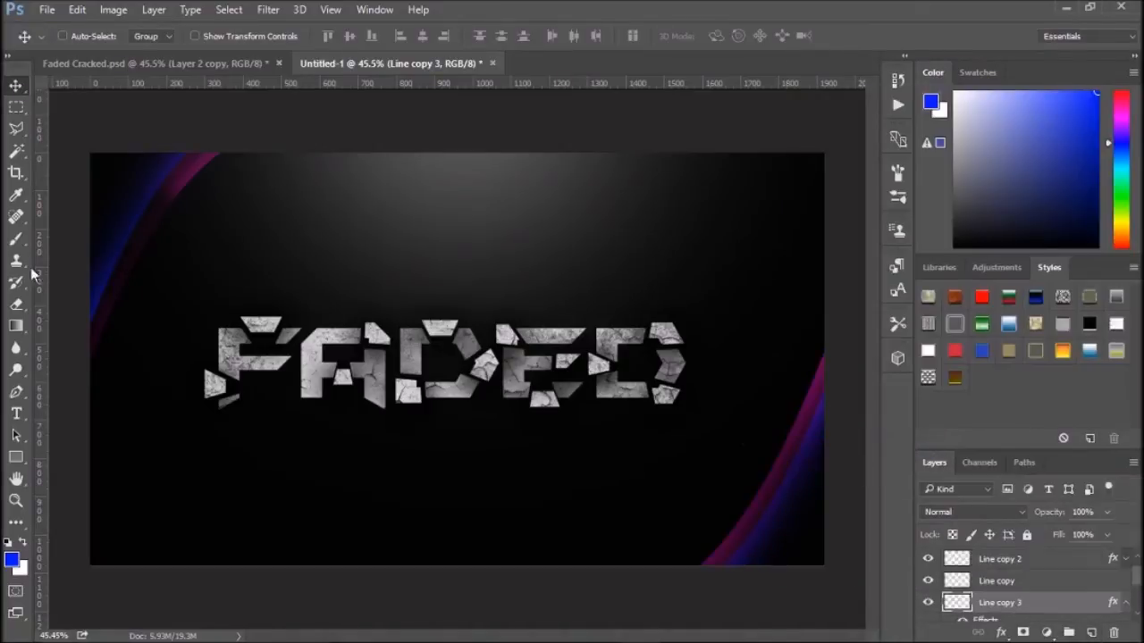
- Erase a small part of the Line copy 3 curve near the canvas's right edge with the Eraser
left_click(16, 304)
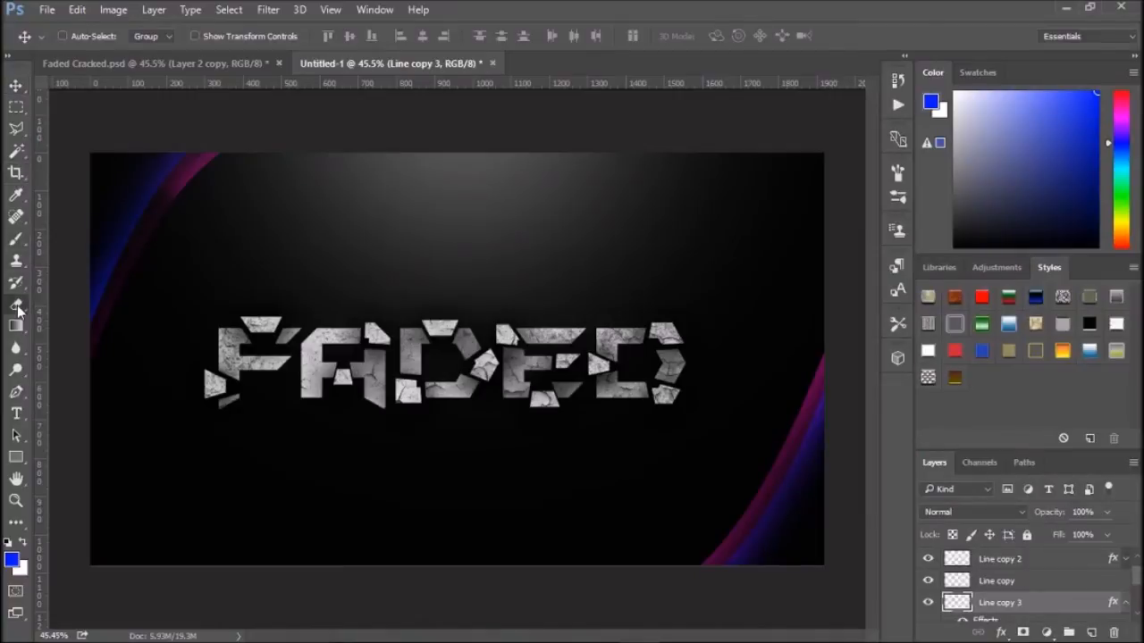
mouse_move(809, 412)
left_mouse_down()
mouse_move(787, 451)
mouse_move(829, 388)
left_mouse_up()
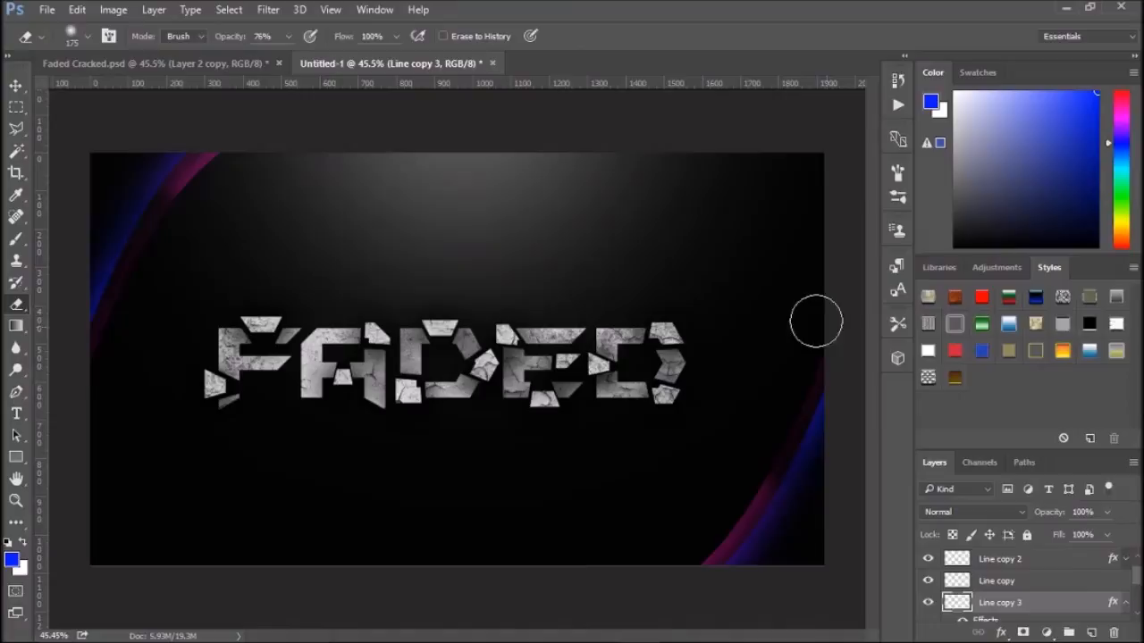
- Switch to the Faded Cracked reference document and back to compare the light lines
left_click(176, 64)
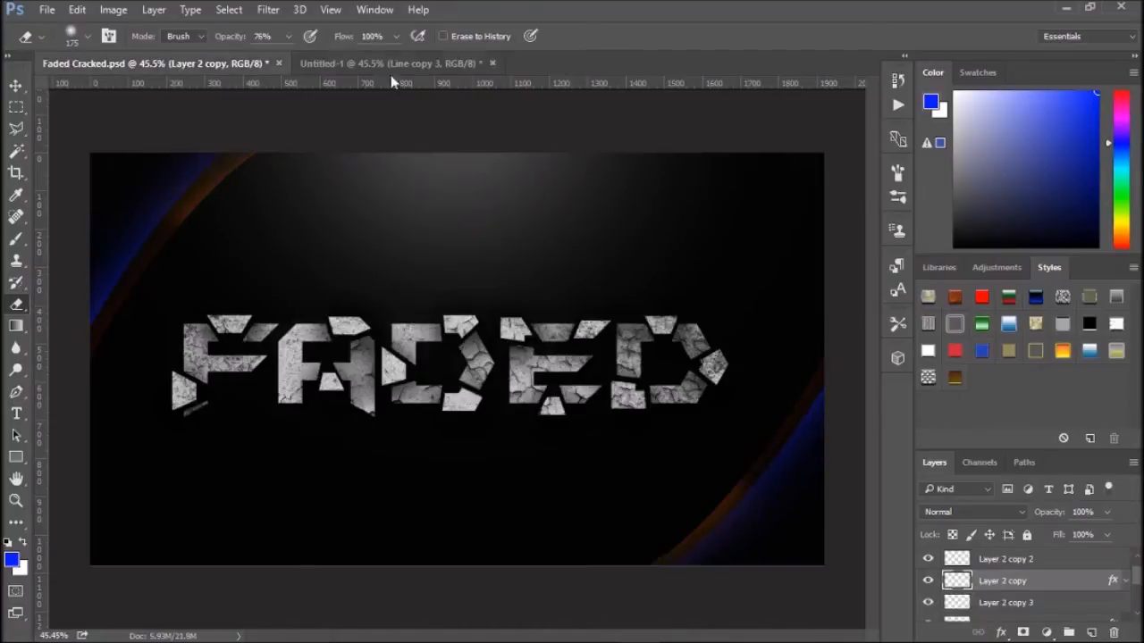
left_click(426, 63)
left_click(179, 64)
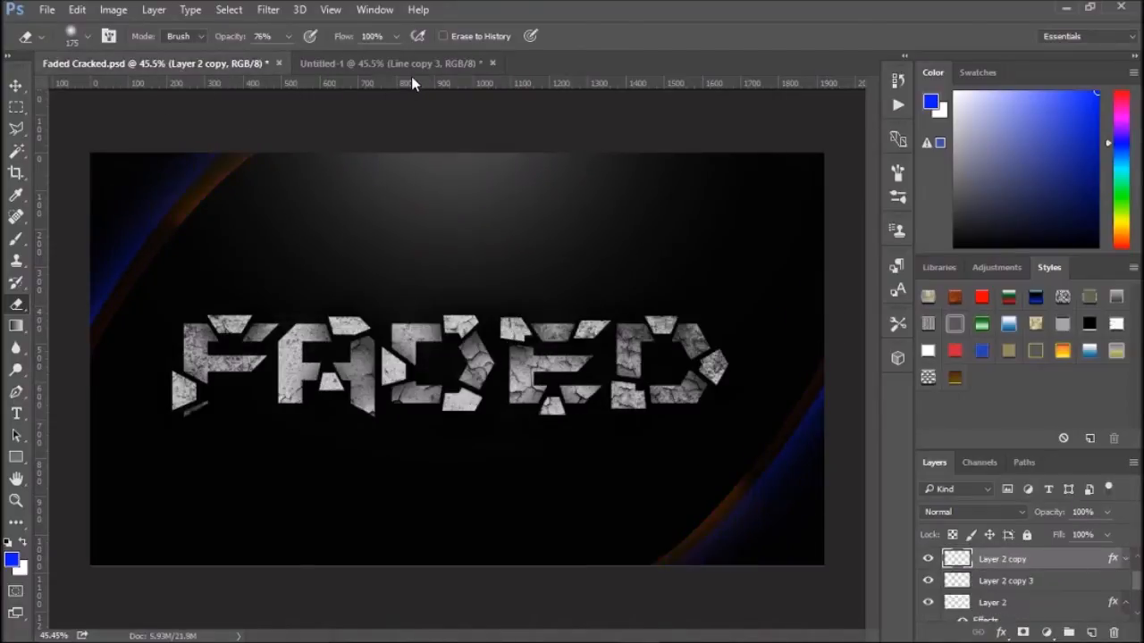
left_click(391, 64)
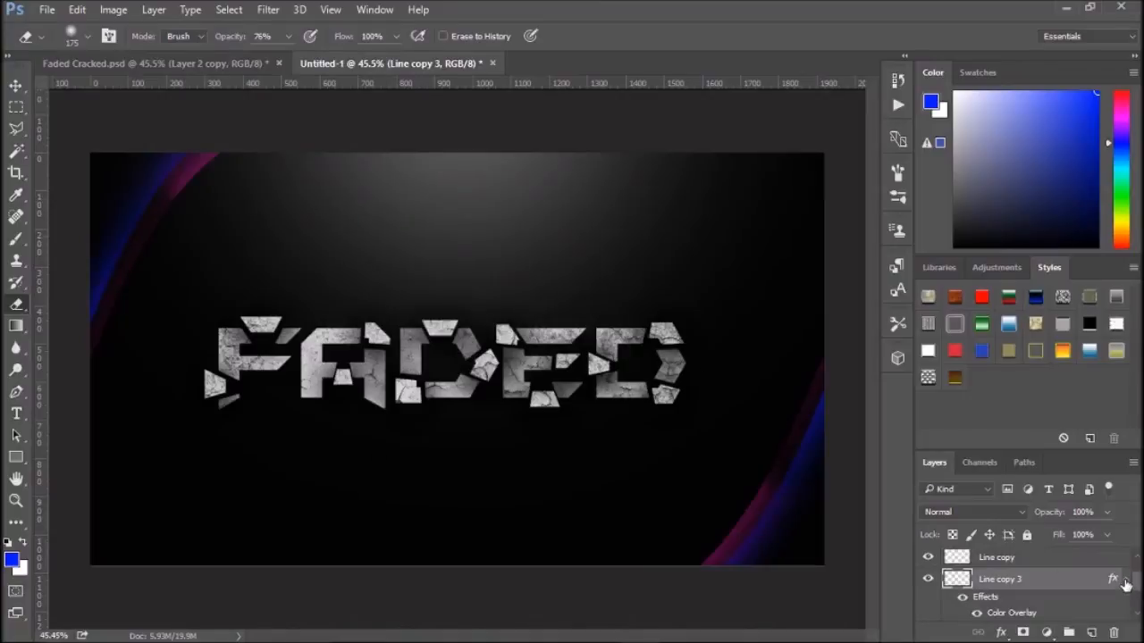
- Create a new group and move Line copy 2, Line copy, Line copy 3 and Line into Group 1, then collapse it
scroll(1085, 586, "up", 2)
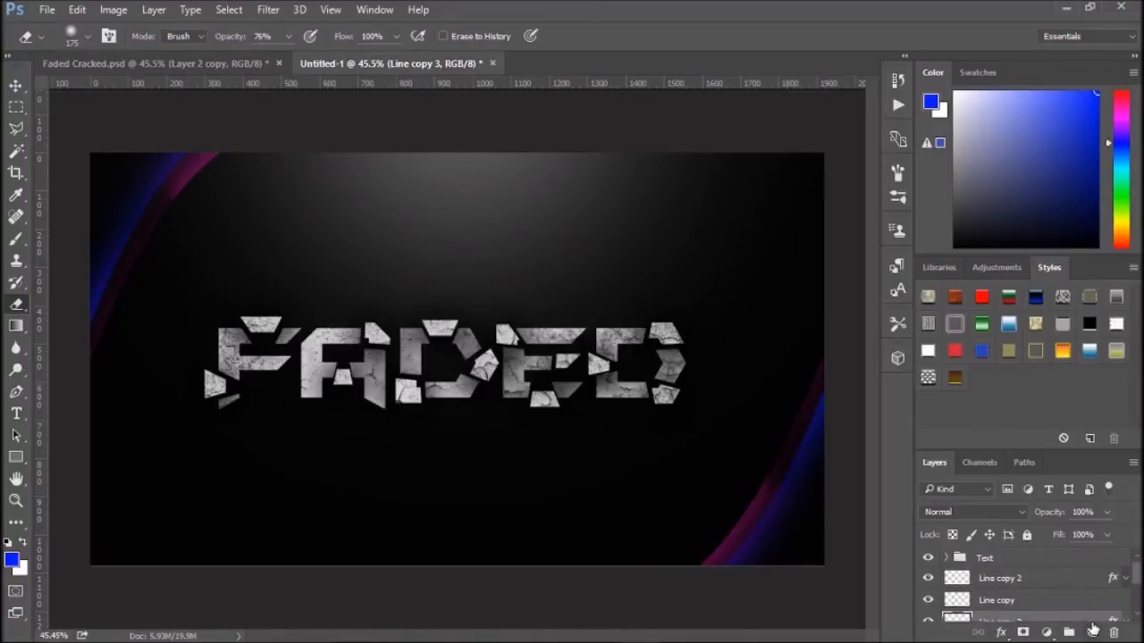
left_click(1070, 634)
left_click(1013, 590)
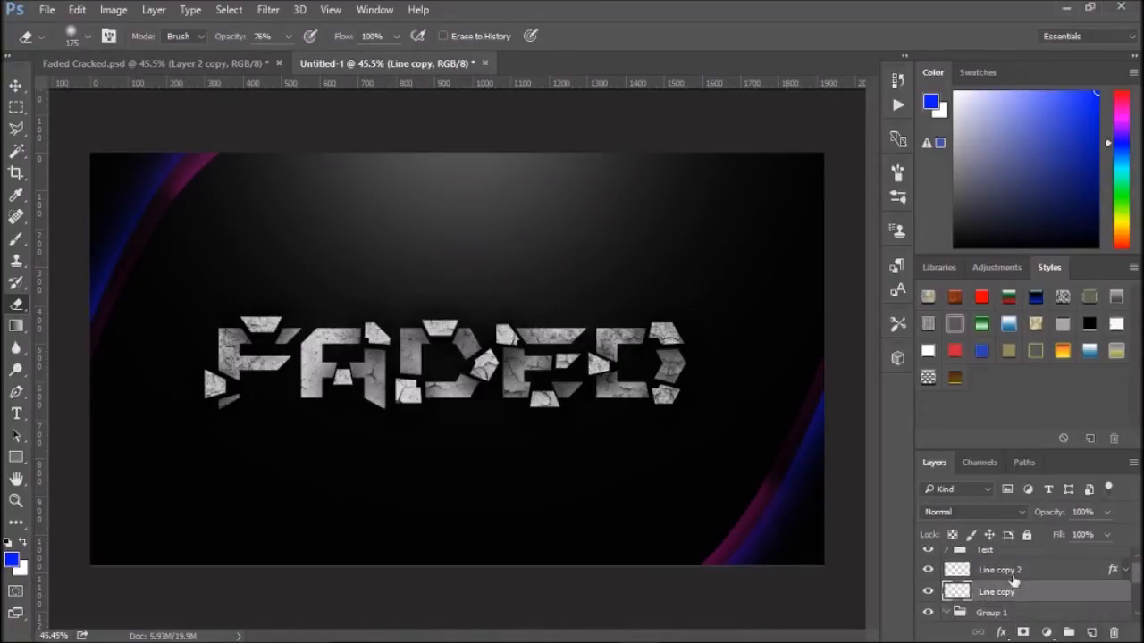
left_click(1013, 571)
left_click(1003, 590, "ctrl")
left_click_drag(1002, 587, 997, 613)
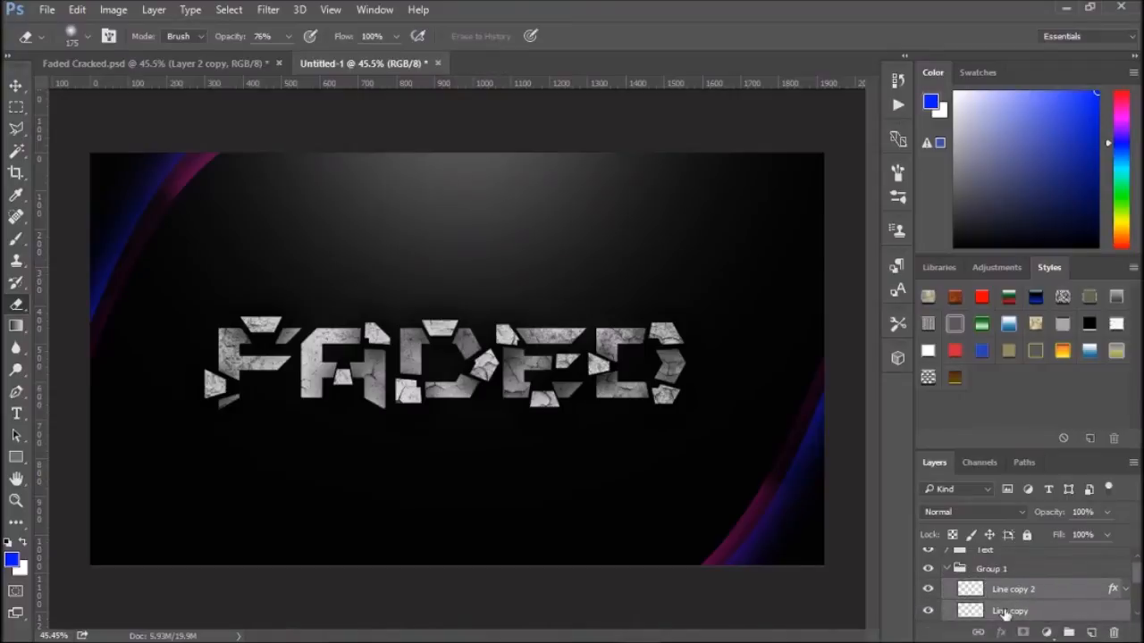
left_click(1009, 600)
left_click(1006, 618, "ctrl")
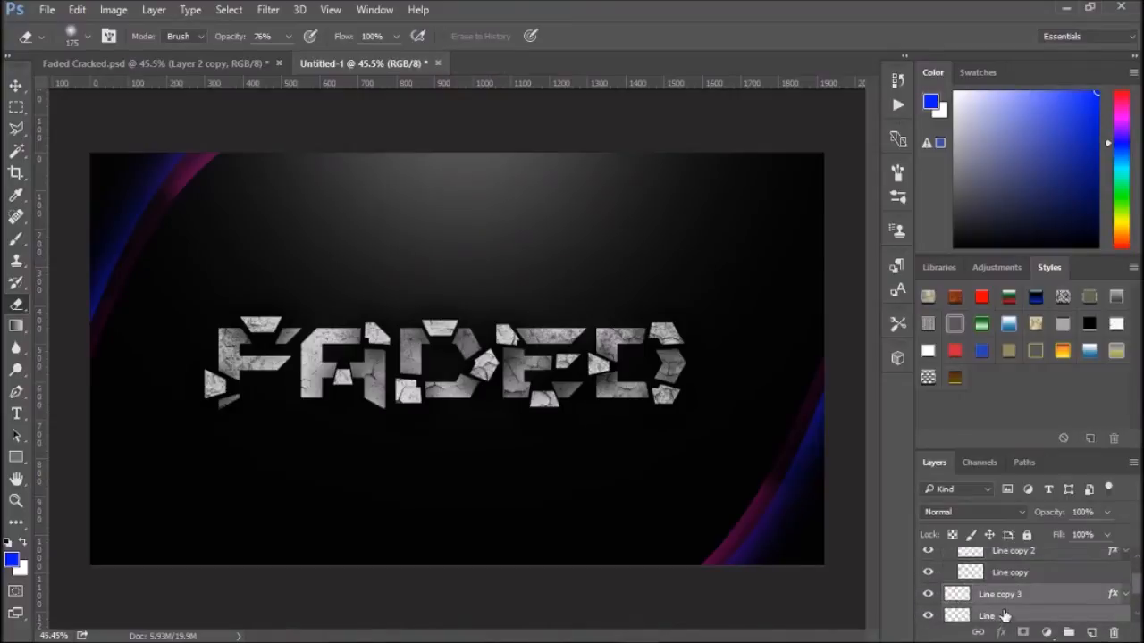
scroll(1005, 618, "up", 1)
left_click_drag(1007, 620, 950, 561)
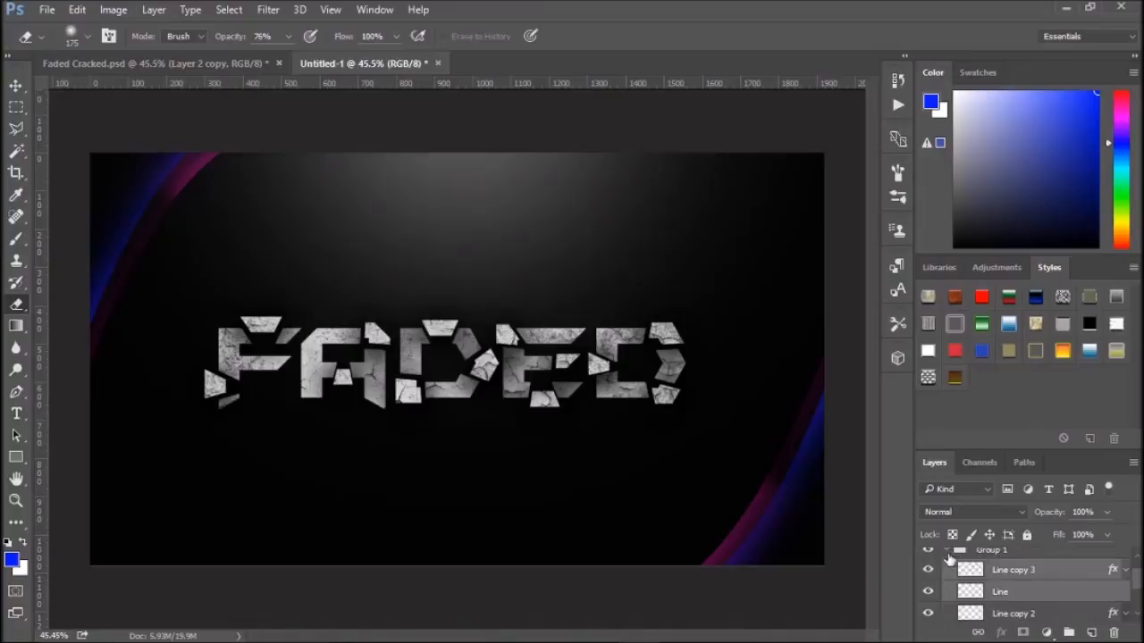
left_click(949, 556)
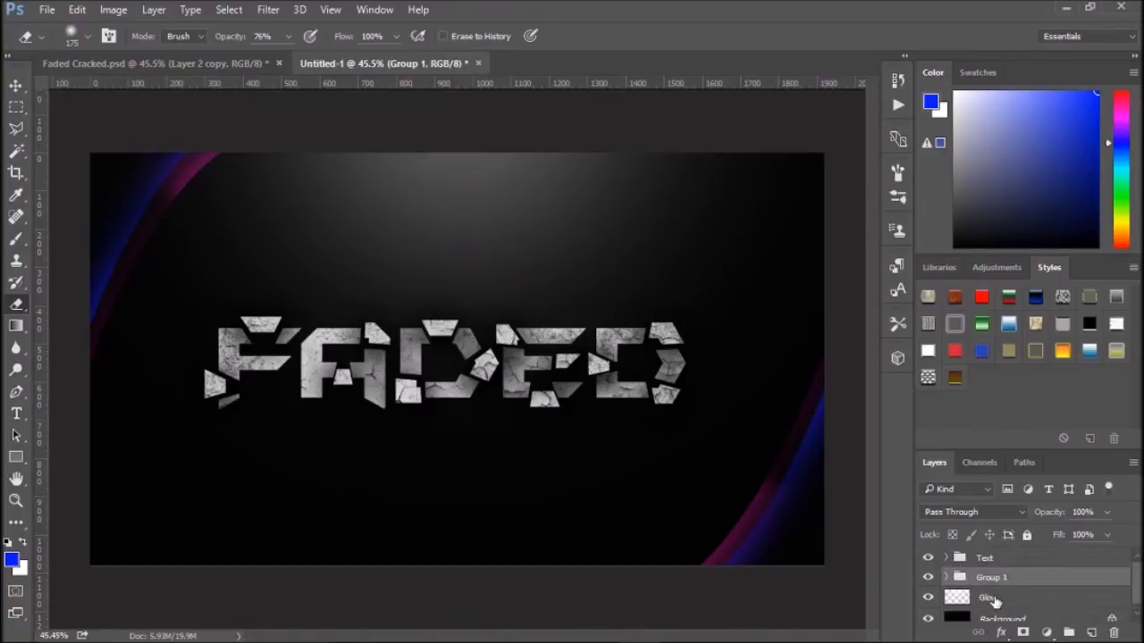
- Inspect the Glow layer and the layers and effects inside the Text group
left_click(997, 597)
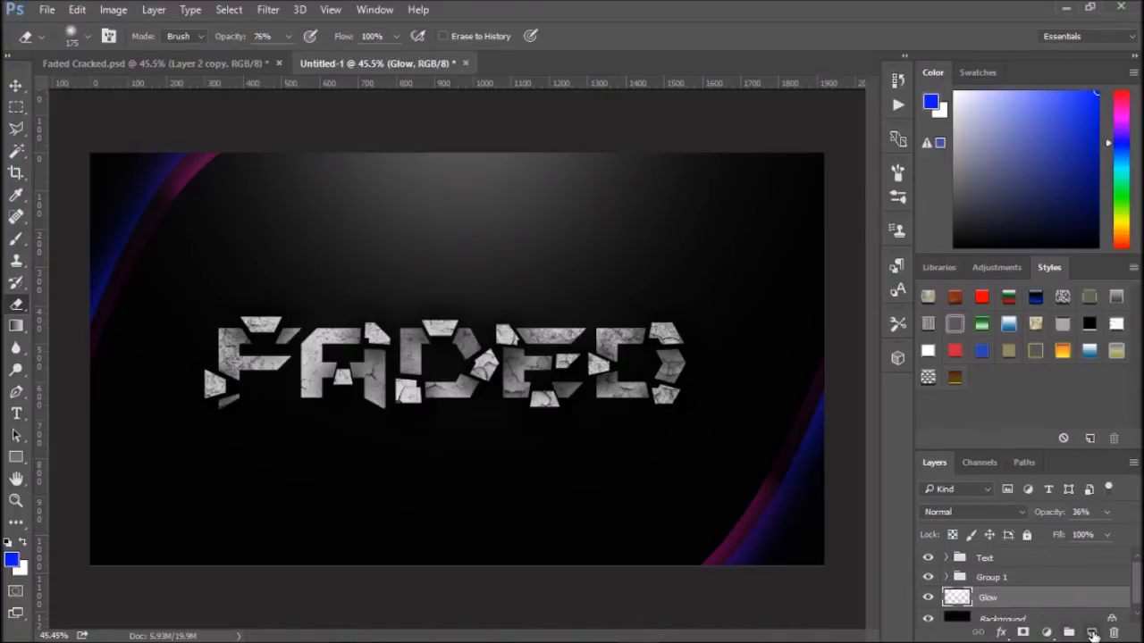
left_click(1092, 634)
left_click_drag(1006, 600, 999, 557)
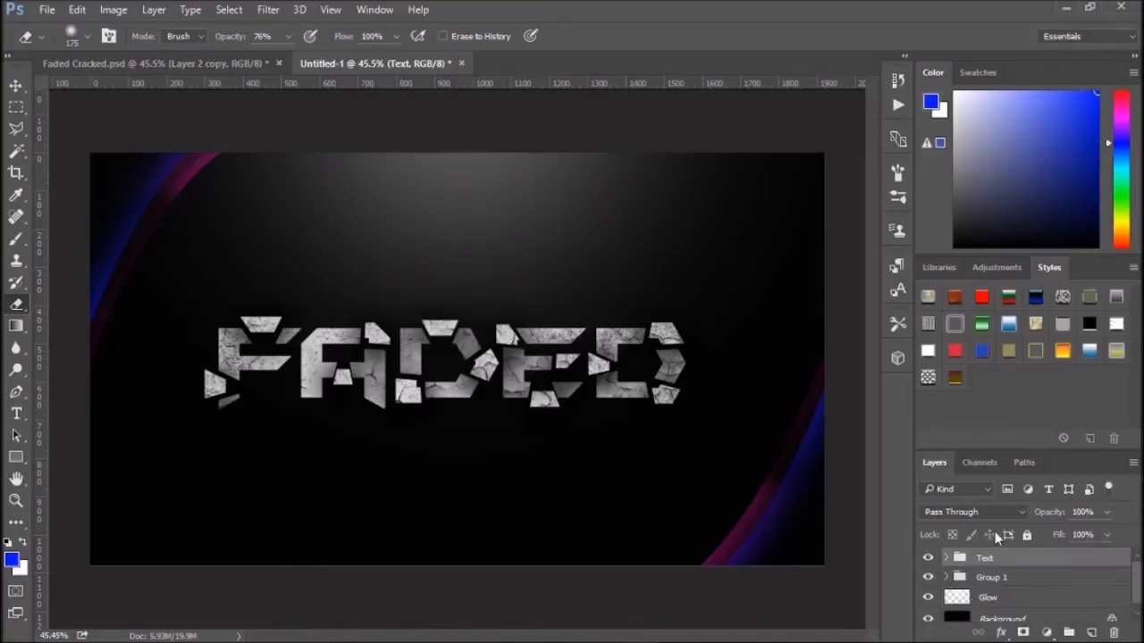
left_click(1008, 579)
left_click(947, 557)
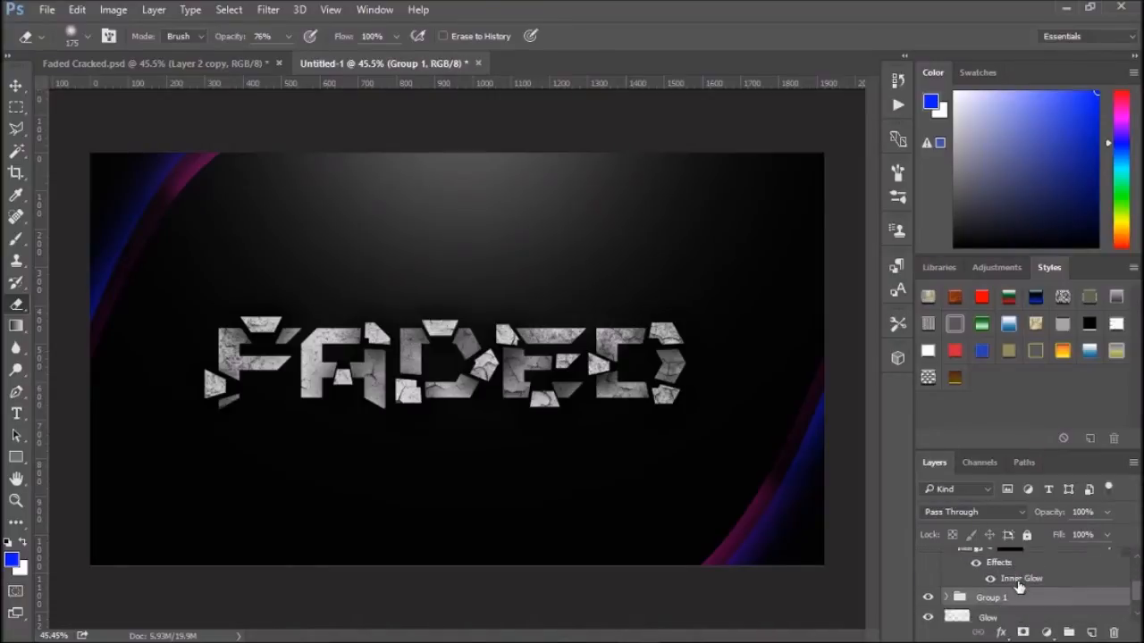
left_click(1019, 581)
key("Delete")
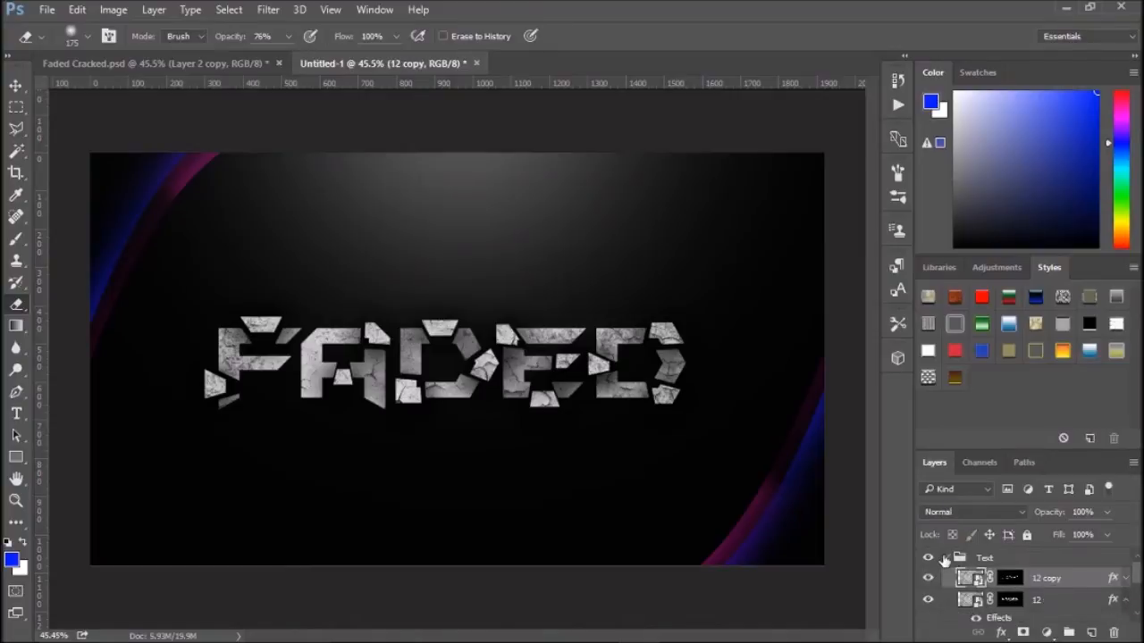
left_click(1008, 559)
left_click(947, 558)
- Add a new layer beneath the Text group and pick a light grey foreground colour with a larger brush size
left_click(1091, 632)
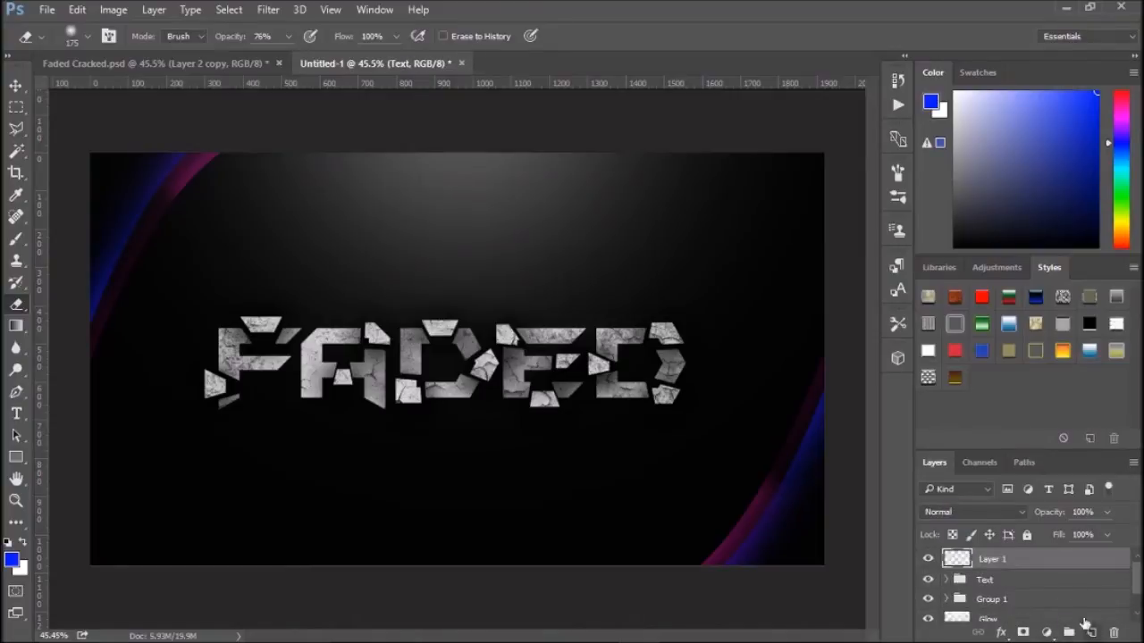
left_click_drag(978, 563, 990, 590)
left_click(940, 142)
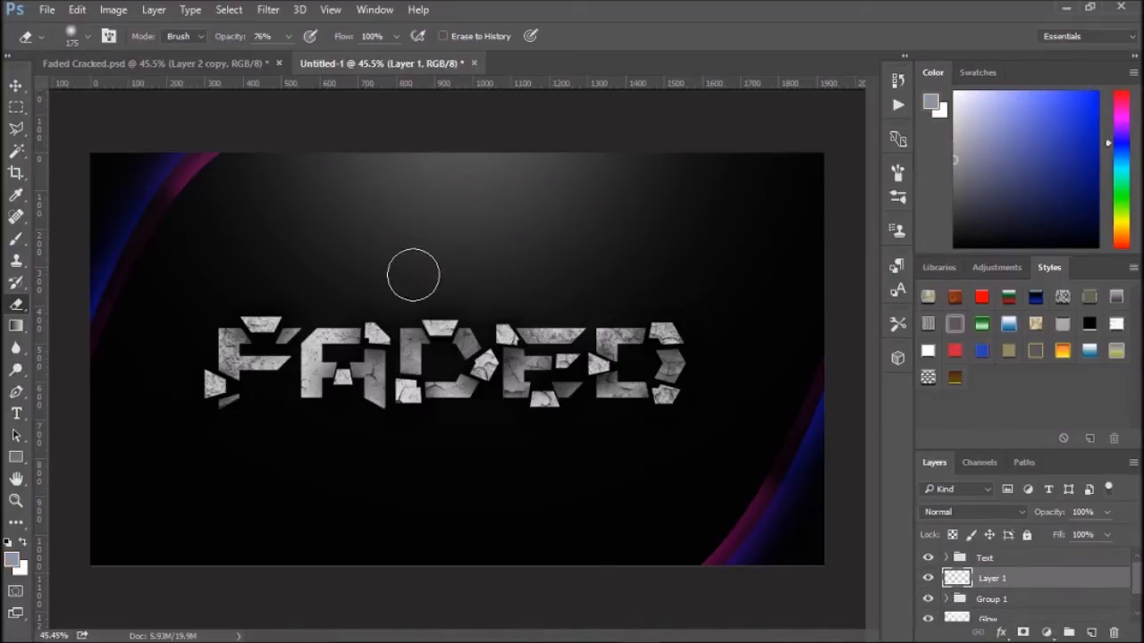
key("bracketright")
key("bracketright")
key("bracketright")
key("bracketright")
key("bracketright")
key("bracketright")
key("bracketright")
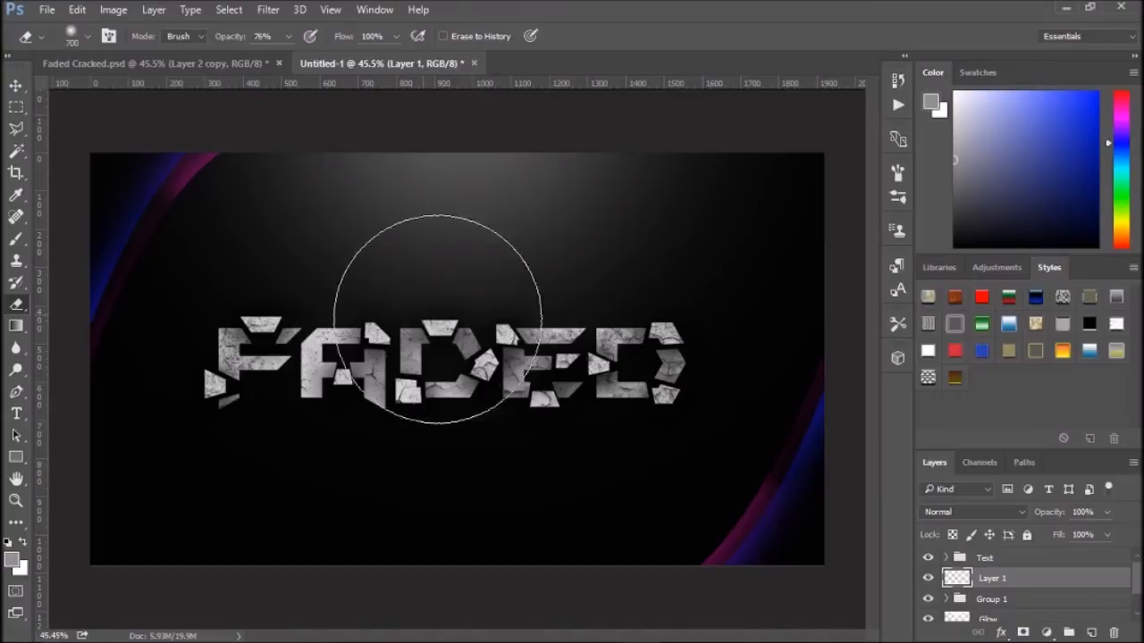
left_click(1108, 514)
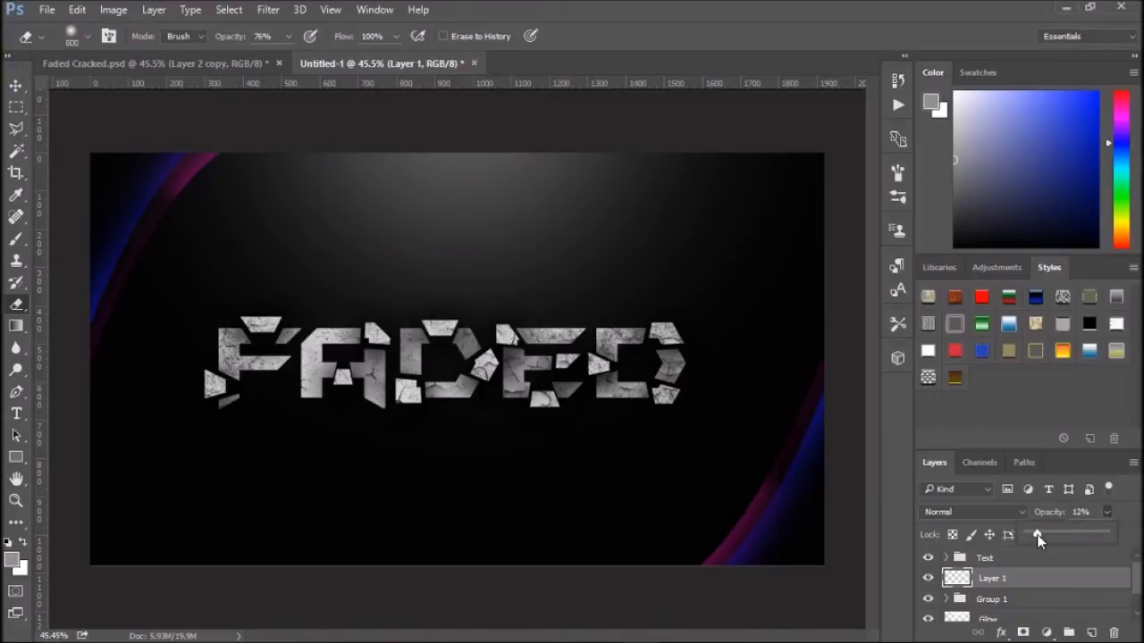
left_click(1110, 516)
mouse_move(743, 367)
left_mouse_down()
mouse_move(714, 369)
mouse_move(679, 448)
mouse_move(594, 485)
mouse_move(515, 486)
mouse_move(645, 472)
mouse_move(492, 485)
left_mouse_up()
left_click_drag(1082, 536, 1091, 536)
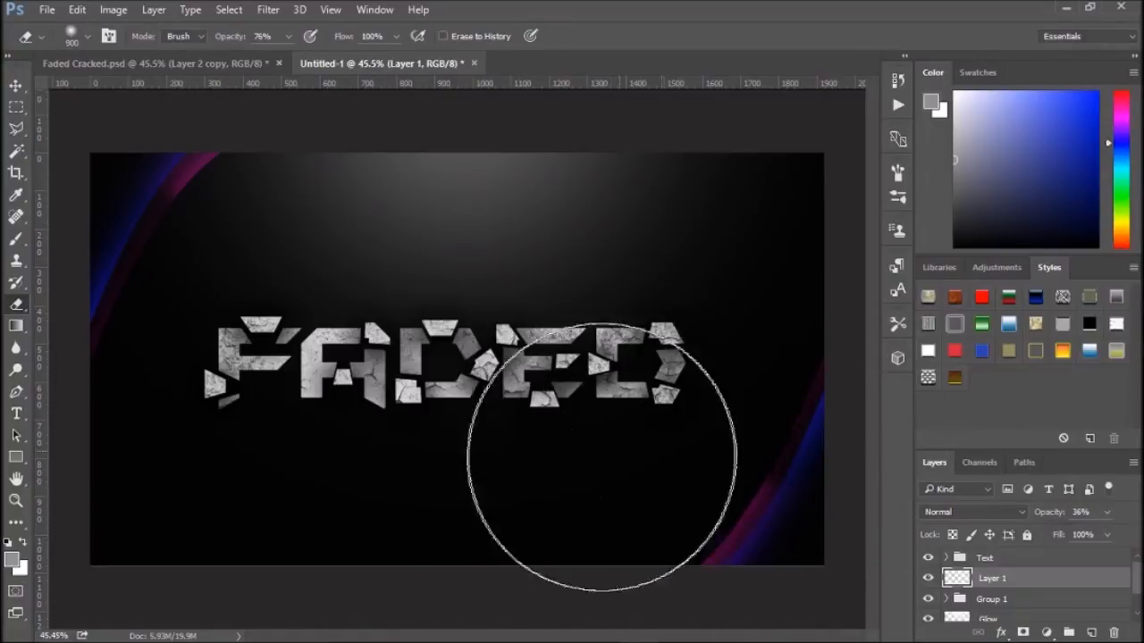
left_click(1108, 514)
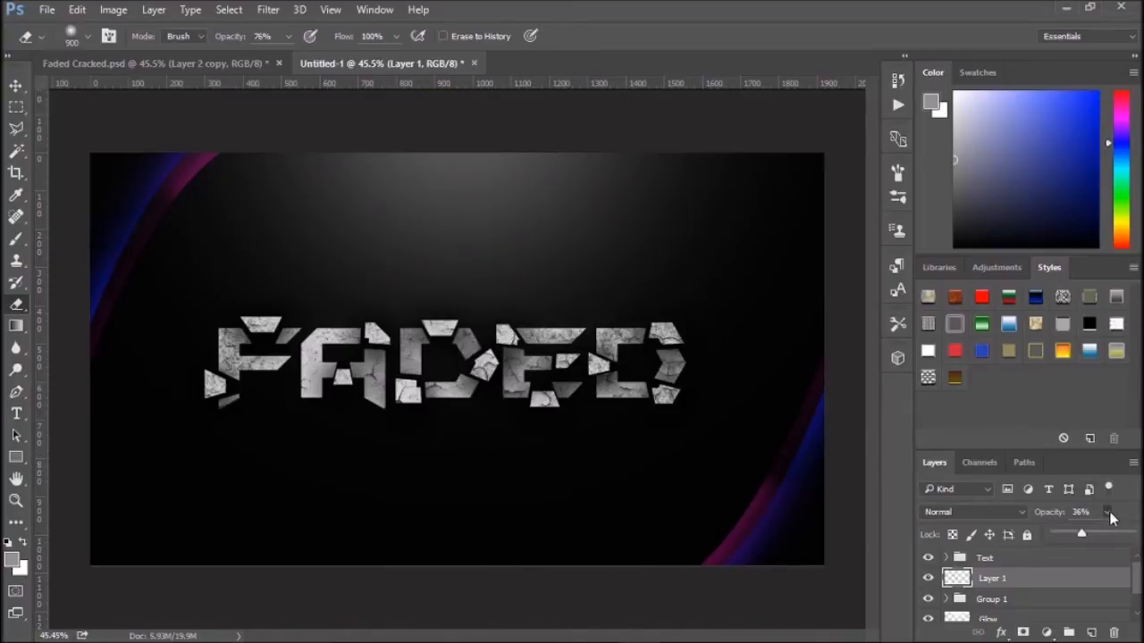
left_click(647, 431)
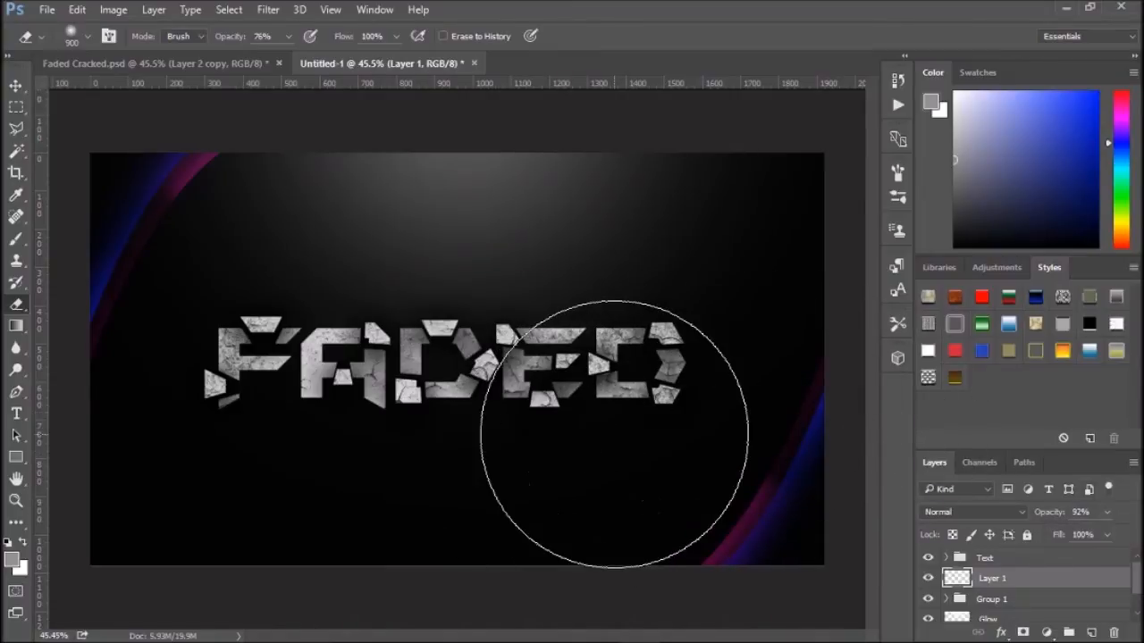
left_click_drag(1012, 584, 999, 555)
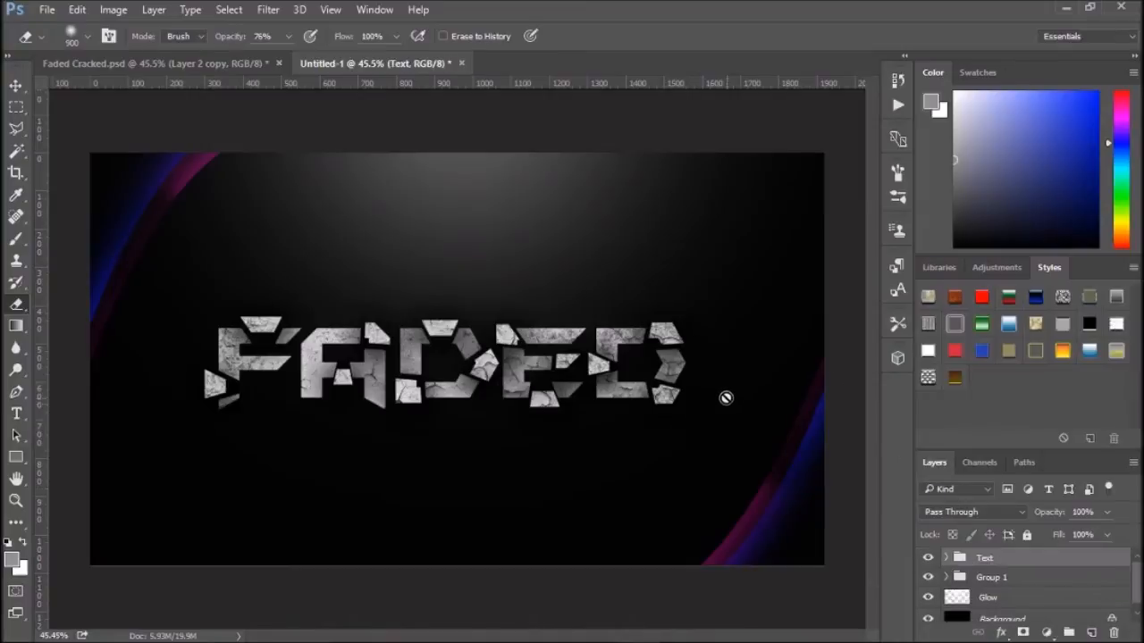
left_click(720, 393)
left_click(593, 252)
left_click(947, 559)
left_click(971, 576)
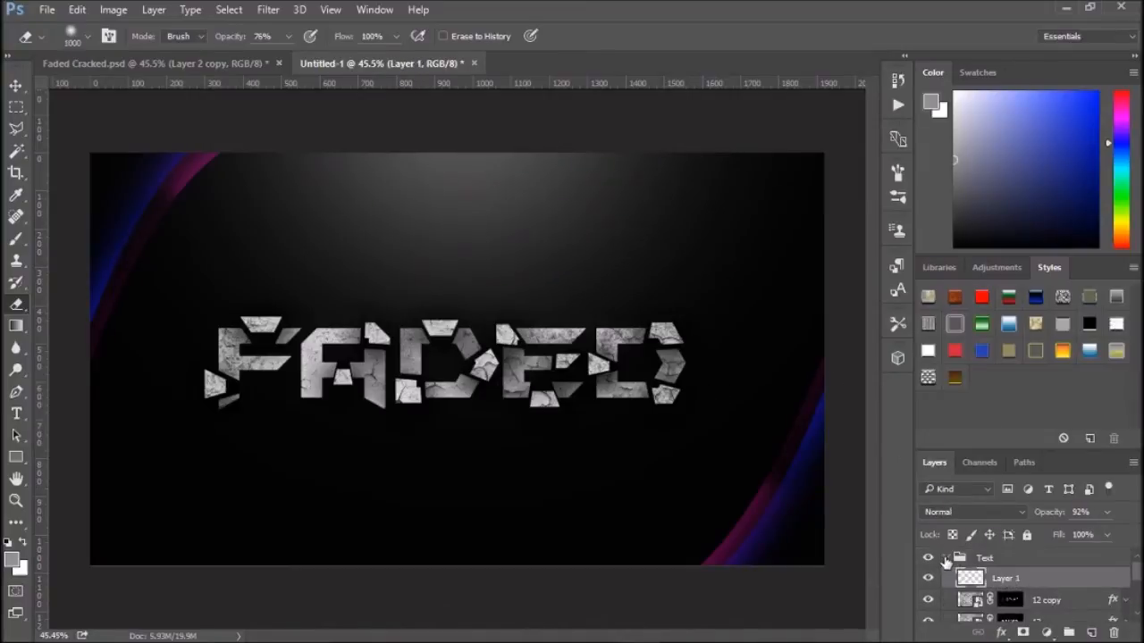
left_click(946, 559)
left_click(947, 558)
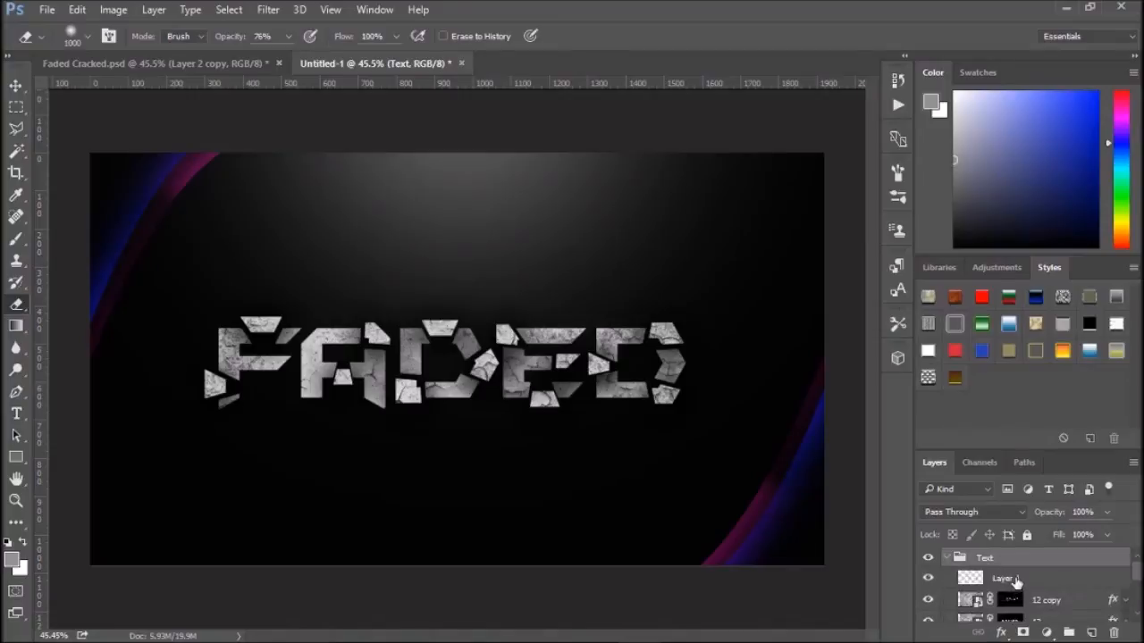
left_click(1016, 581)
key("Delete")
left_click(946, 559)
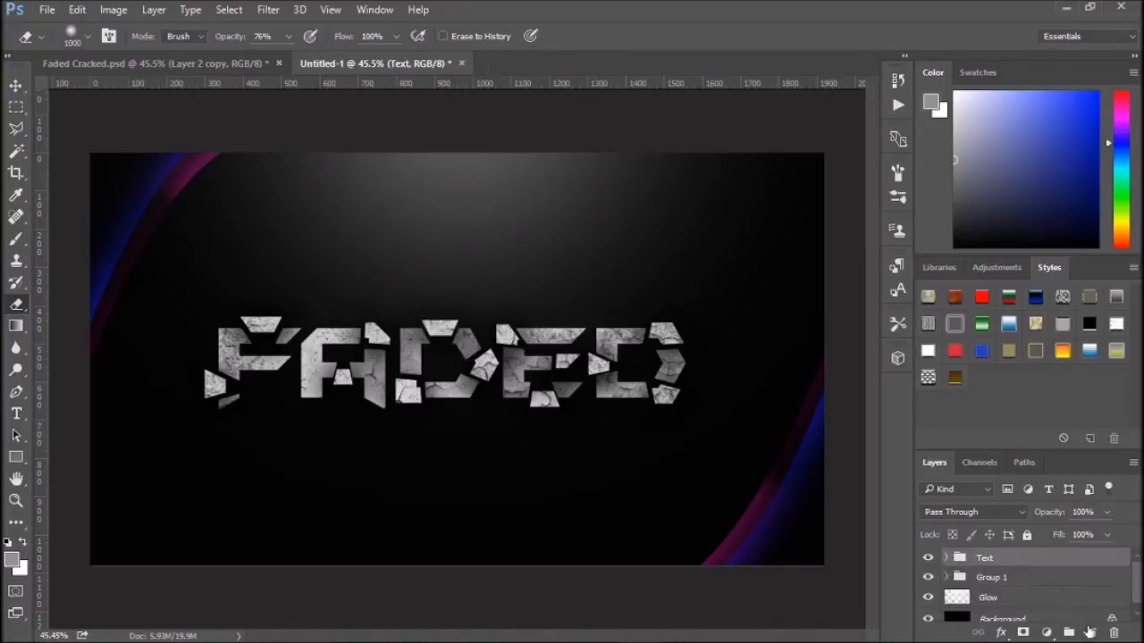
- Add a new layer at the top and brush a soft grey patch under the letters ED with the Brush tool
left_click(1089, 633)
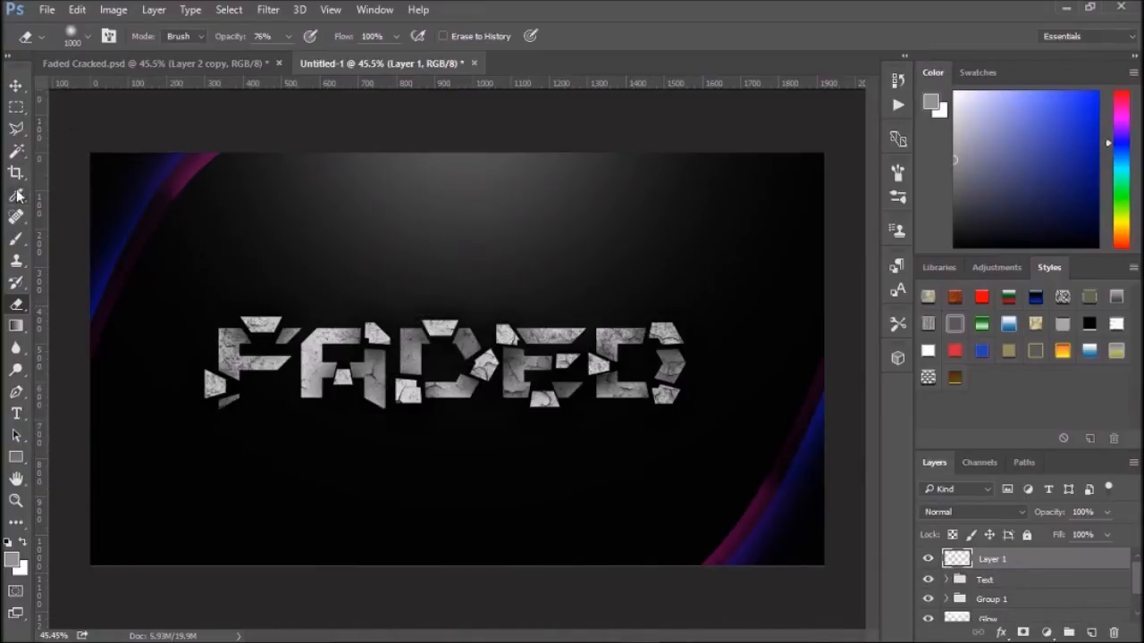
left_click(15, 239)
left_click_drag(679, 410, 607, 418)
left_click_drag(528, 419, 498, 414)
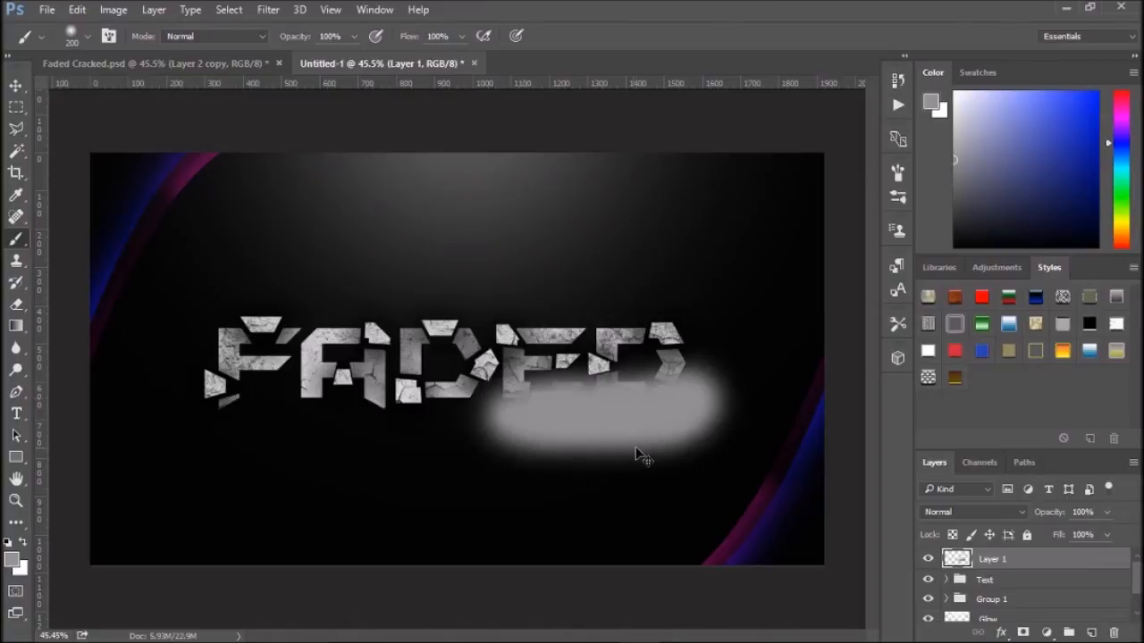
- Revert the grey brush strokes in History and set Layer 1's opacity to 14%
left_click(897, 82)
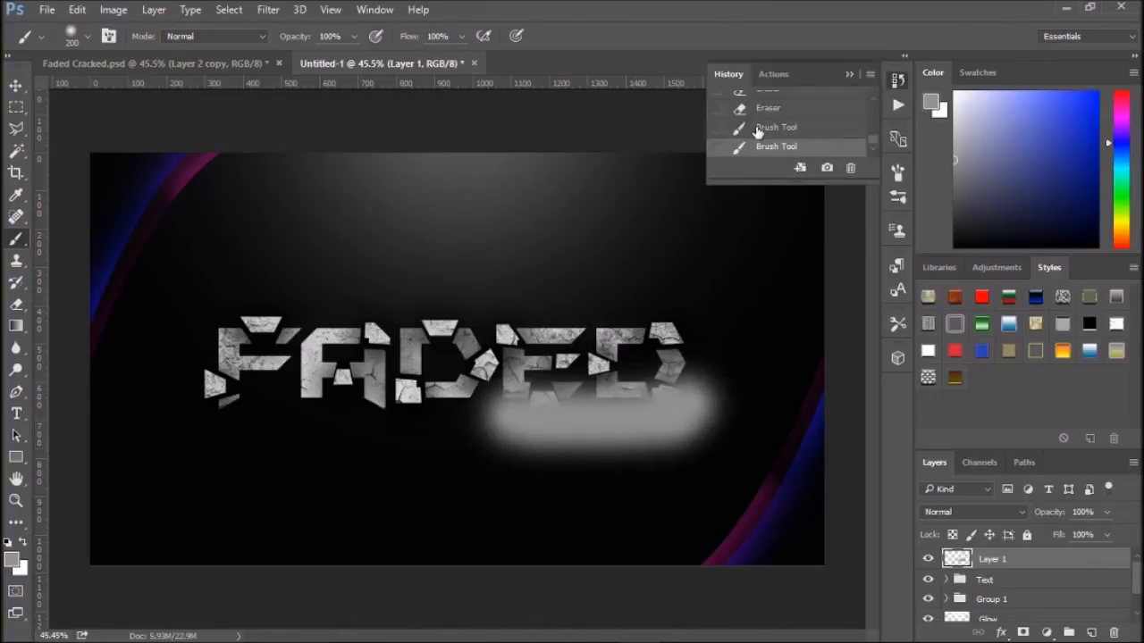
left_click(765, 109)
left_click(1108, 514)
left_click_drag(1051, 535, 1039, 532)
left_click_drag(715, 447, 542, 483)
left_click(542, 482)
left_click(852, 75)
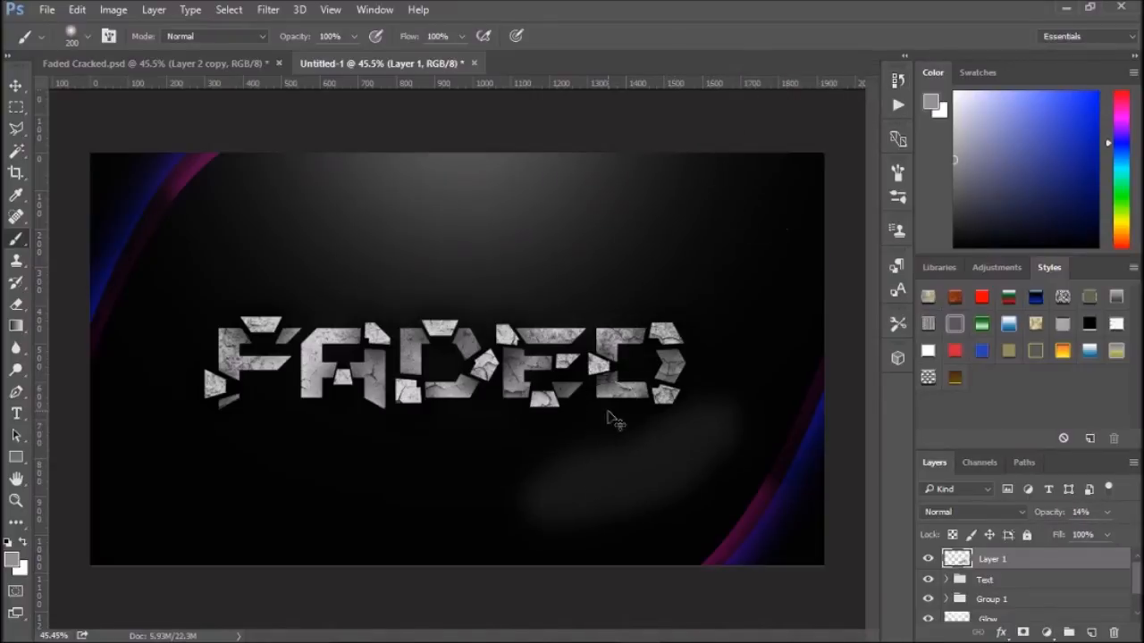
left_click(895, 80)
left_click(794, 108)
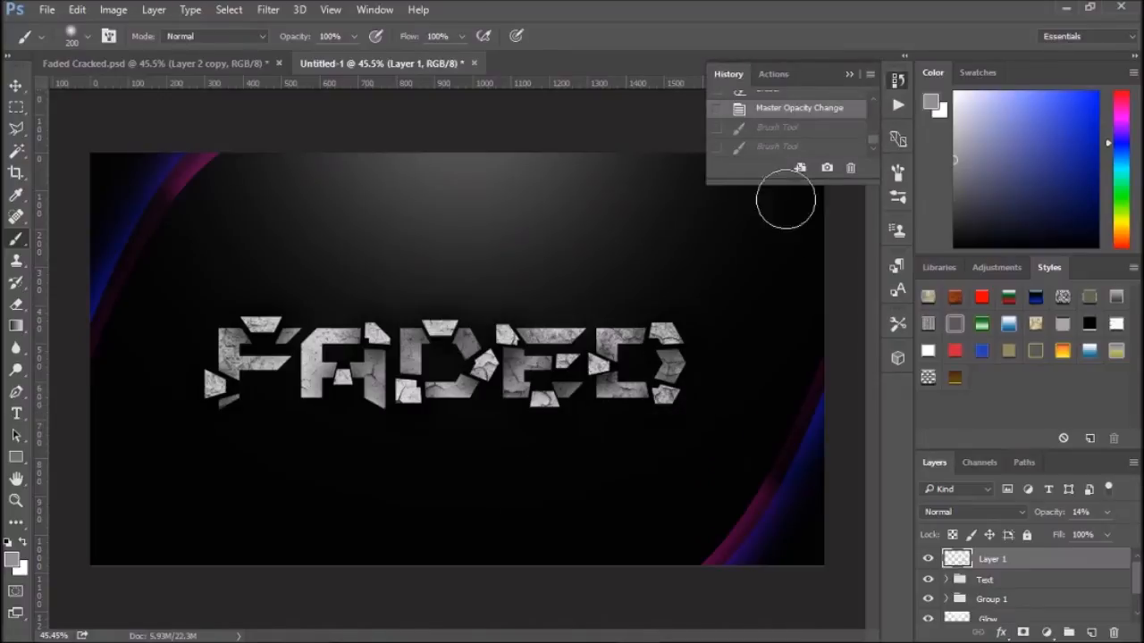
- Enlarge the brush and paint soft grey strokes along the bottom of the canvas on Layer 1
key("bracketright")
key("bracketright")
key("bracketright")
key("bracketright")
key("bracketright")
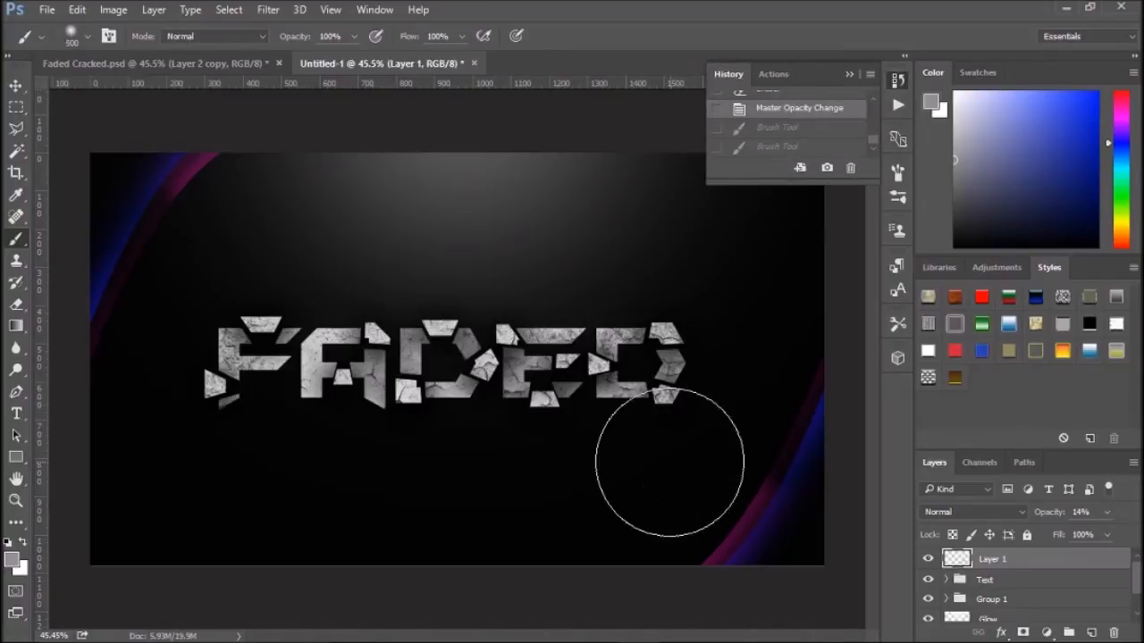
mouse_move(526, 536)
left_mouse_down()
mouse_move(483, 565)
mouse_move(344, 580)
mouse_move(430, 561)
mouse_move(281, 574)
mouse_move(314, 554)
mouse_move(146, 554)
left_mouse_up()
left_click_drag(215, 547, 140, 553)
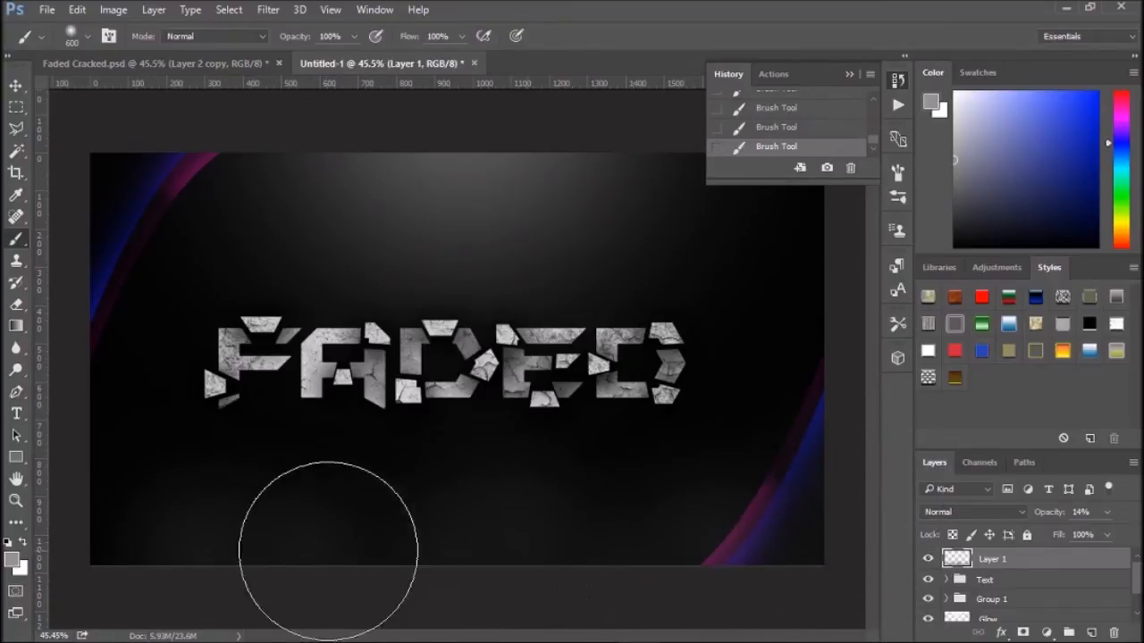
left_click(99, 437)
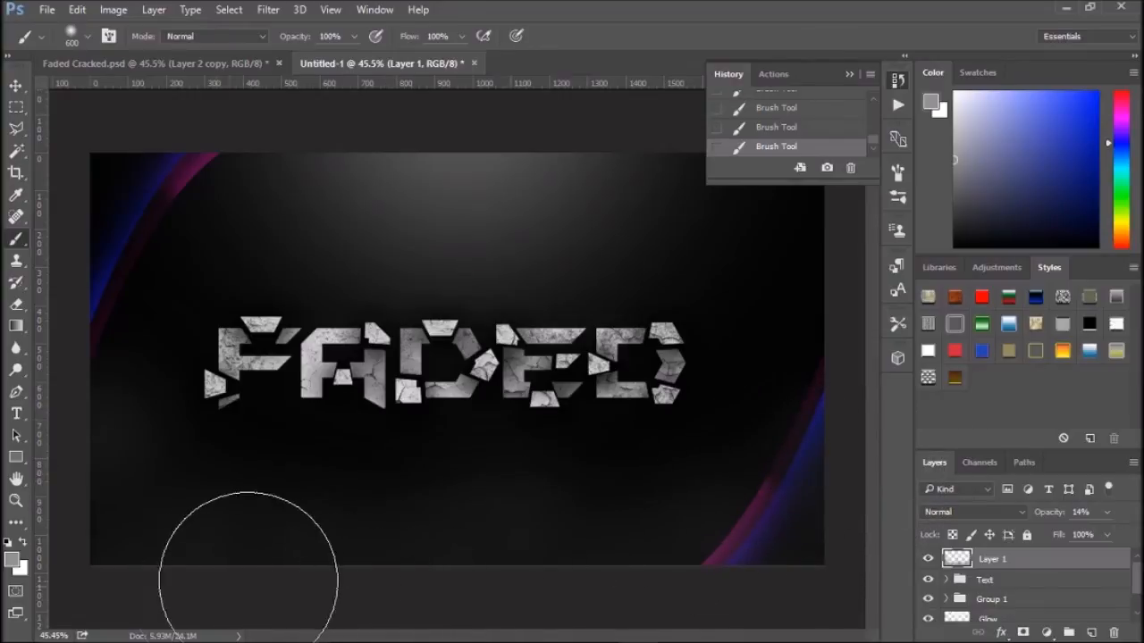
left_click(849, 74)
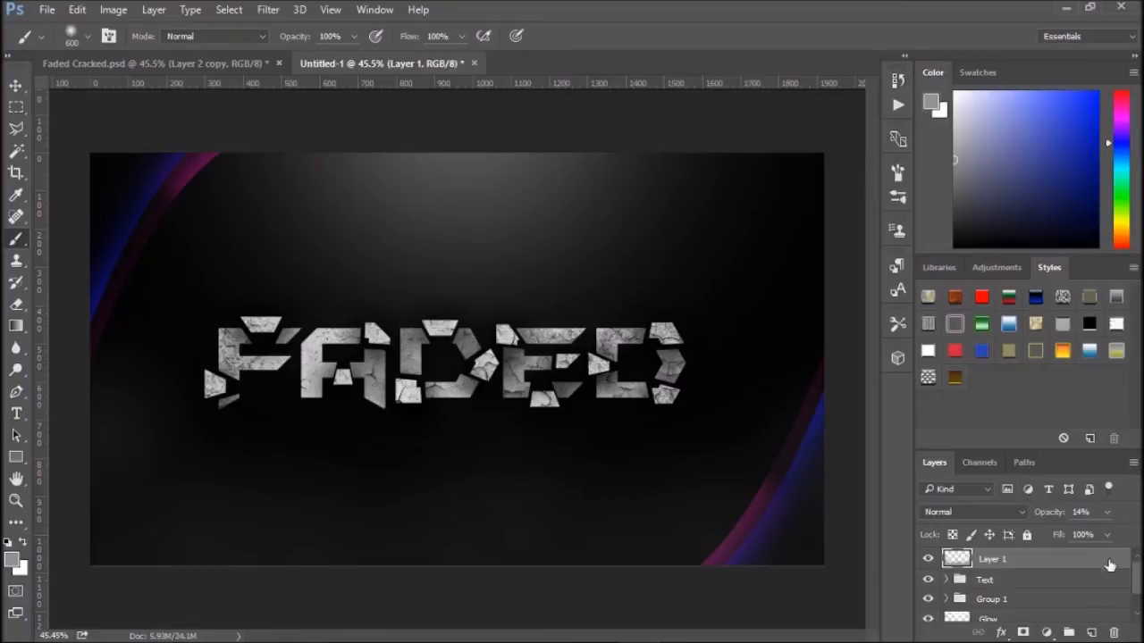
- Rename Layer 1 to Fog and keep it selected
double_click(990, 559)
type("Fo")
left_click(1073, 585)
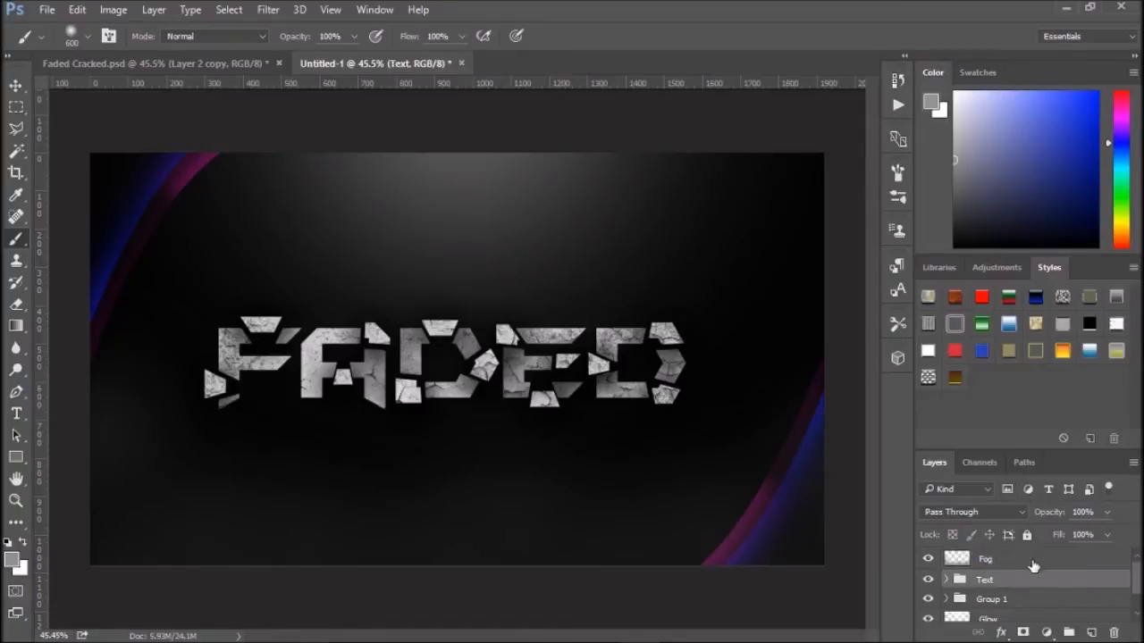
left_click(1023, 560)
left_click(988, 417)
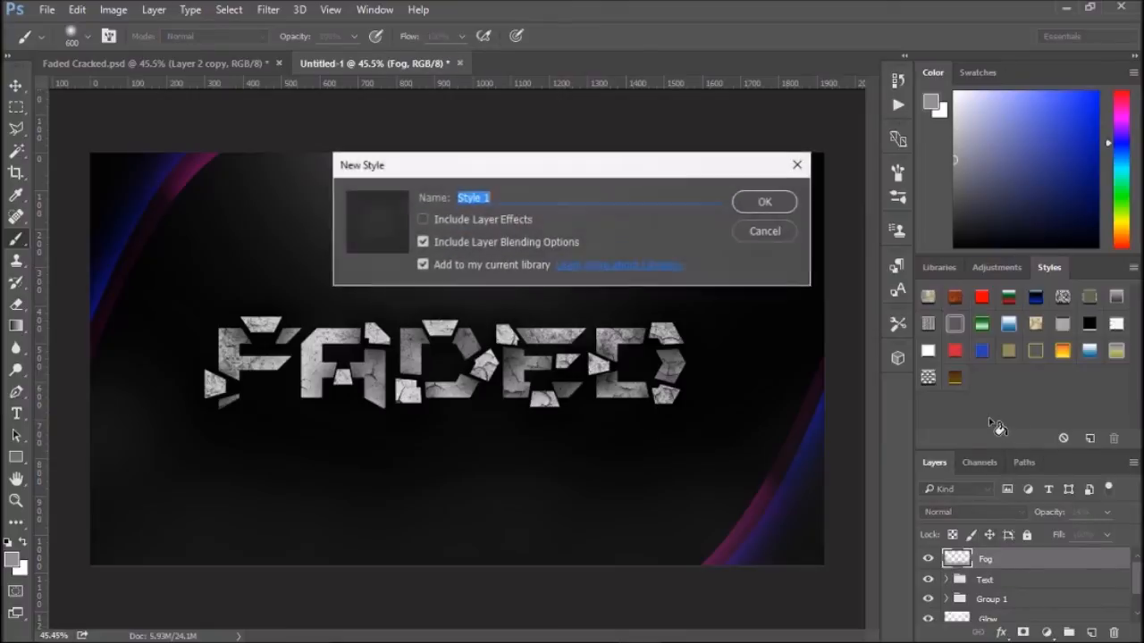
left_click(779, 236)
left_click(983, 70)
left_click(935, 73)
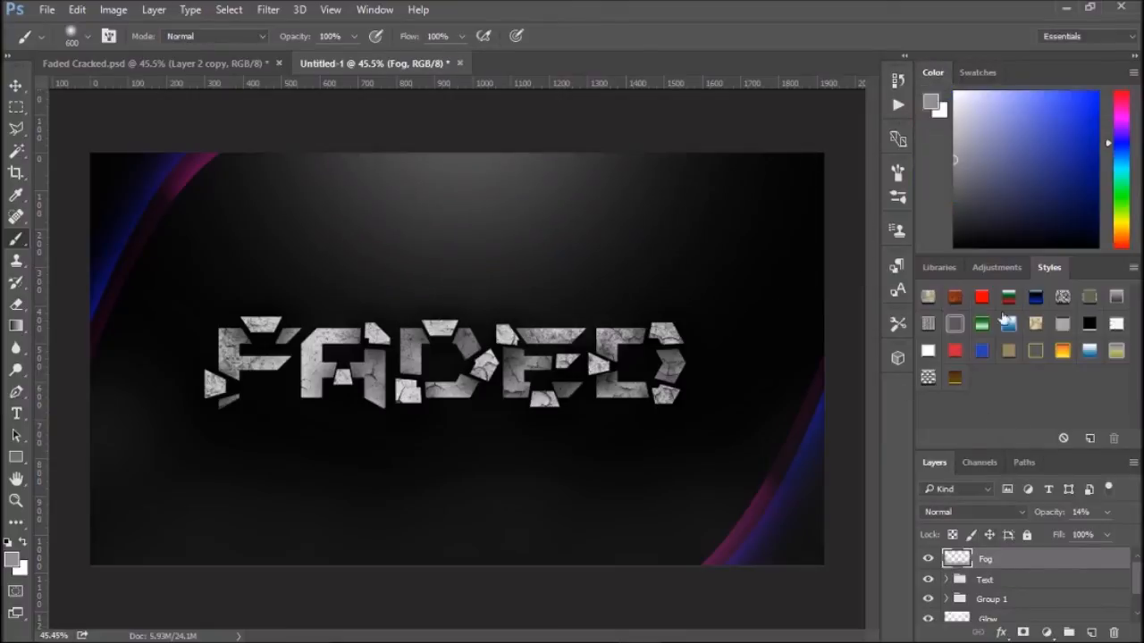
- Add a Brightness/Contrast adjustment layer above Fog with brightness -1 and contrast 2
left_click(1047, 633)
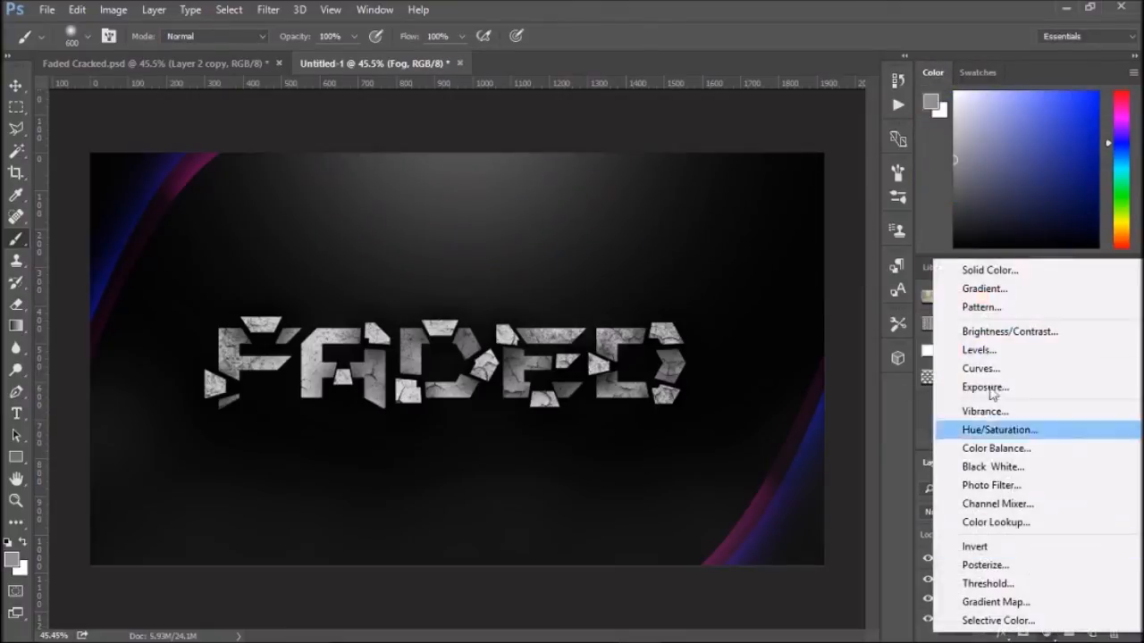
left_click(985, 333)
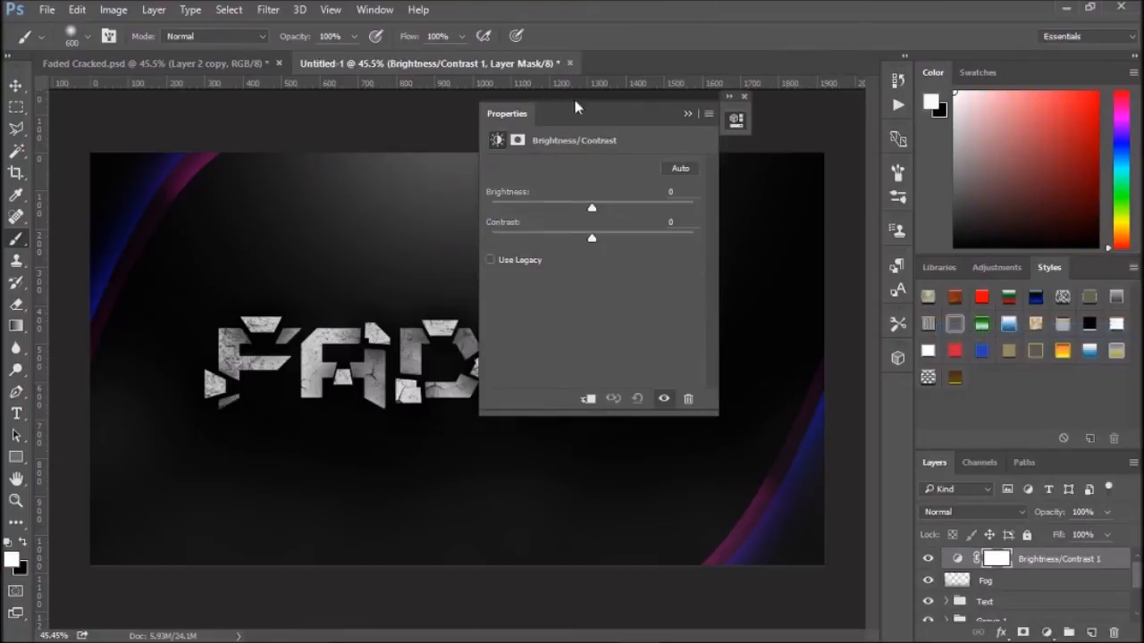
left_click_drag(565, 109, 887, 127)
left_click_drag(914, 228, 887, 230)
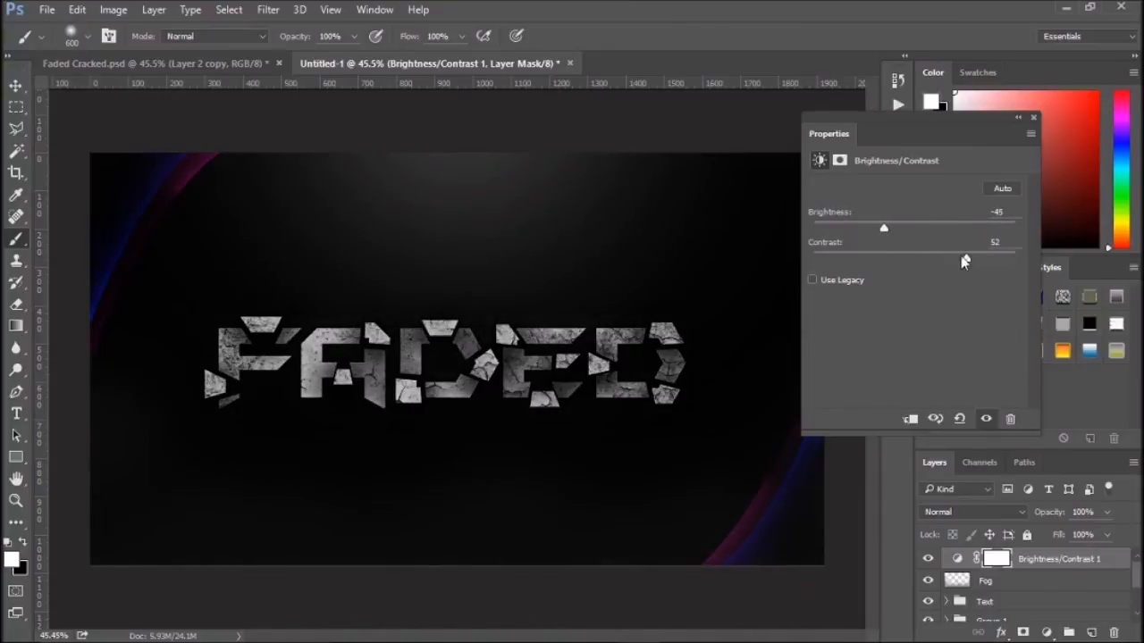
left_click_drag(897, 230, 894, 261)
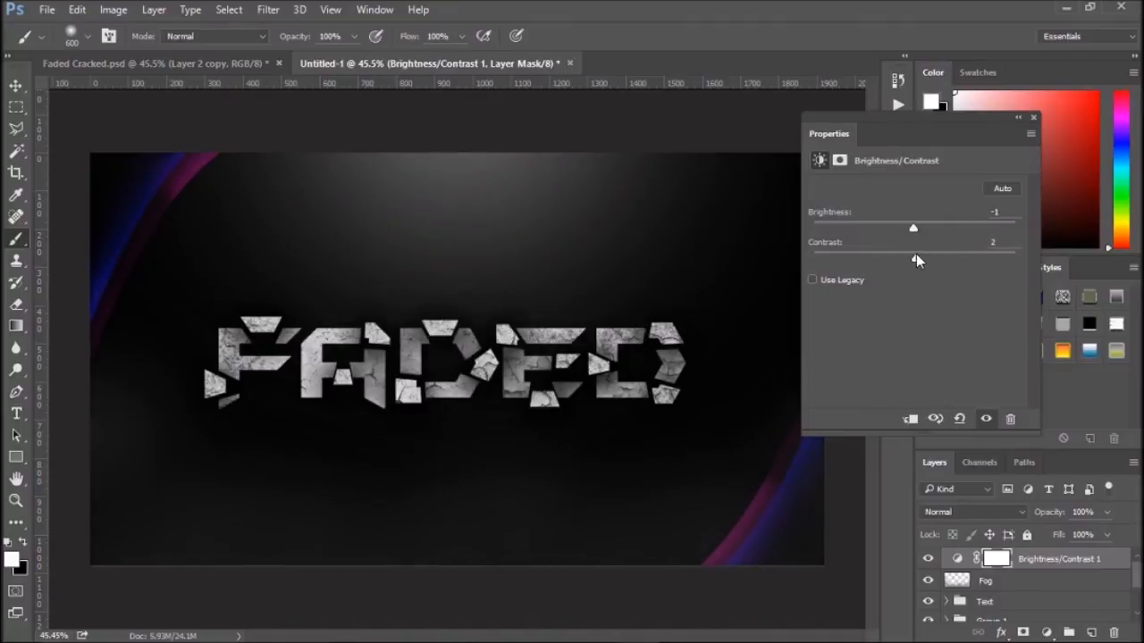
left_click(1033, 117)
- Try a Hue/Saturation adjustment layer above Fog, adjust its slider, and delete it again
left_click(1054, 581)
left_click(1046, 632)
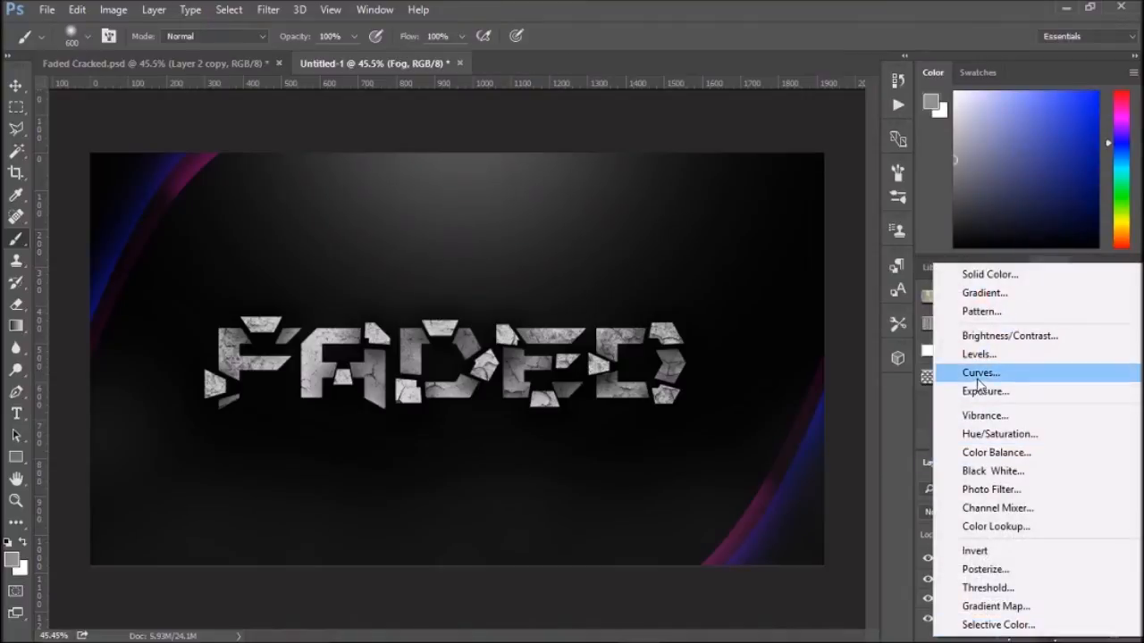
left_click(1001, 434)
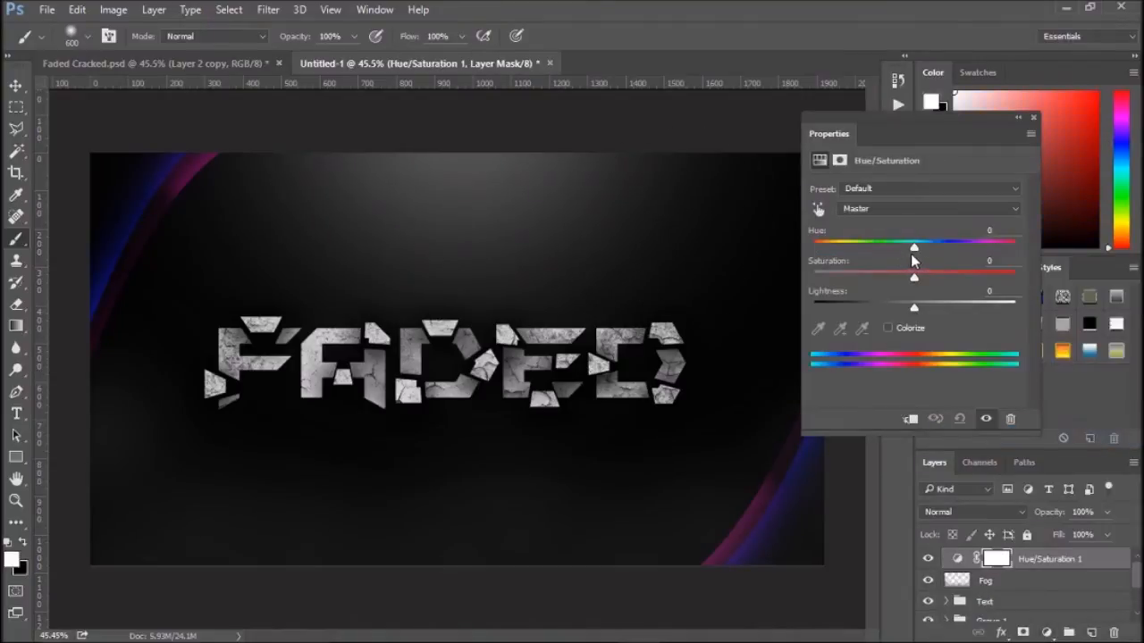
mouse_move(914, 248)
left_mouse_down()
mouse_move(826, 248)
mouse_move(952, 248)
mouse_move(820, 246)
mouse_move(941, 242)
mouse_move(858, 246)
mouse_move(929, 275)
mouse_move(997, 277)
mouse_move(870, 276)
mouse_move(1037, 282)
mouse_move(922, 285)
mouse_move(905, 280)
mouse_move(898, 248)
mouse_move(1003, 248)
mouse_move(819, 257)
mouse_move(1005, 263)
mouse_move(929, 263)
left_mouse_up()
left_click(1032, 119)
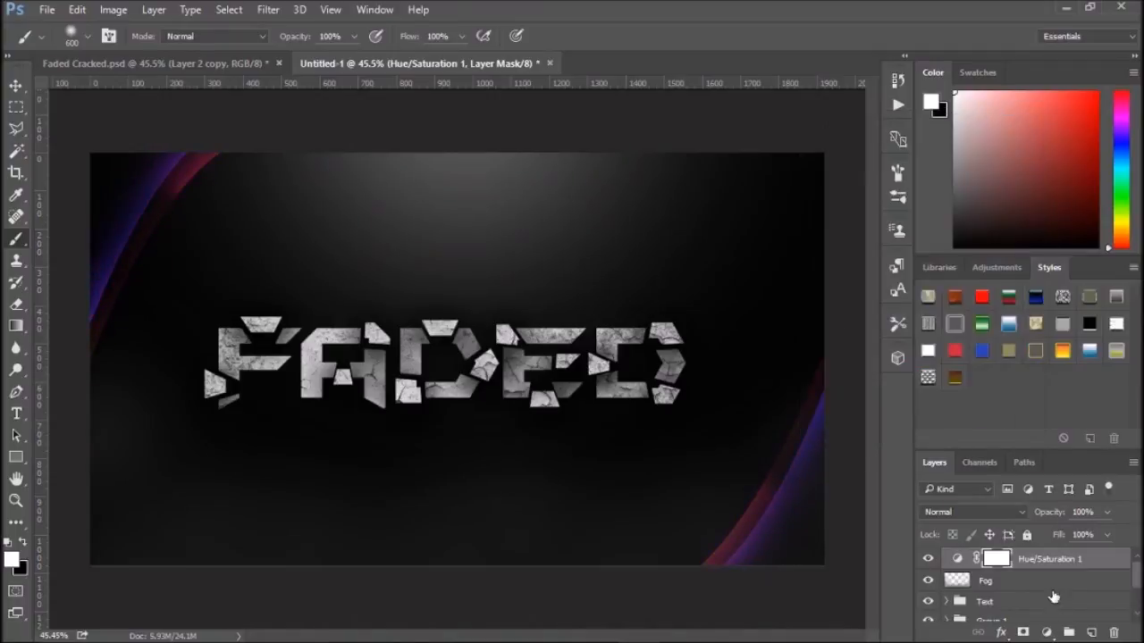
key("Delete")
left_click(1026, 490)
left_click(1026, 490)
left_click(1046, 633)
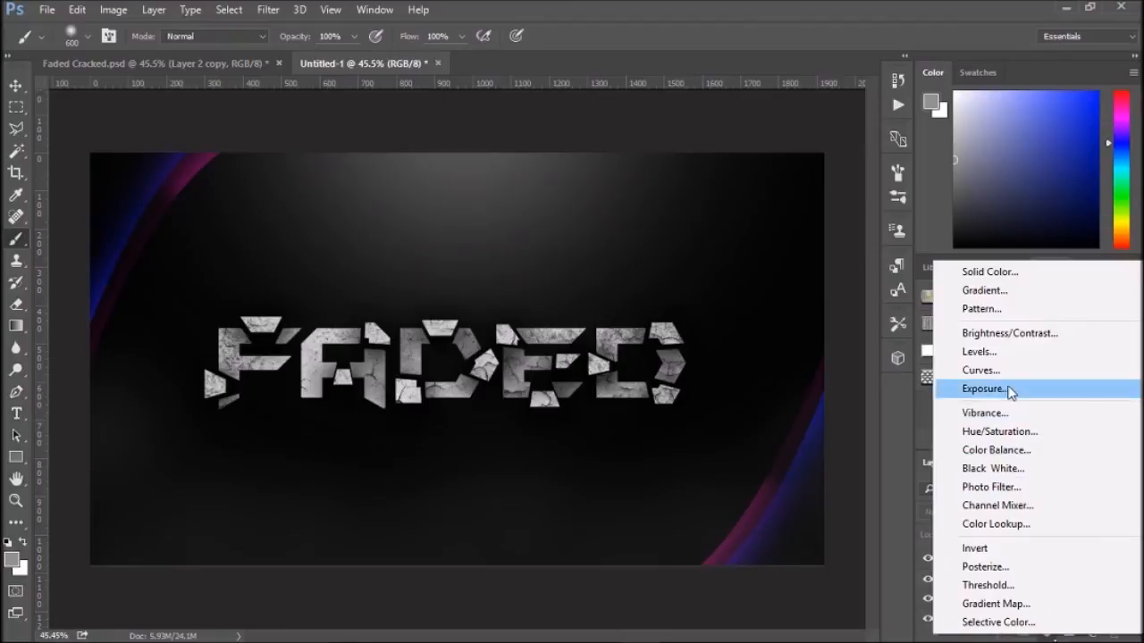
left_click(896, 511)
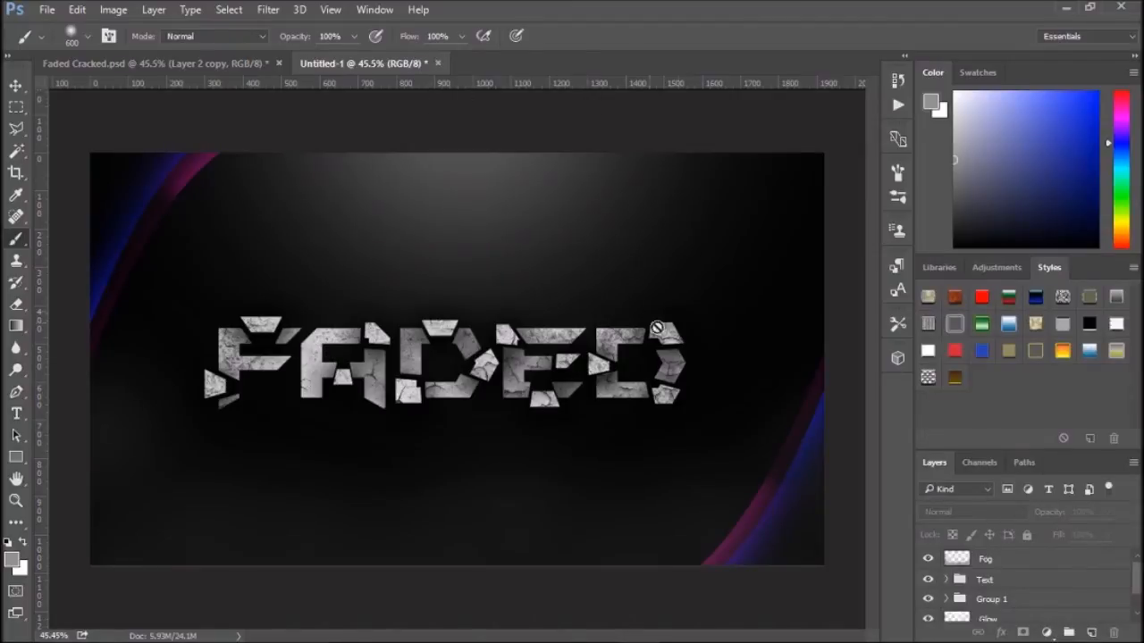
left_click(359, 280)
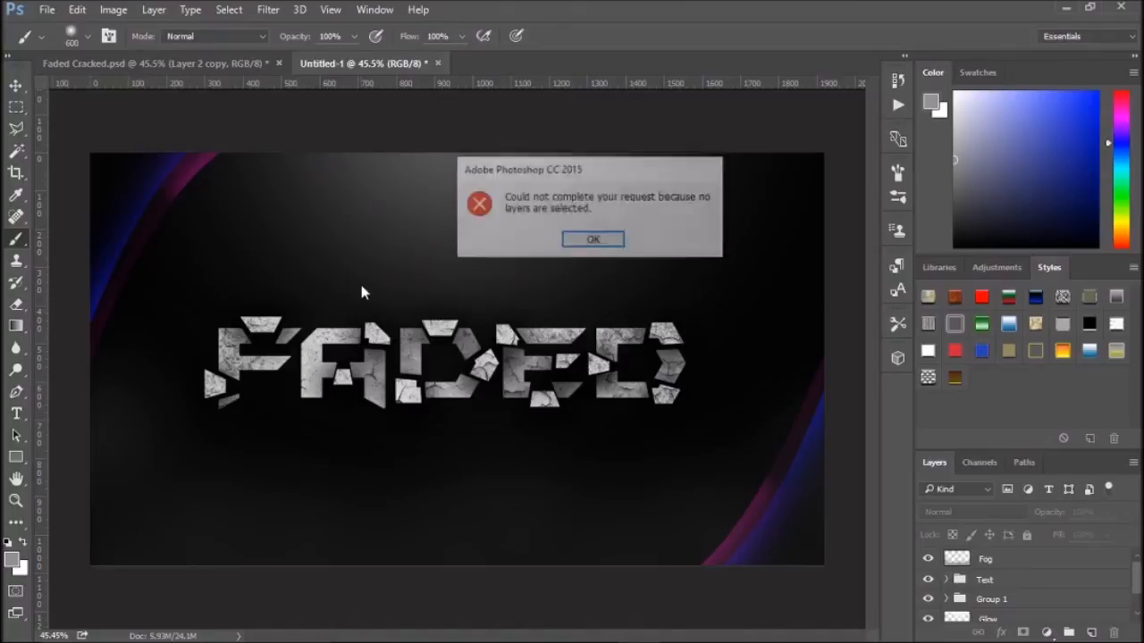
left_click(602, 237)
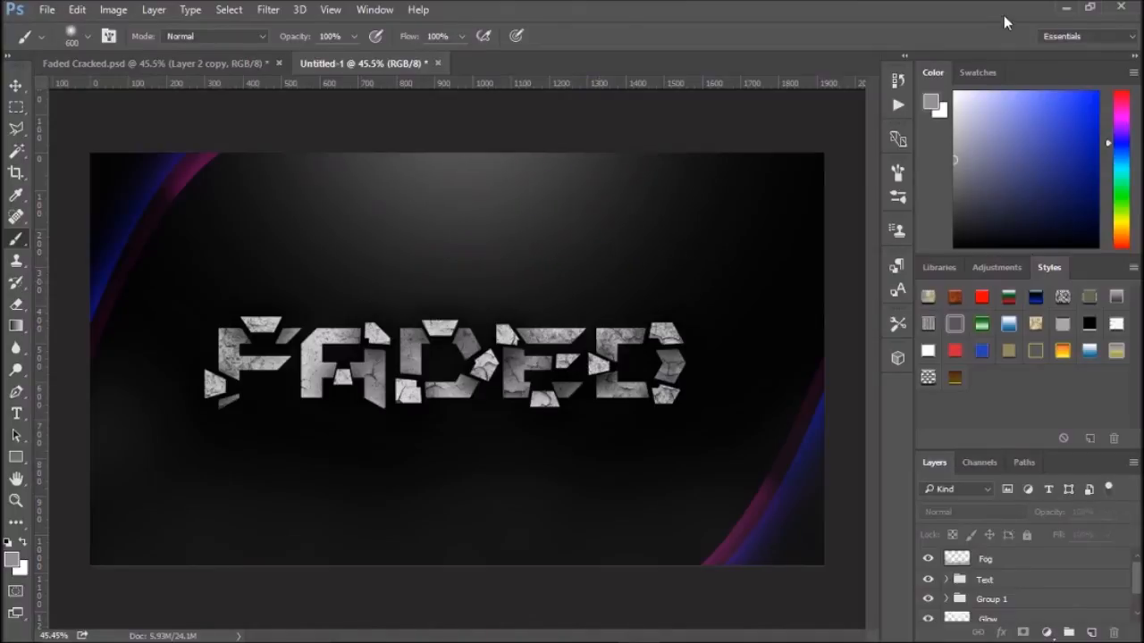